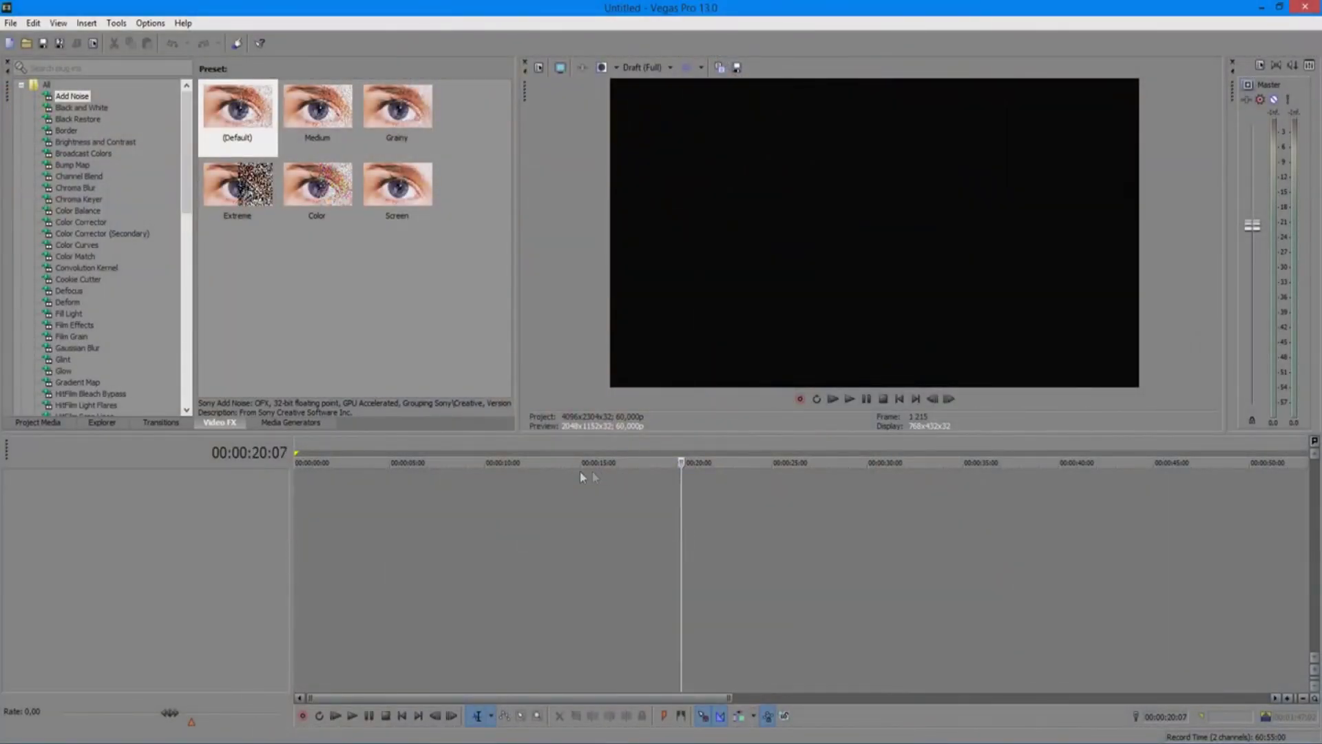
- Bring the screen recording from its file folder onto the empty timeline, starting at the beginning
left_click(580, 482)
left_click(785, 535)
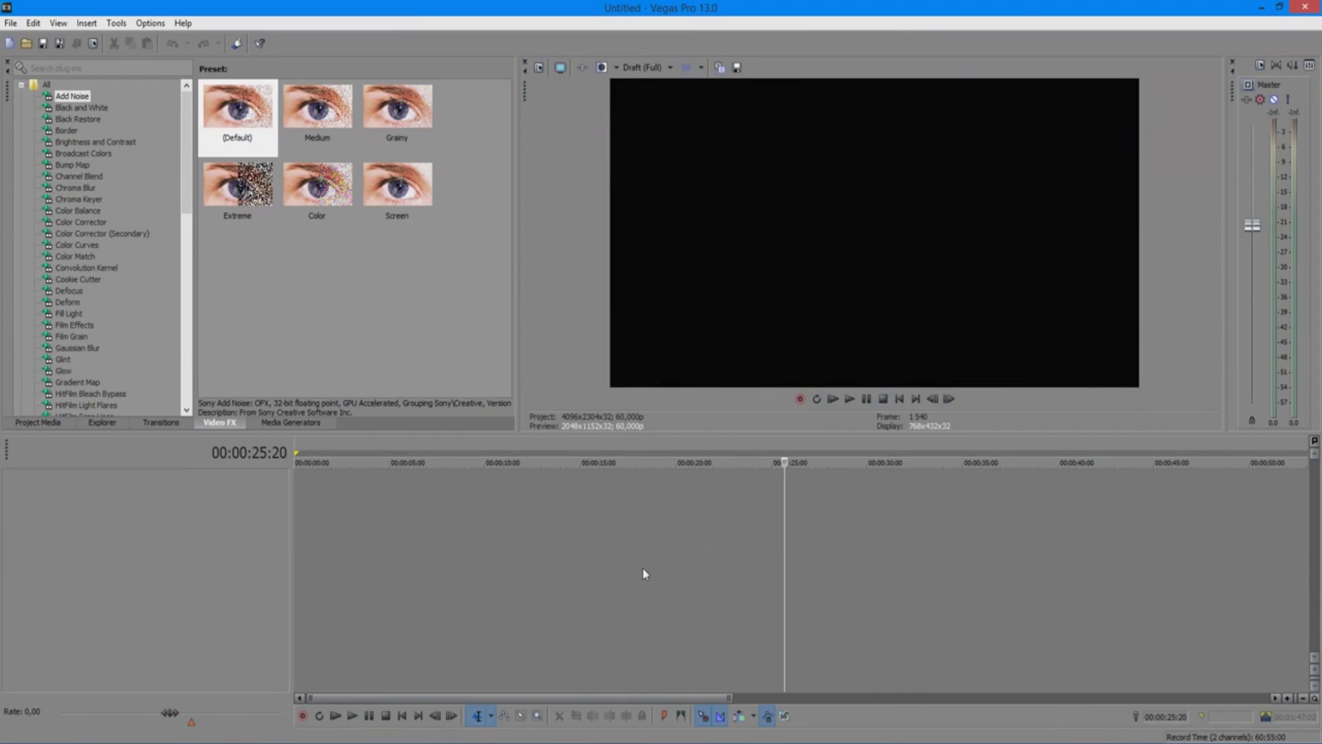
key("alt+Tab")
key("alt+Tab")
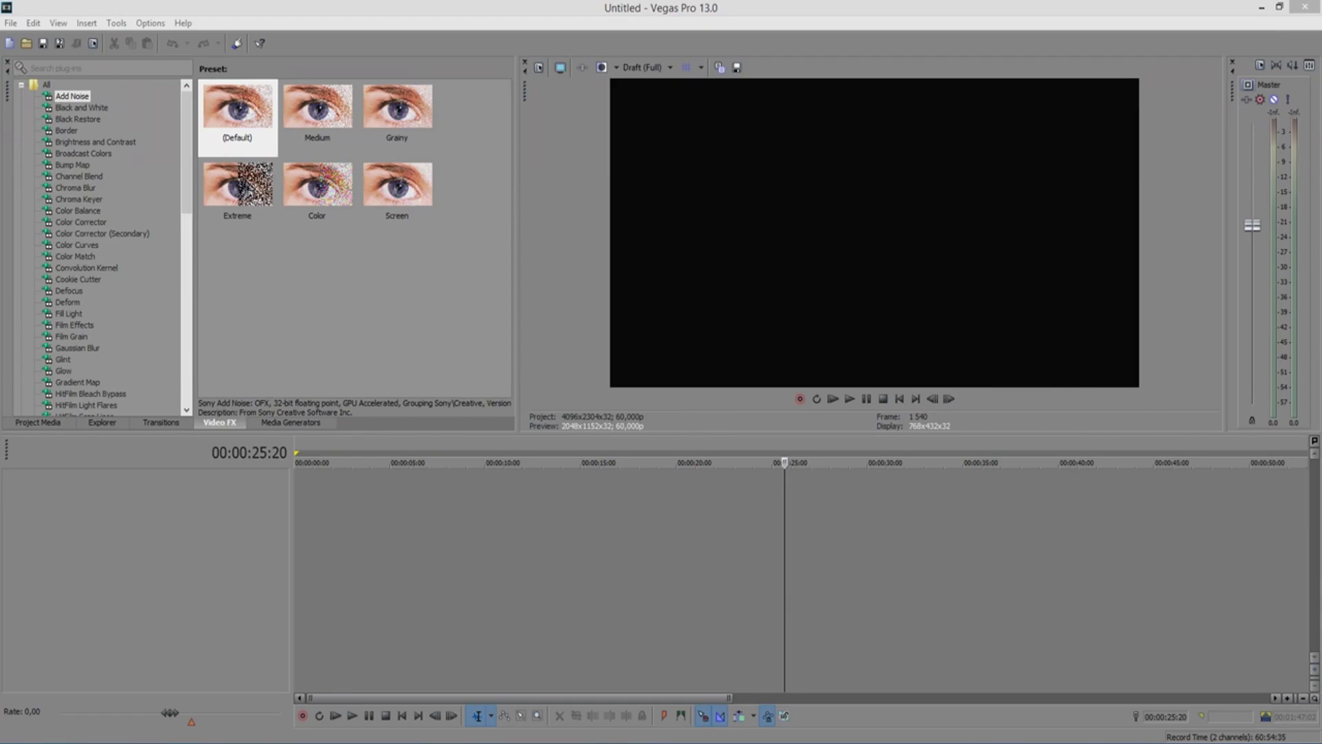
left_click_drag(608, 491, 481, 525)
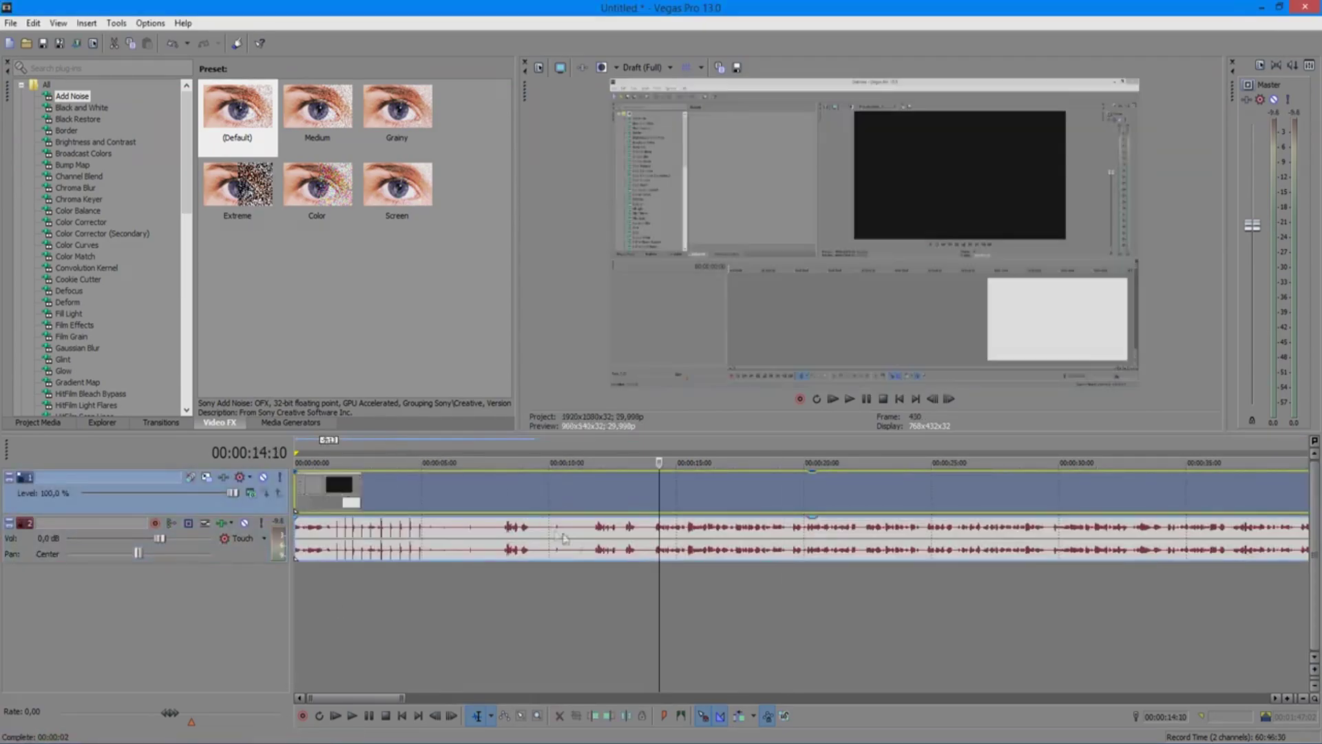
- Add the webcam recording on its own tracks above the screen recording and align it with the timeline's start
left_click(593, 494)
left_click(613, 742)
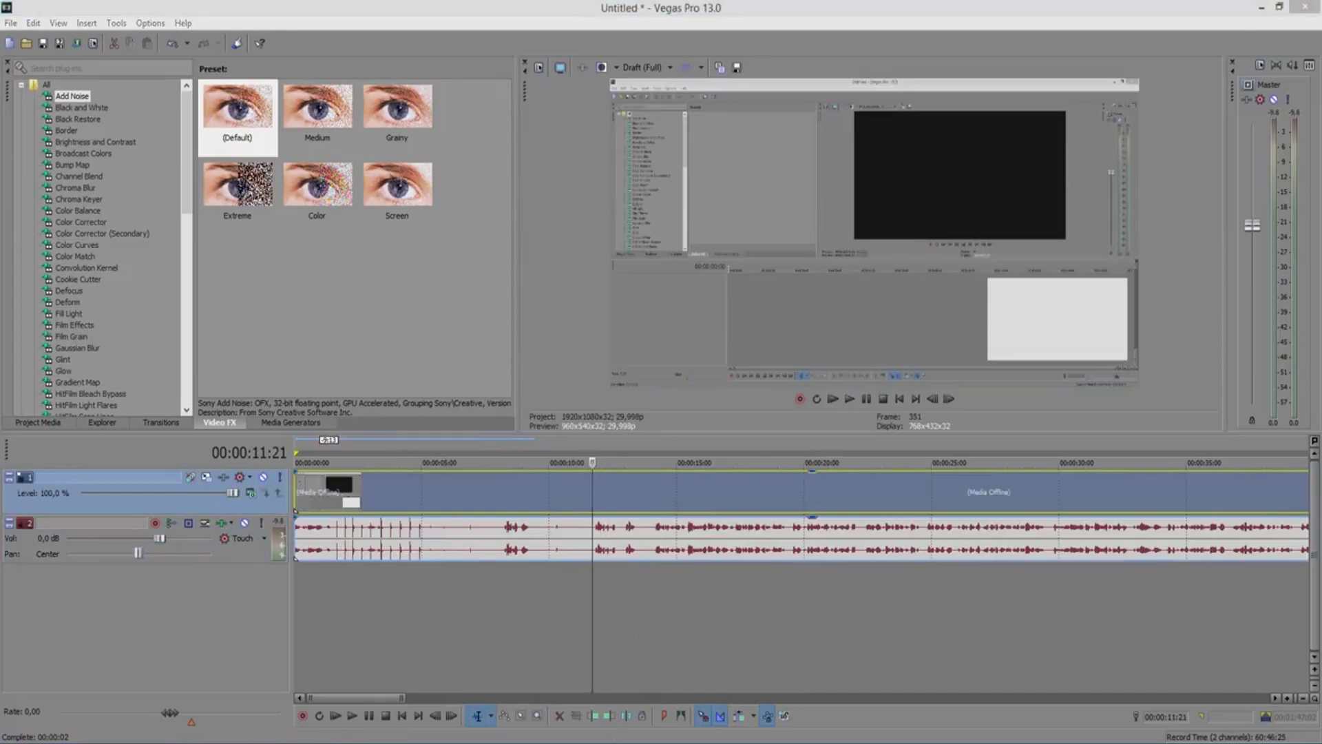
left_click(665, 703)
left_click_drag(1155, 471, 638, 573)
left_click_drag(511, 542, 508, 631)
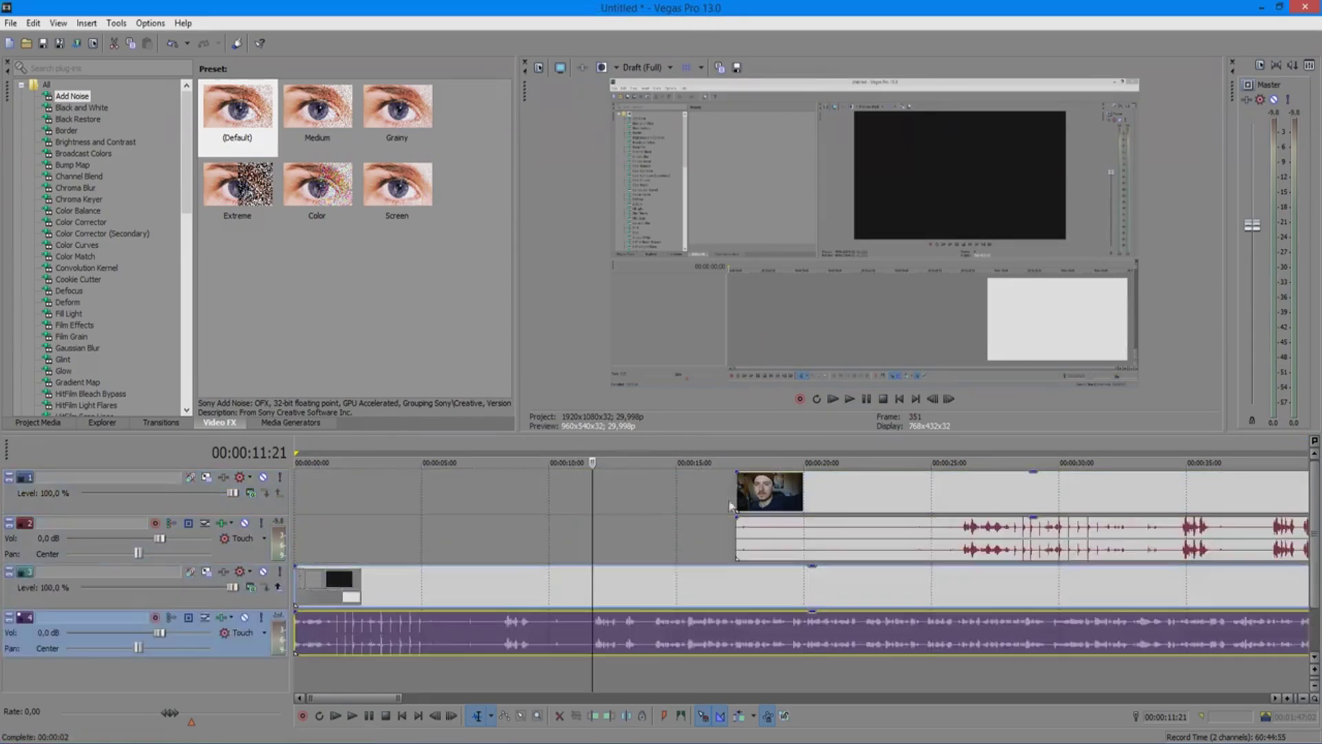
left_click_drag(870, 500, 430, 499)
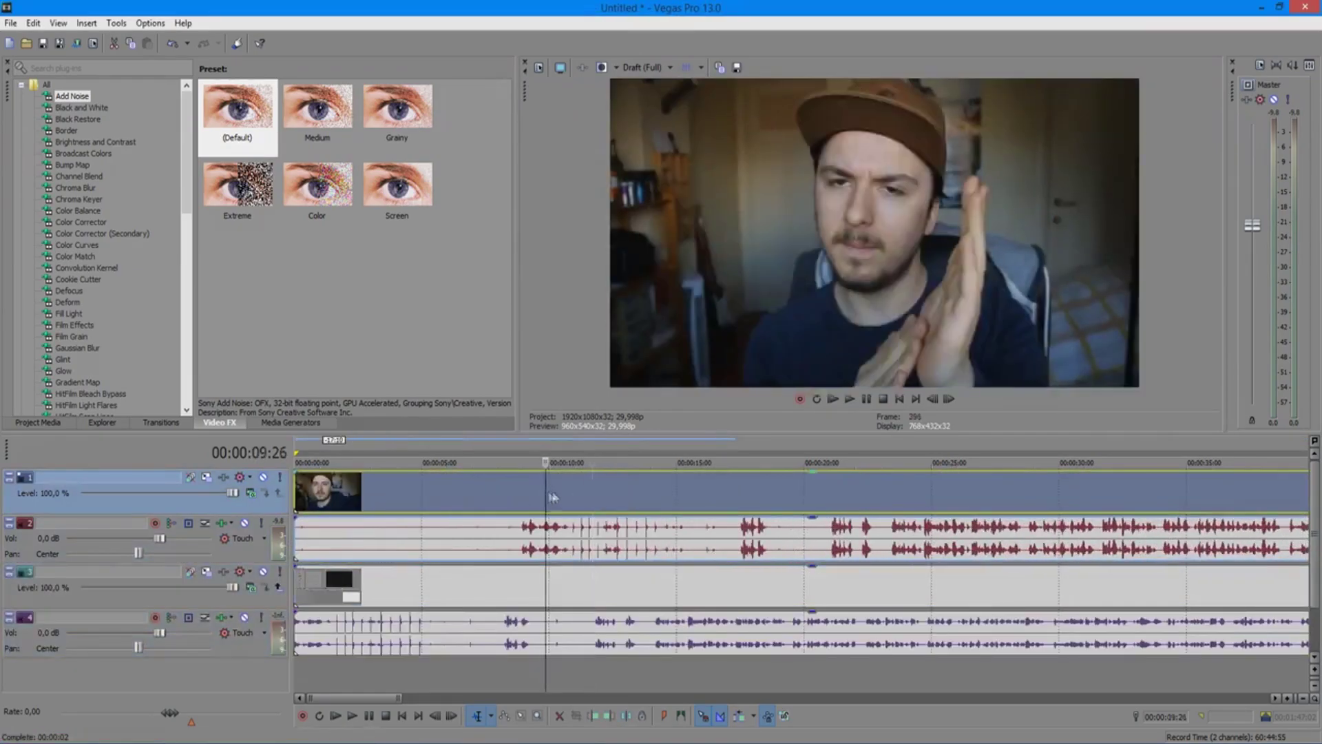
- Skim the webcam clip between about 11 and 20 seconds for the clap and the start of the speech
left_click(688, 496)
left_click(655, 492)
left_click(602, 492)
left_click(672, 490)
left_click(694, 489)
left_click(721, 489)
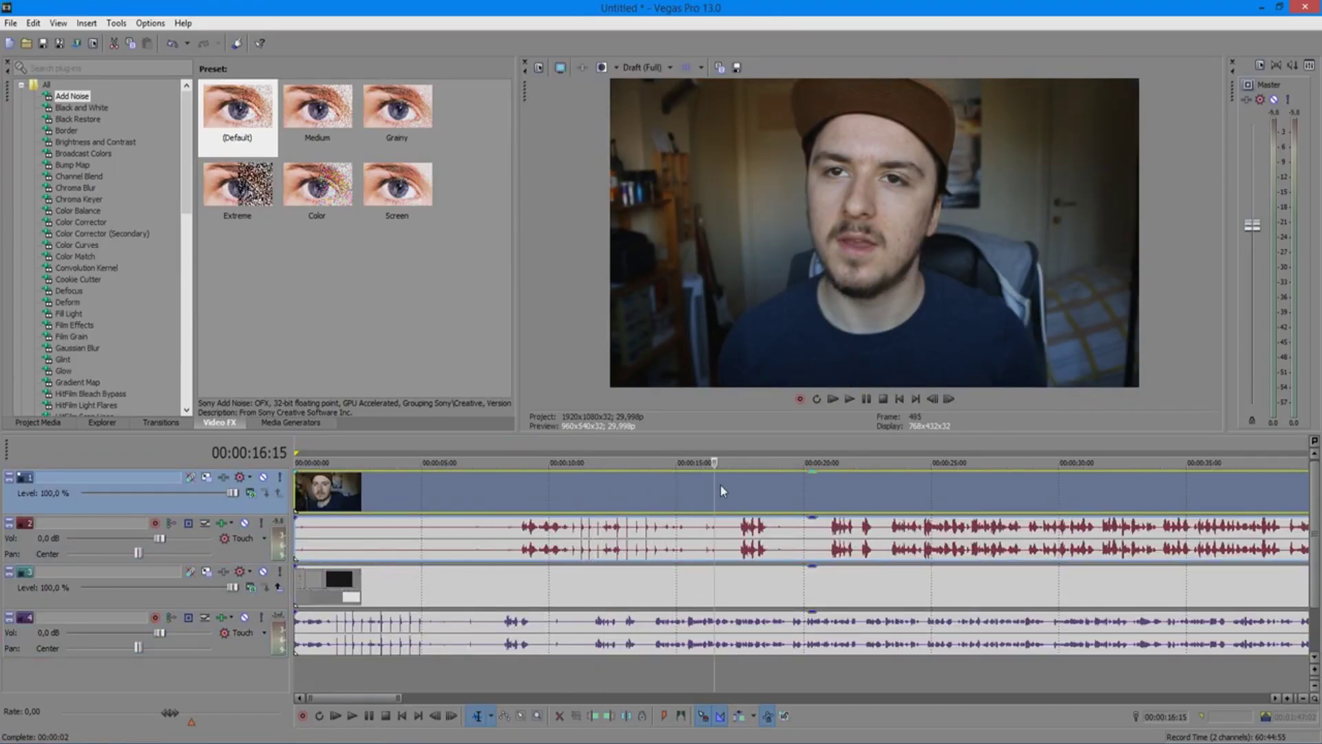
left_click(779, 489)
left_click(811, 489)
- Play both recordings from around 23 seconds and compare their audio waveforms for synchronisation
key("space")
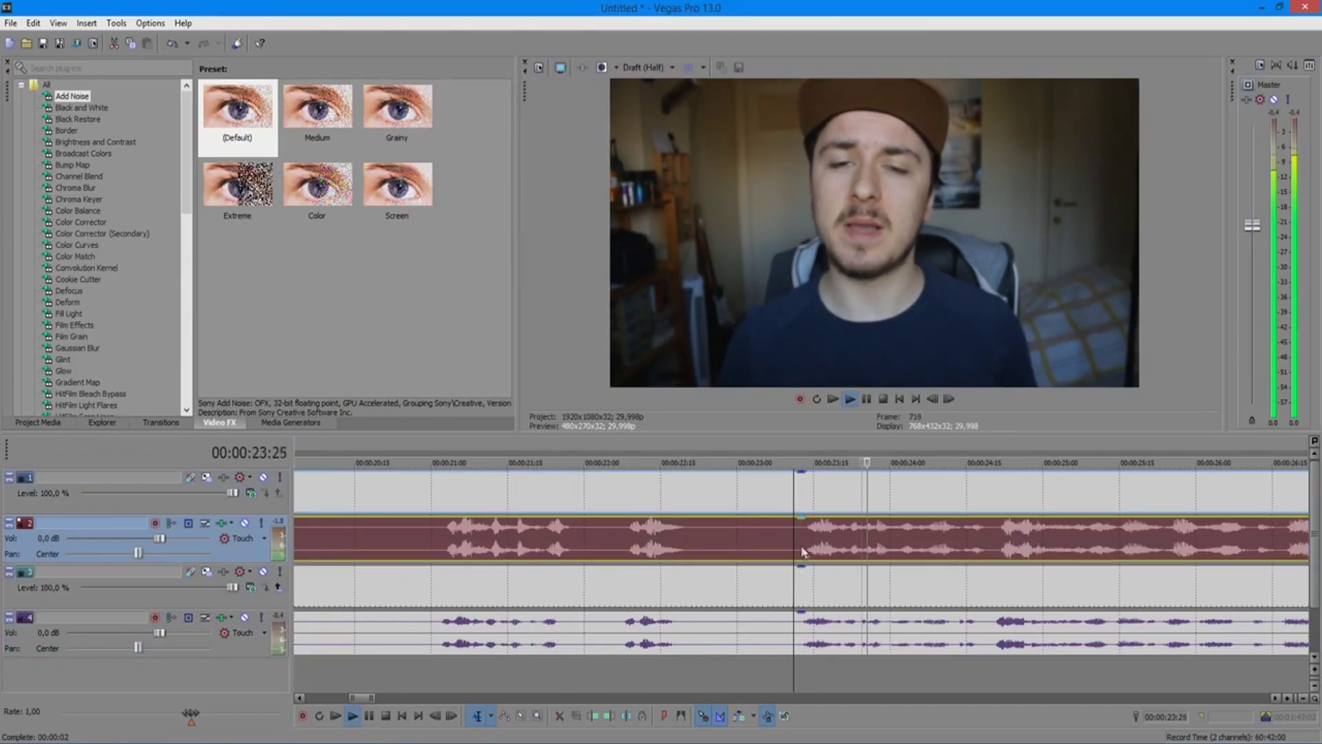
left_click(803, 528)
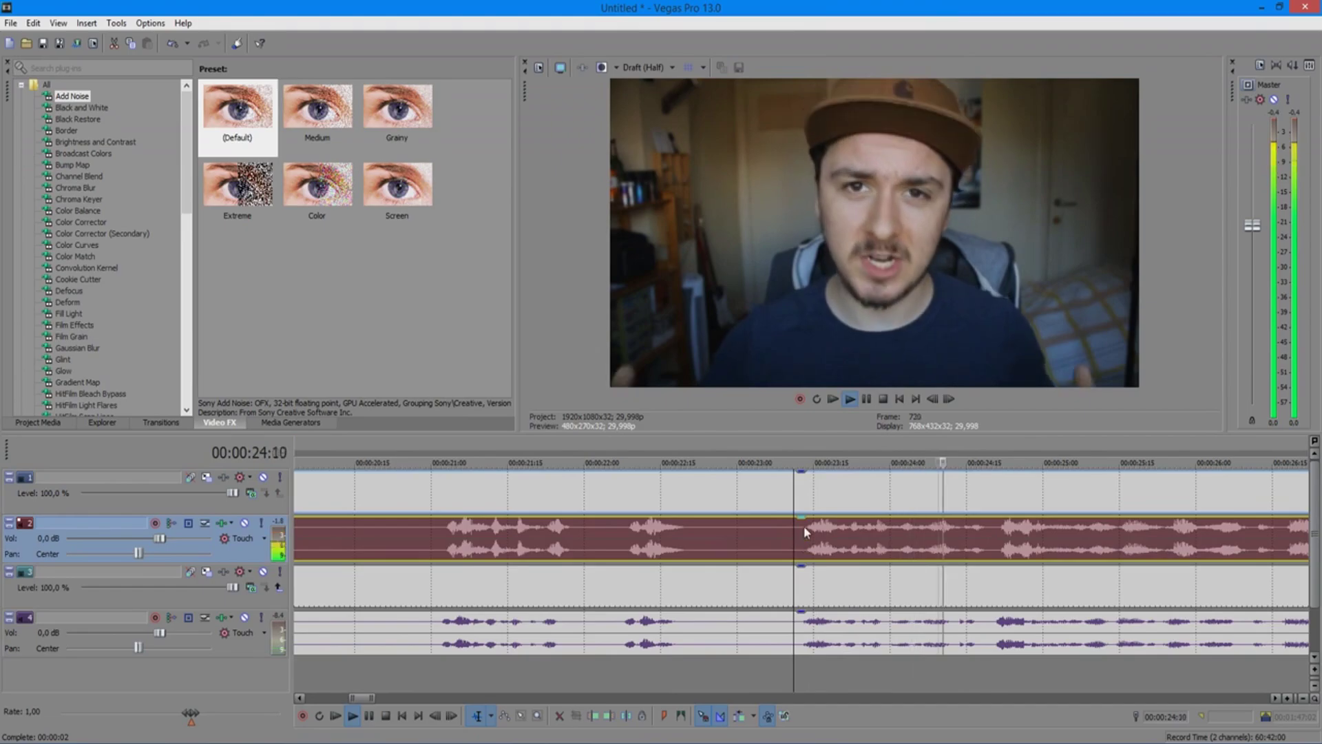
key("space")
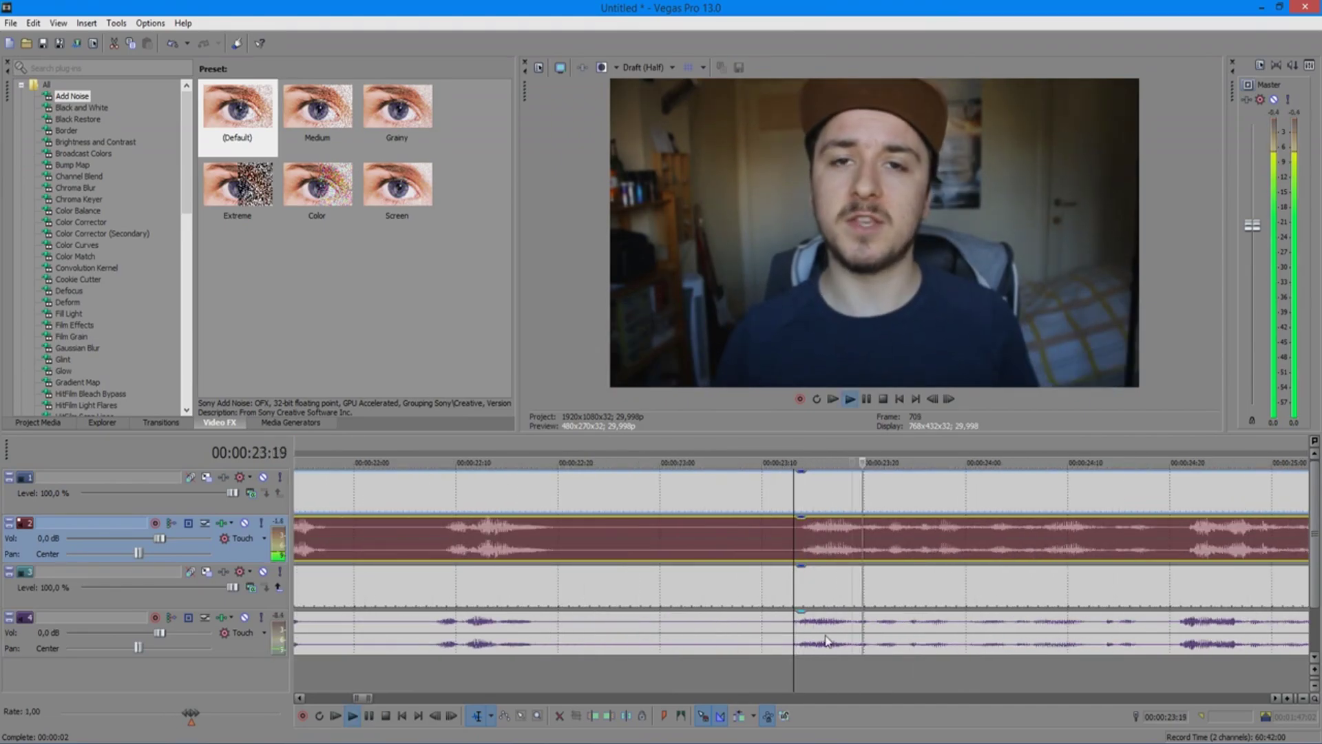
left_click(833, 635)
scroll(833, 639, "up", 2)
key("space")
scroll(837, 633, "down", 4)
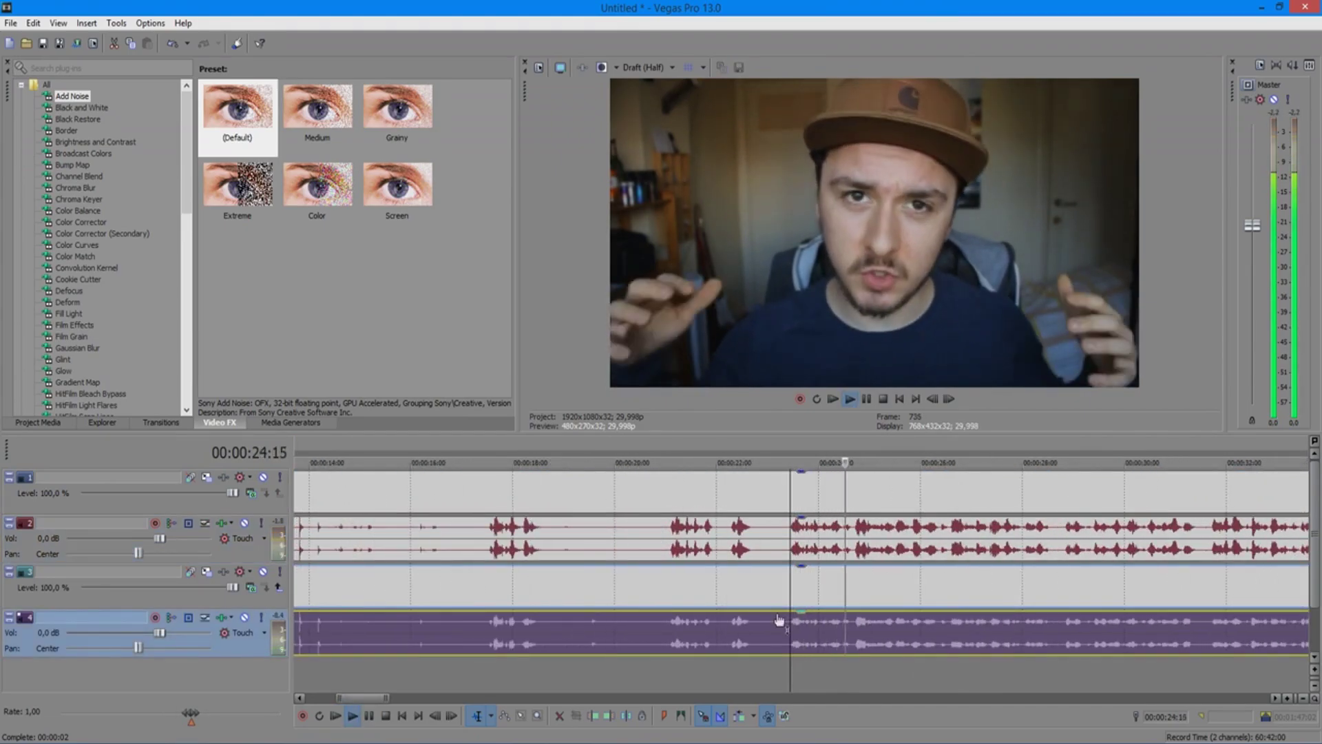
key("space")
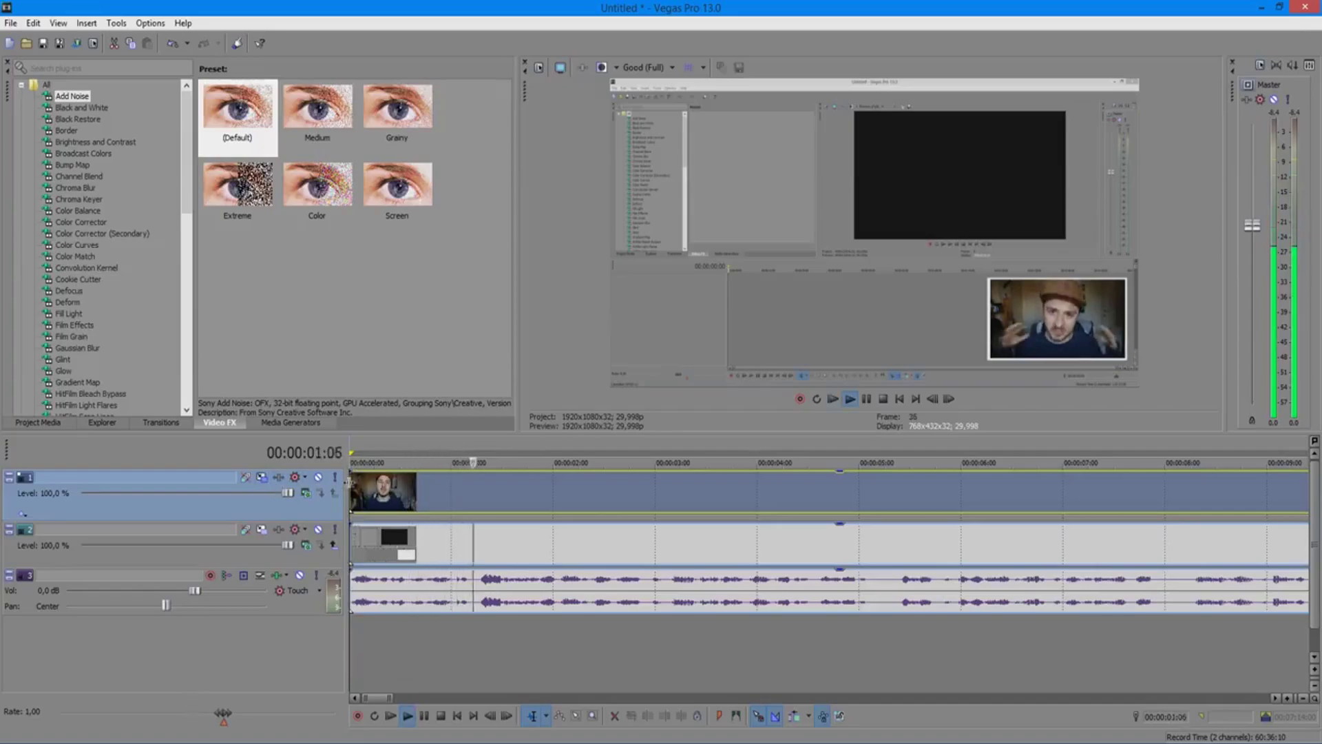
- Select the webcam and screen recording clips together with the audio clip and group them
scroll(709, 506, "down", 4)
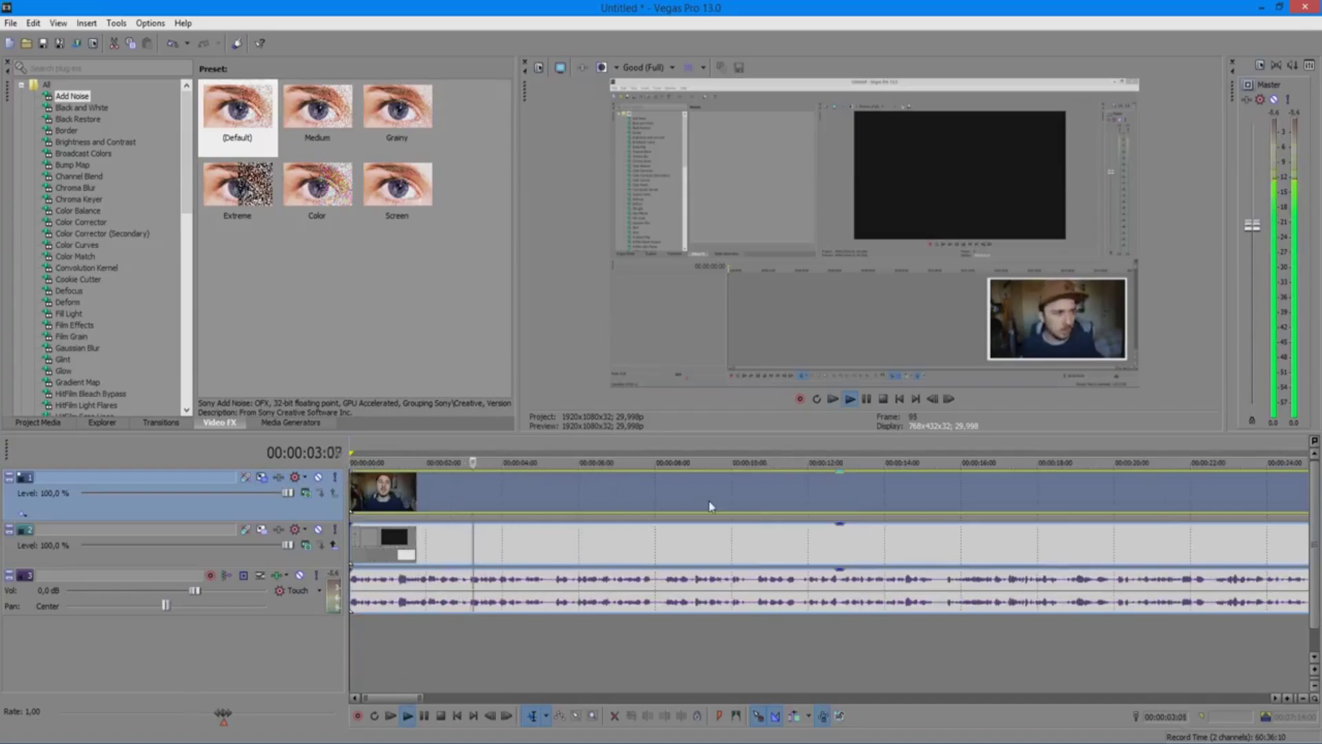
scroll(666, 510, "up", 1)
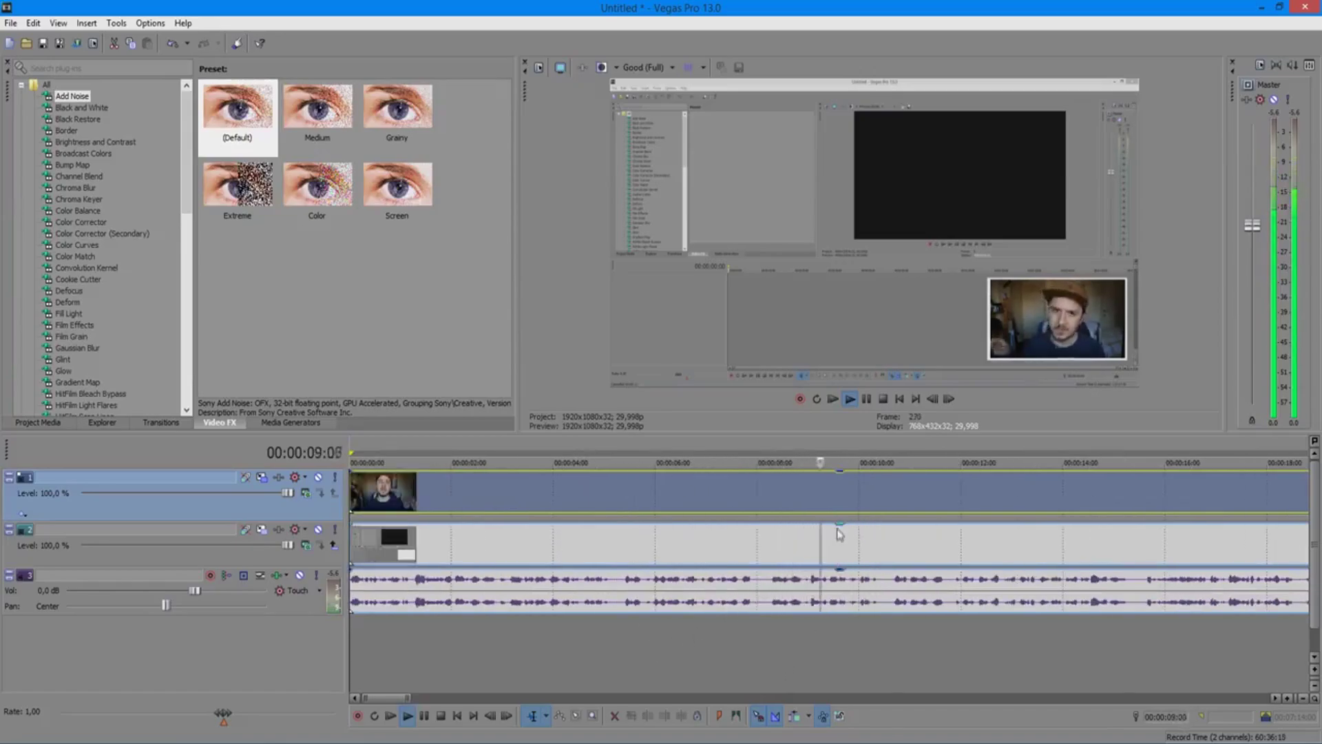
scroll(840, 540, "down", 1)
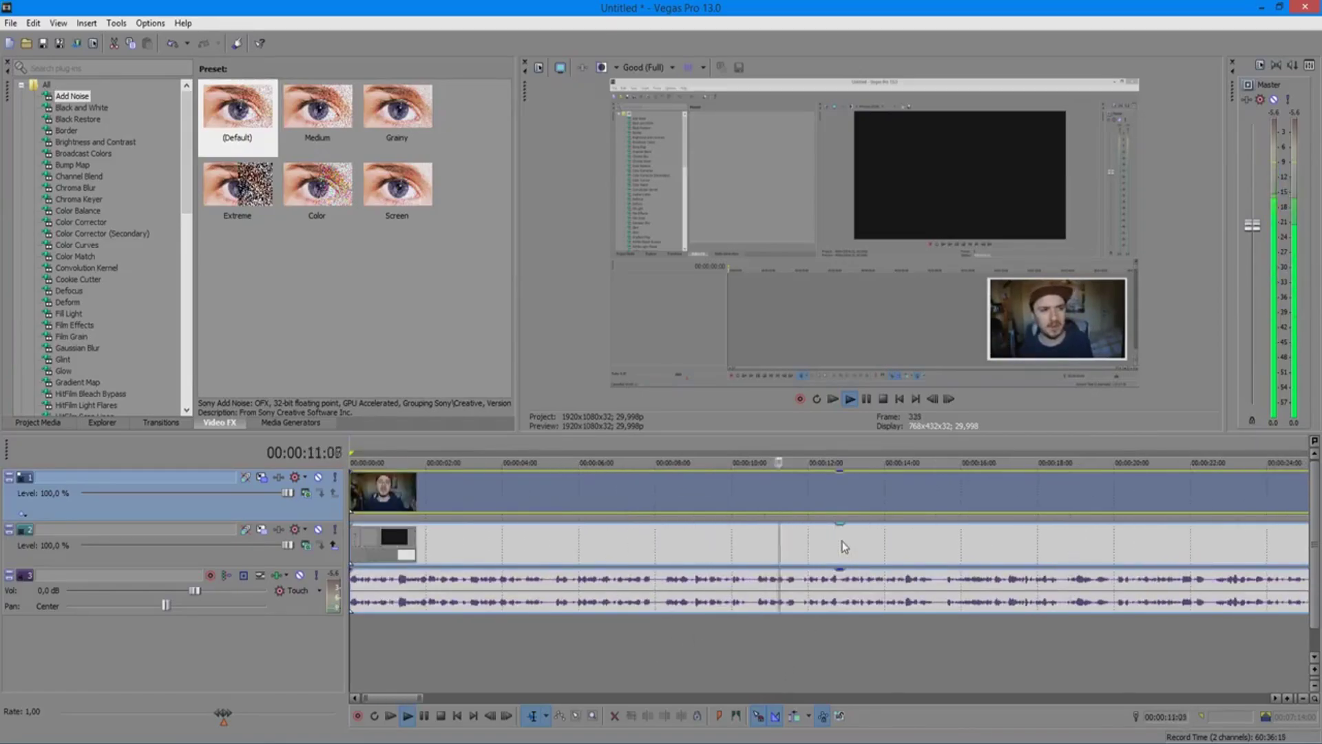
left_click(642, 546)
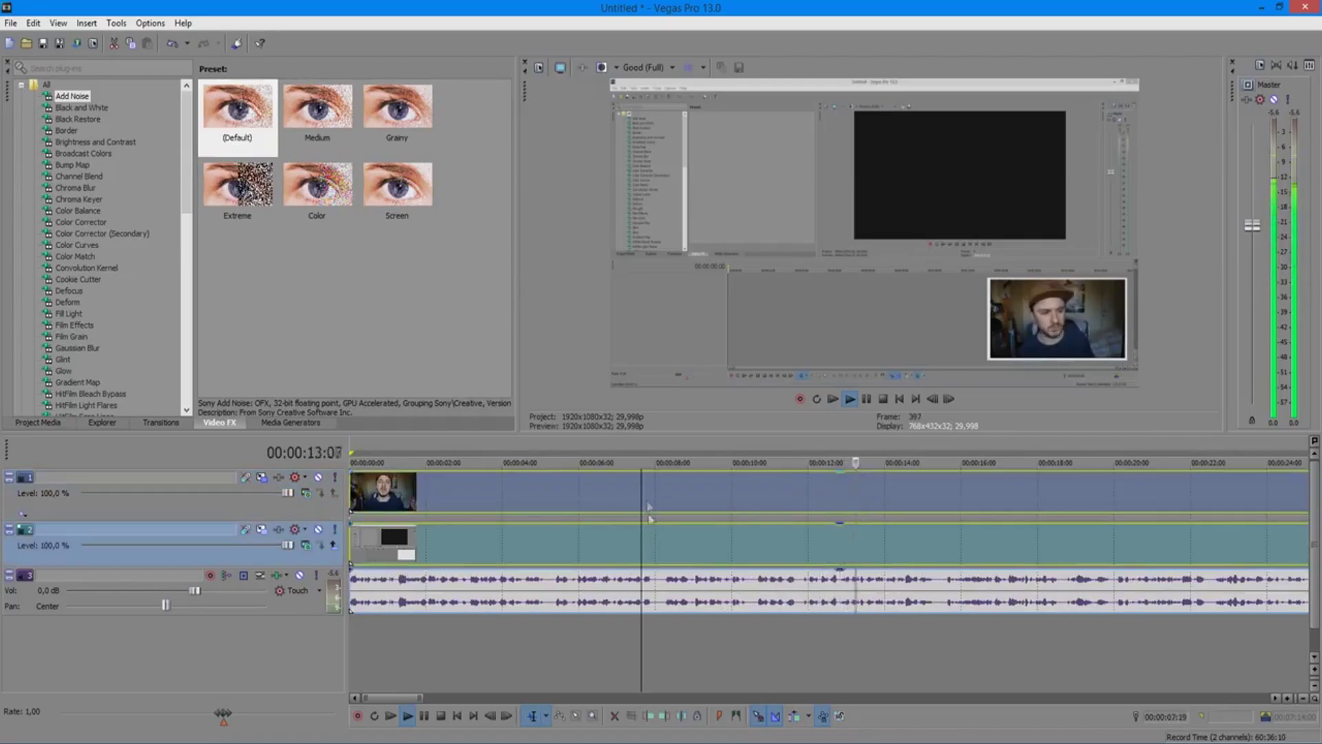
right_click(603, 549)
mouse_move(765, 455)
left_click(815, 455)
- Play the timeline and examine the audio waveform around 22 seconds for a silent gap
scroll(937, 535, "down", 1)
left_click(778, 544)
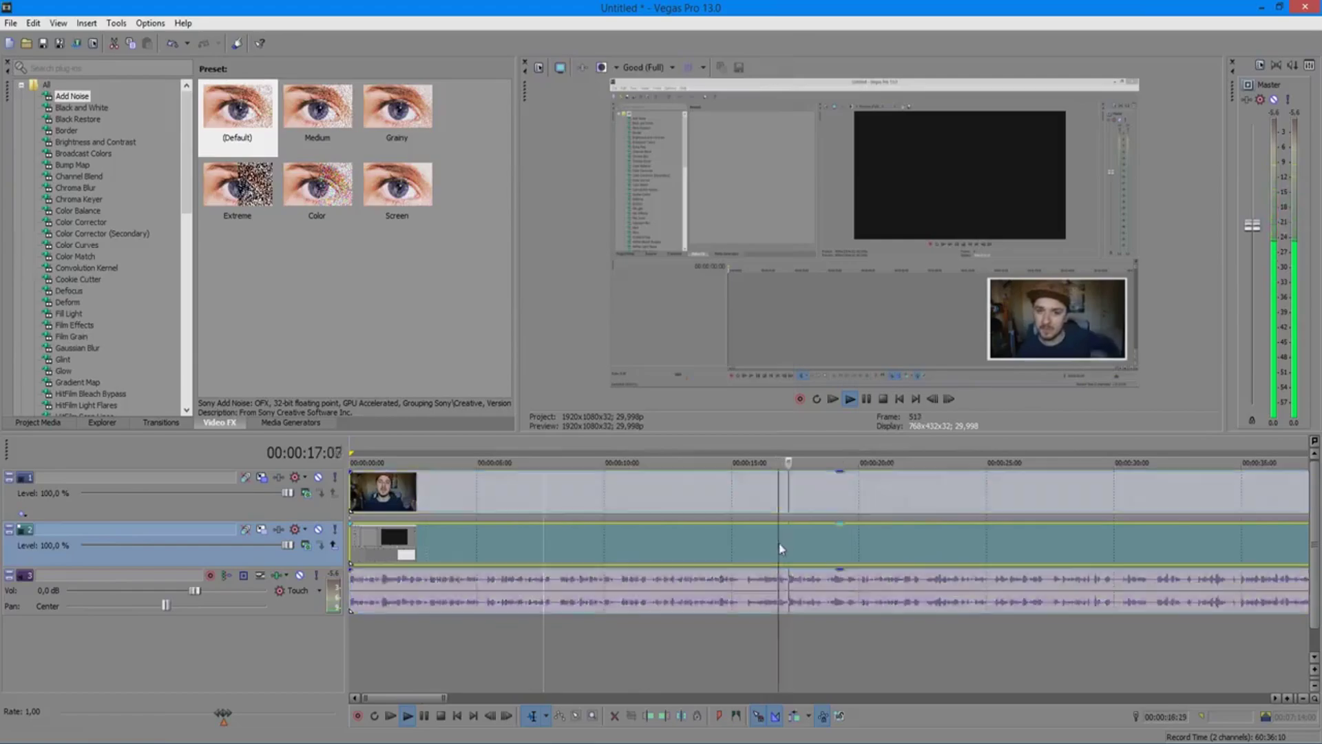
scroll(780, 549, "up", 3)
left_click(954, 585)
scroll(953, 584, "down", 1)
scroll(947, 581, "down", 2)
scroll(916, 587, "up", 3)
scroll(910, 586, "down", 2)
left_click(941, 581)
scroll(937, 583, "up", 1)
- Split all clips at both ends of the short pause at about 22 seconds and delete the piece between
left_click(867, 583)
key("space")
key("s")
left_click(890, 576)
key("s")
left_click(875, 483)
key("Delete")
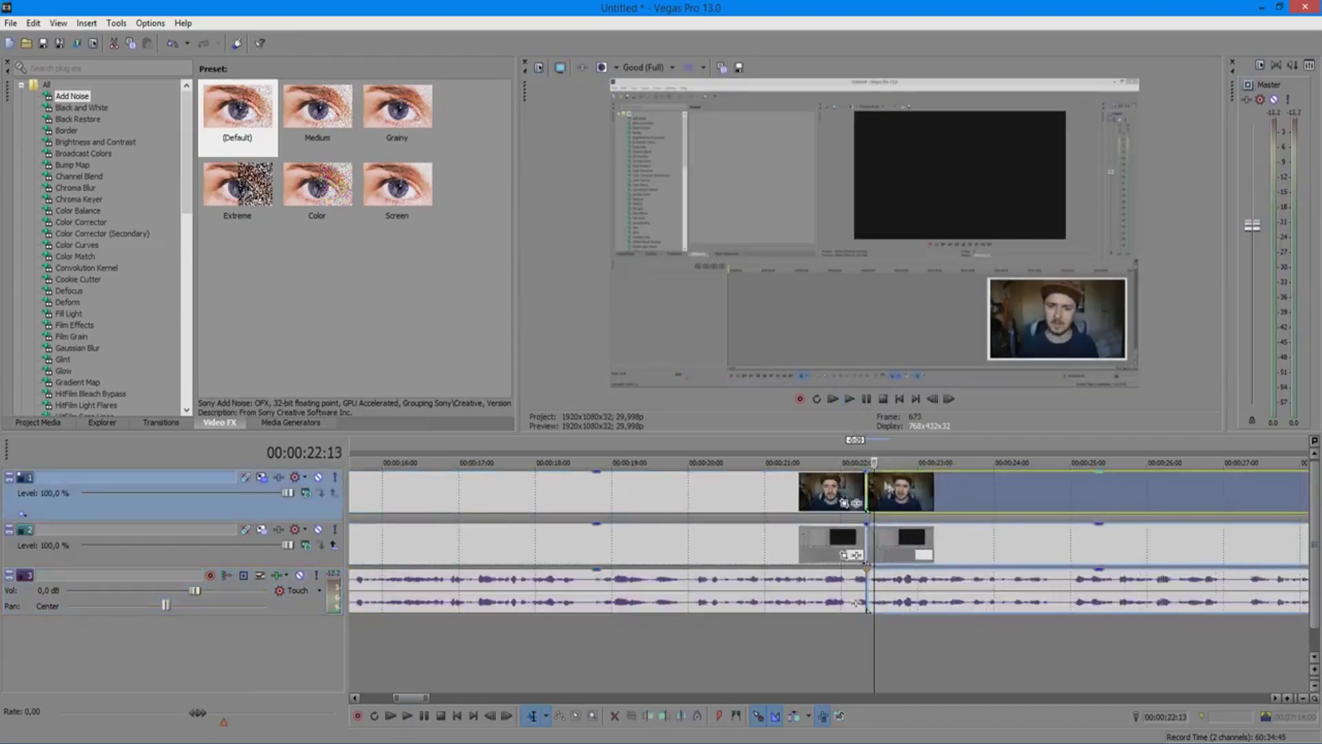
- Play on from the first cut and remove the next pause, from about 00:00:24:23 to 00:00:25:01, across all tracks
left_click(837, 449)
key("space")
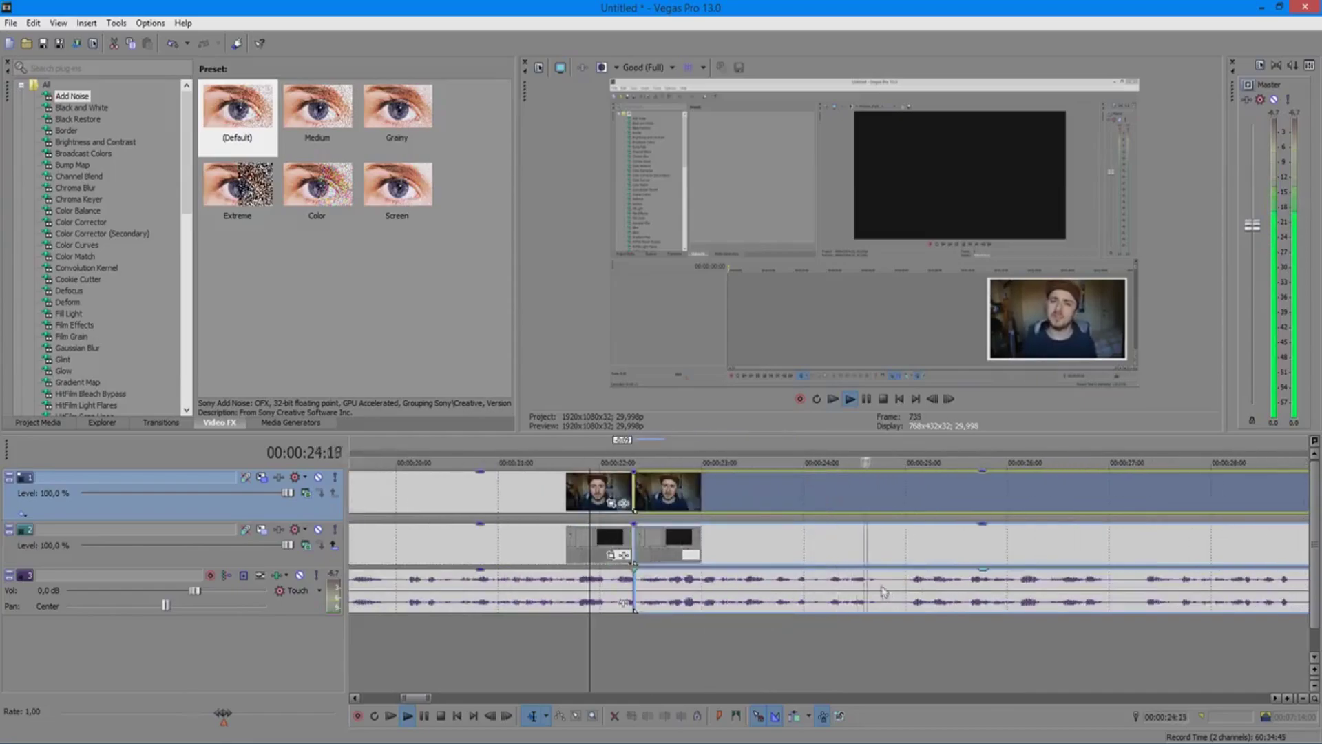
left_click(882, 587)
key("space")
key("s")
left_click(909, 583)
key("s")
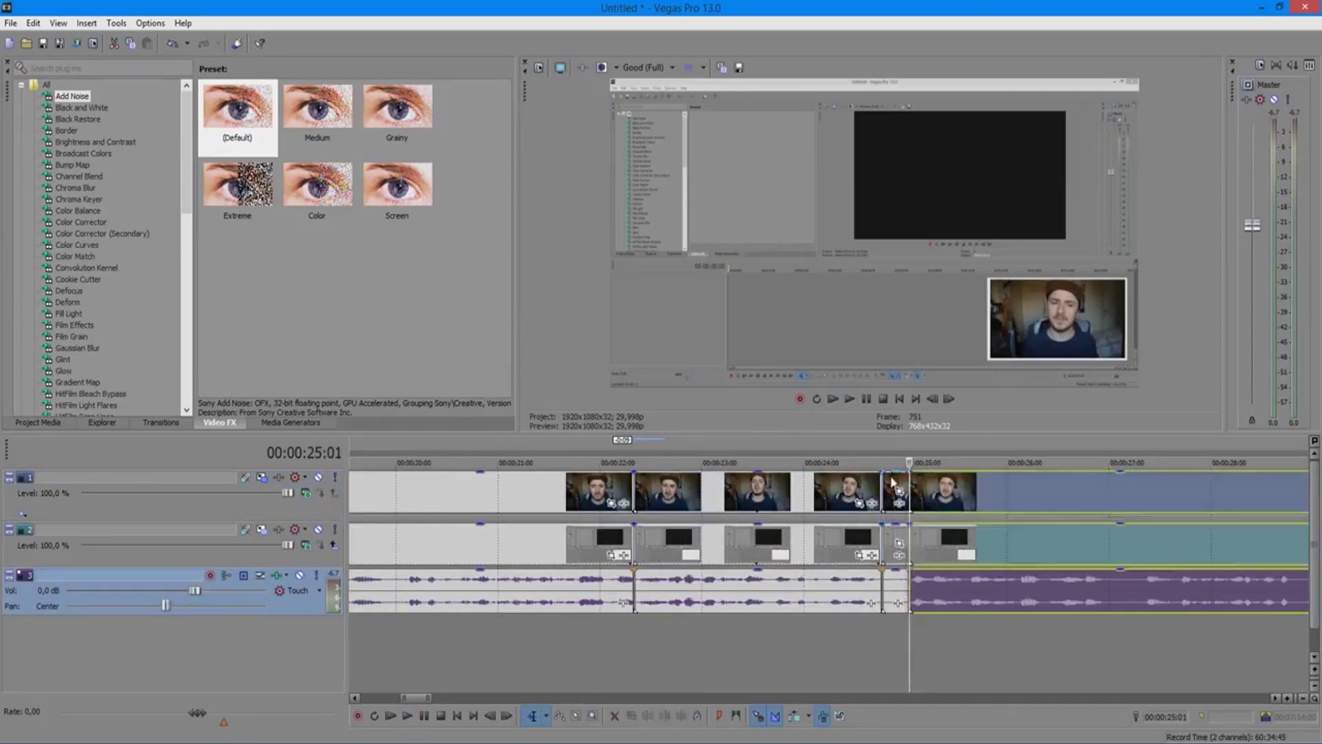
left_click(892, 482)
key("Delete")
- Play across the second cut and place the edit cursor at the next pause, at about 00:00:29:11
left_click(849, 452)
key("space")
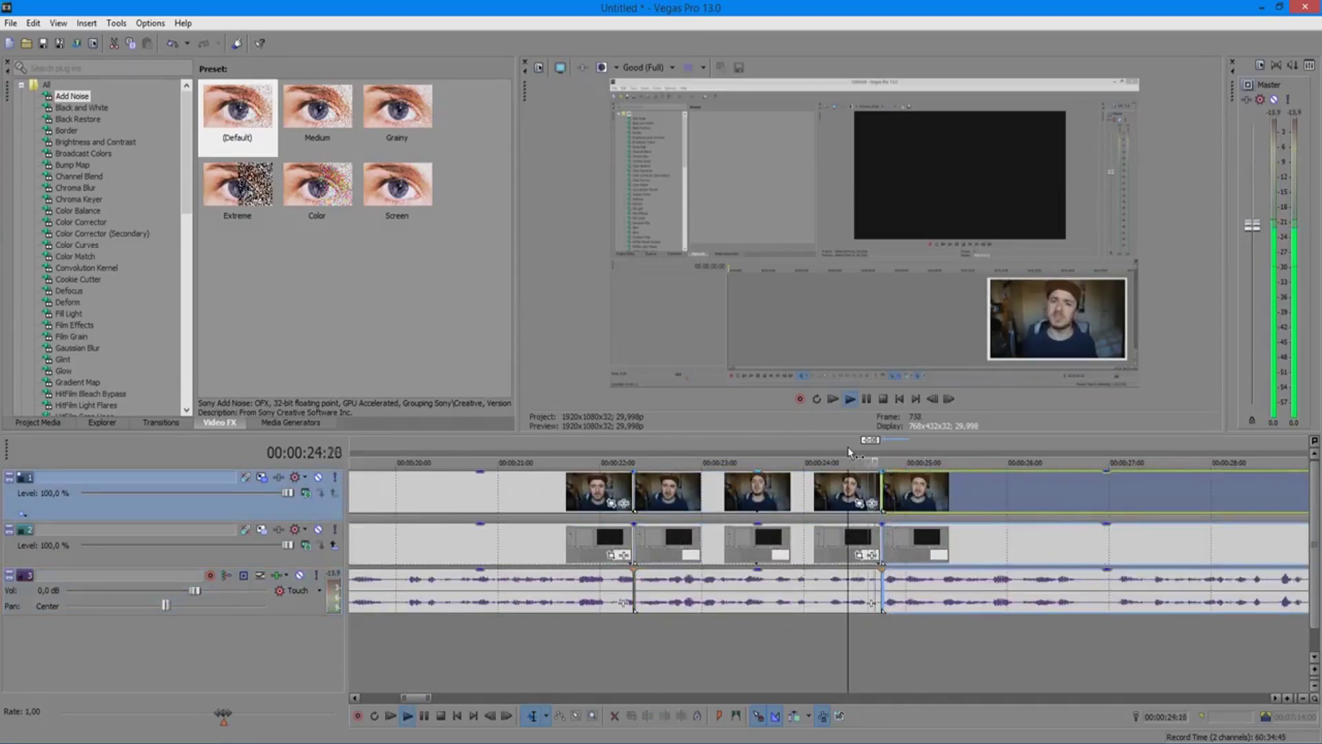
scroll(919, 552, "down", 5)
scroll(918, 551, "up", 5)
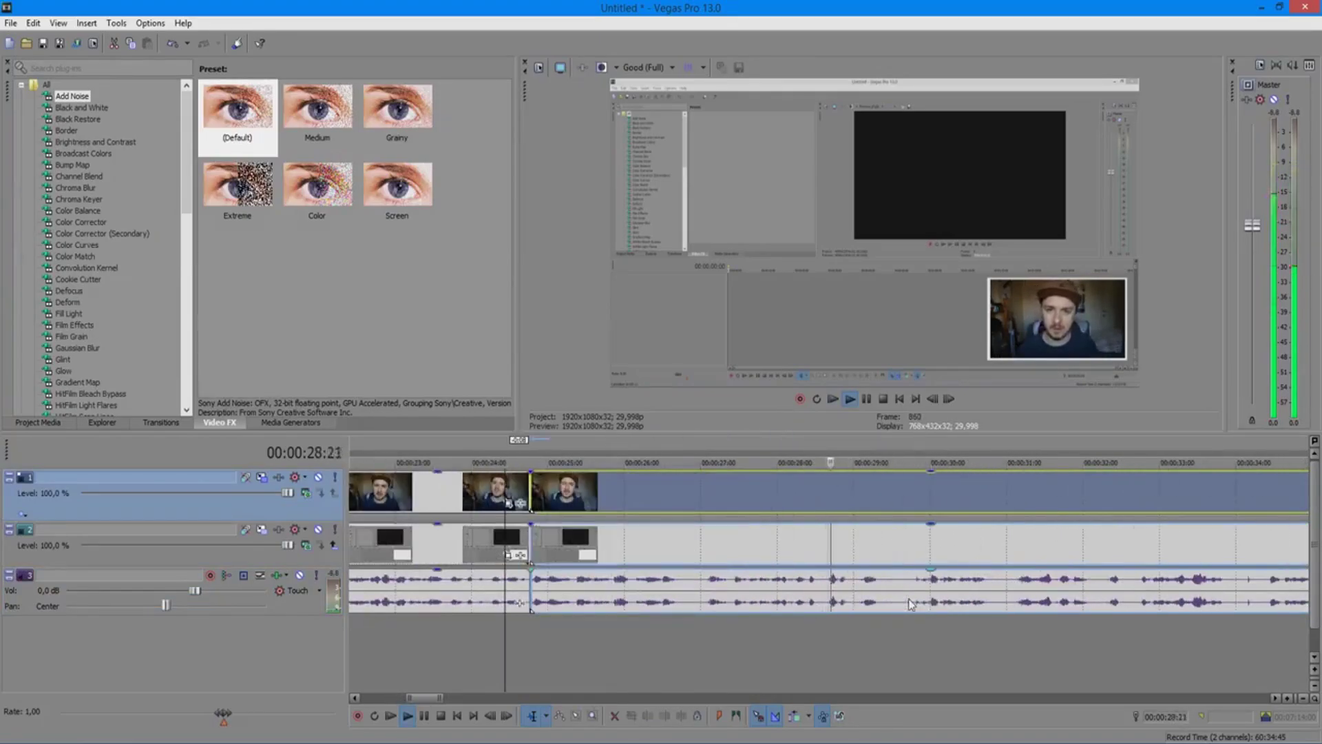
left_click(880, 591)
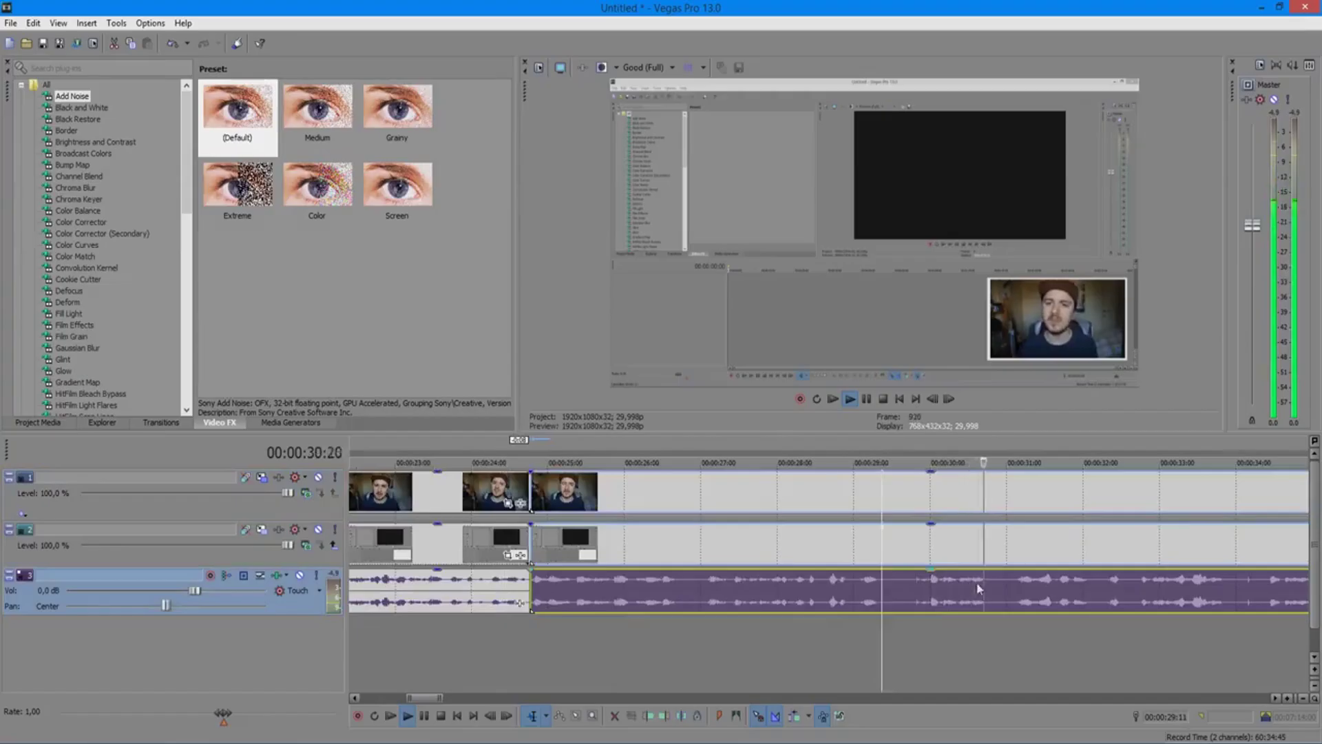
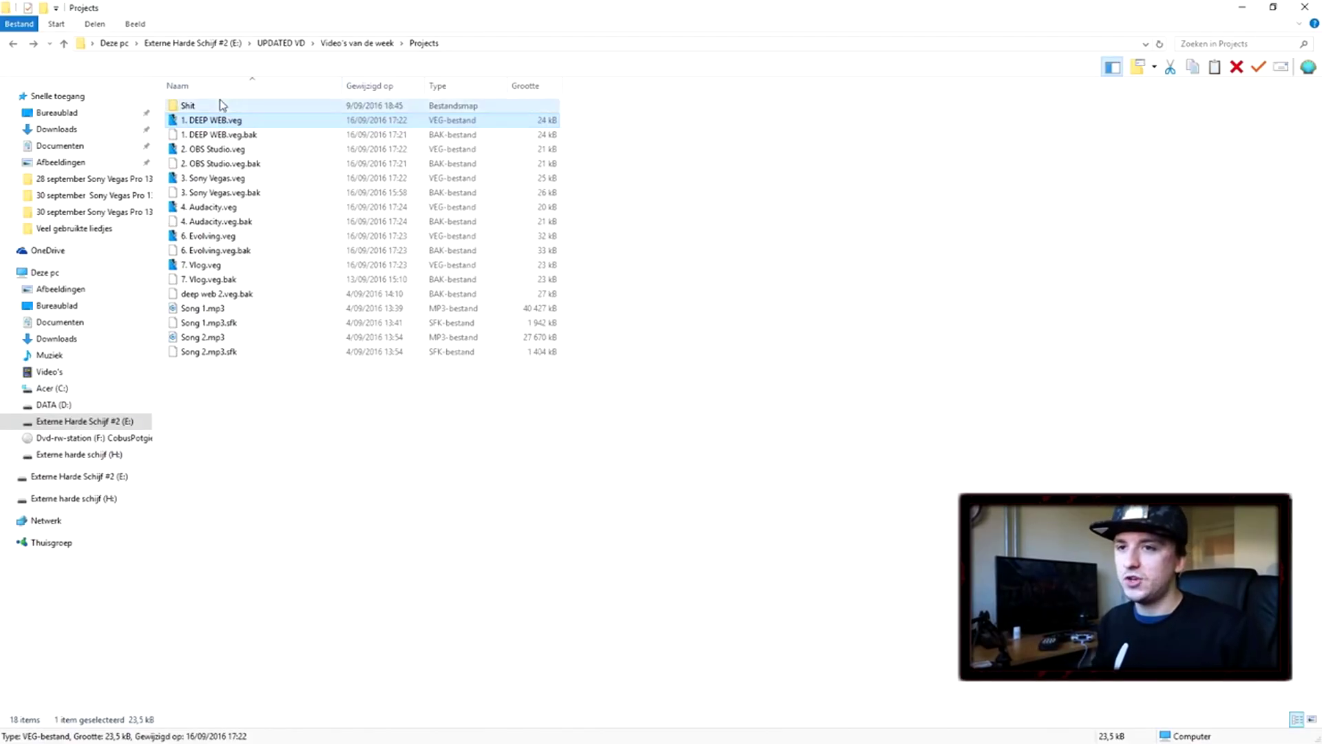
- Open the "Shit" folder inside Projects and return to the Projects folder
left_click(220, 105)
double_click(268, 109)
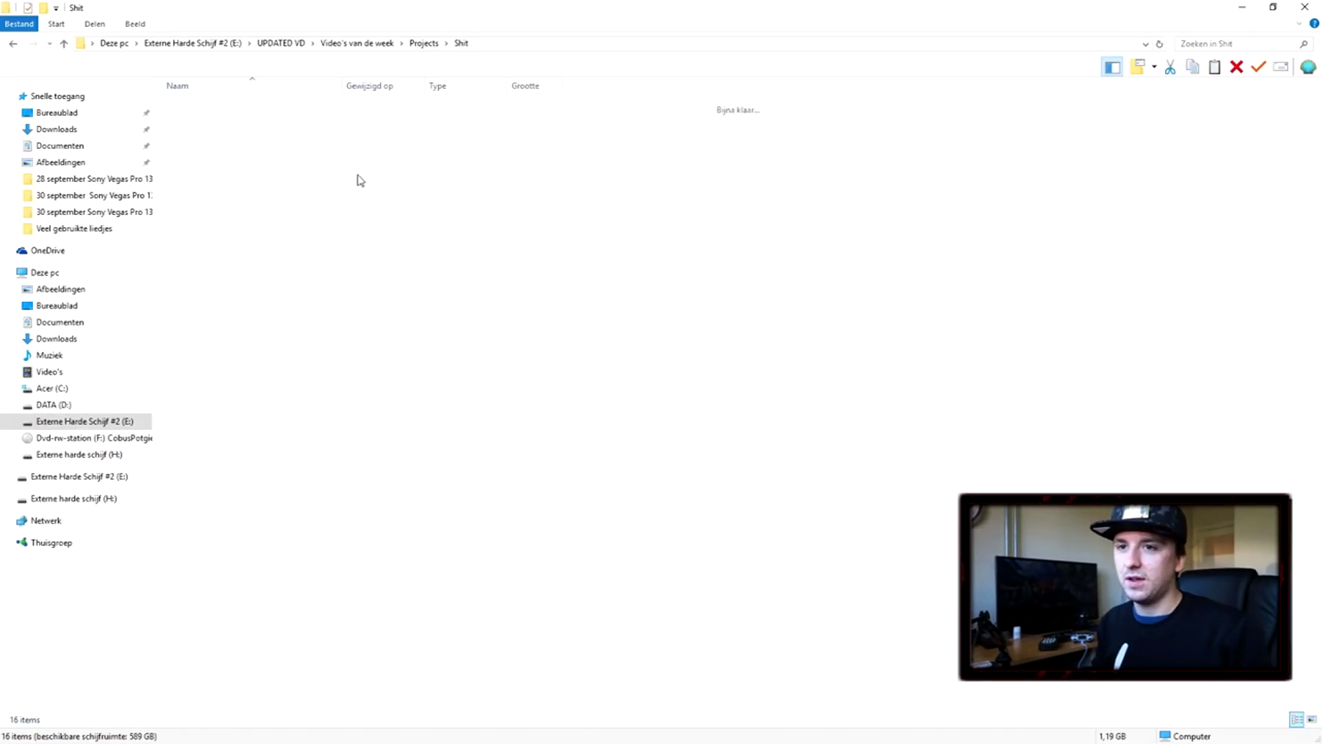
key("BackSpace")
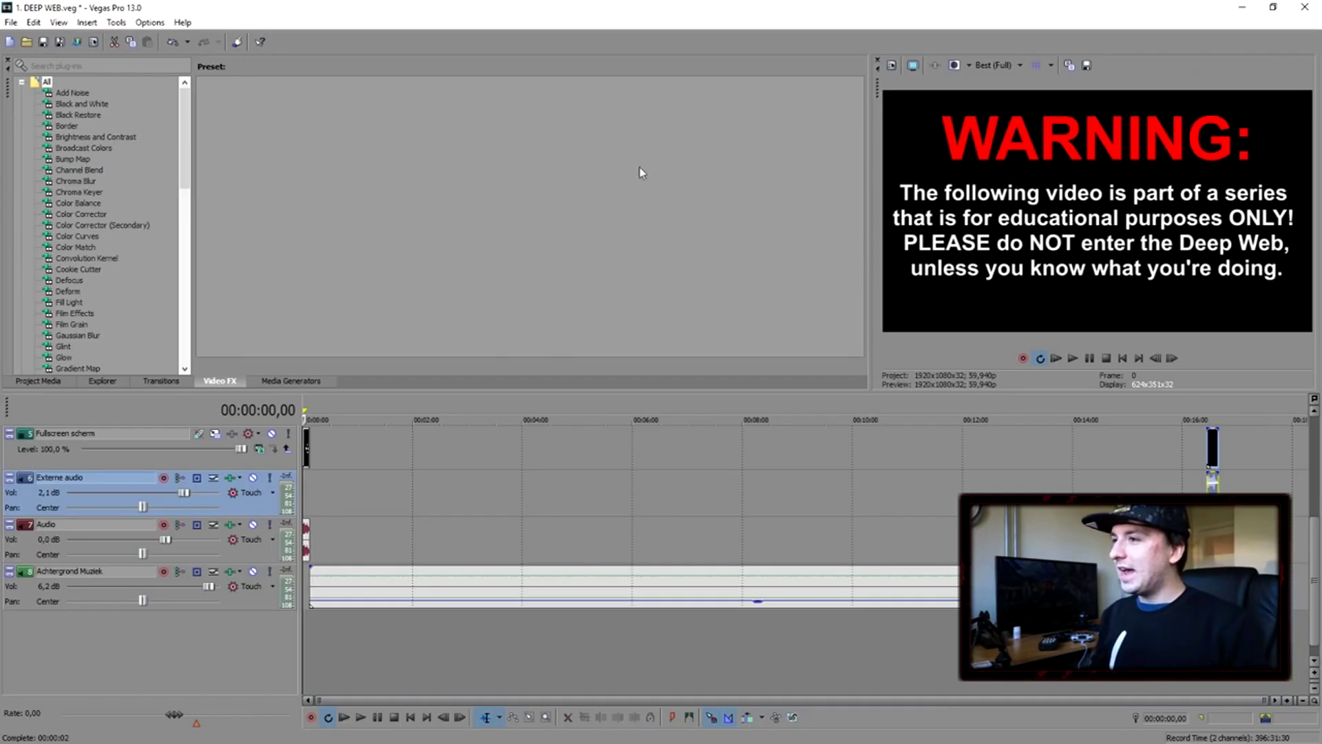
- Enlarge the video preview and place the edit cursor at the end of the warning clip, at 00:00:07,45
left_click_drag(871, 126, 653, 135)
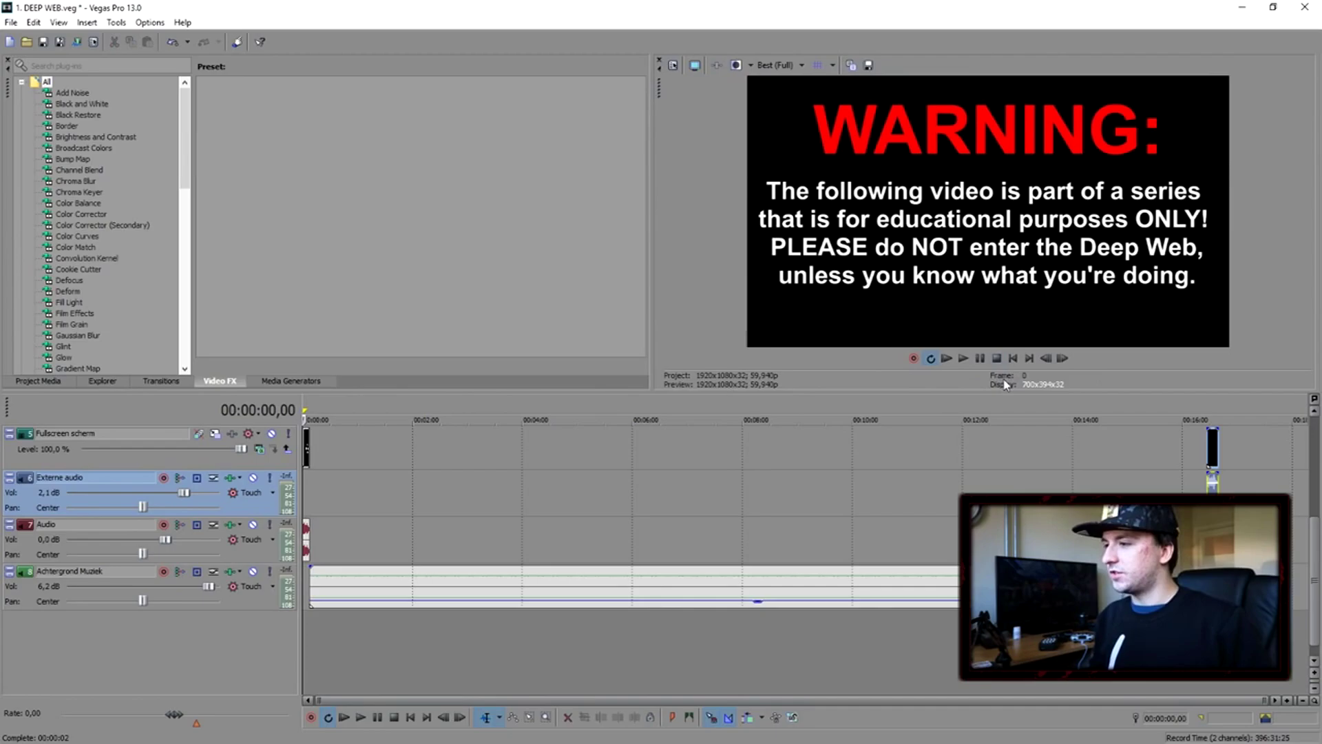
scroll(531, 501, "up", 15)
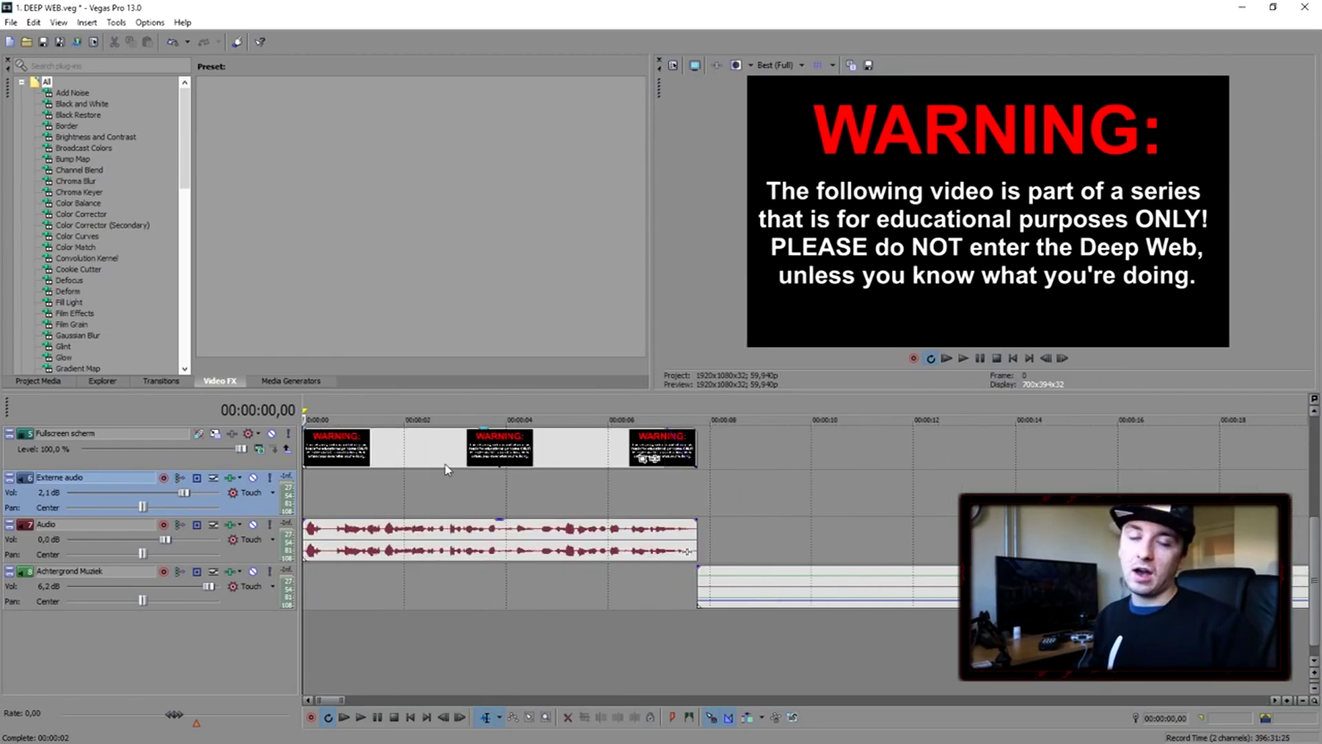
left_click(661, 413)
scroll(661, 413, "up", 3)
scroll(624, 416, "down", 5)
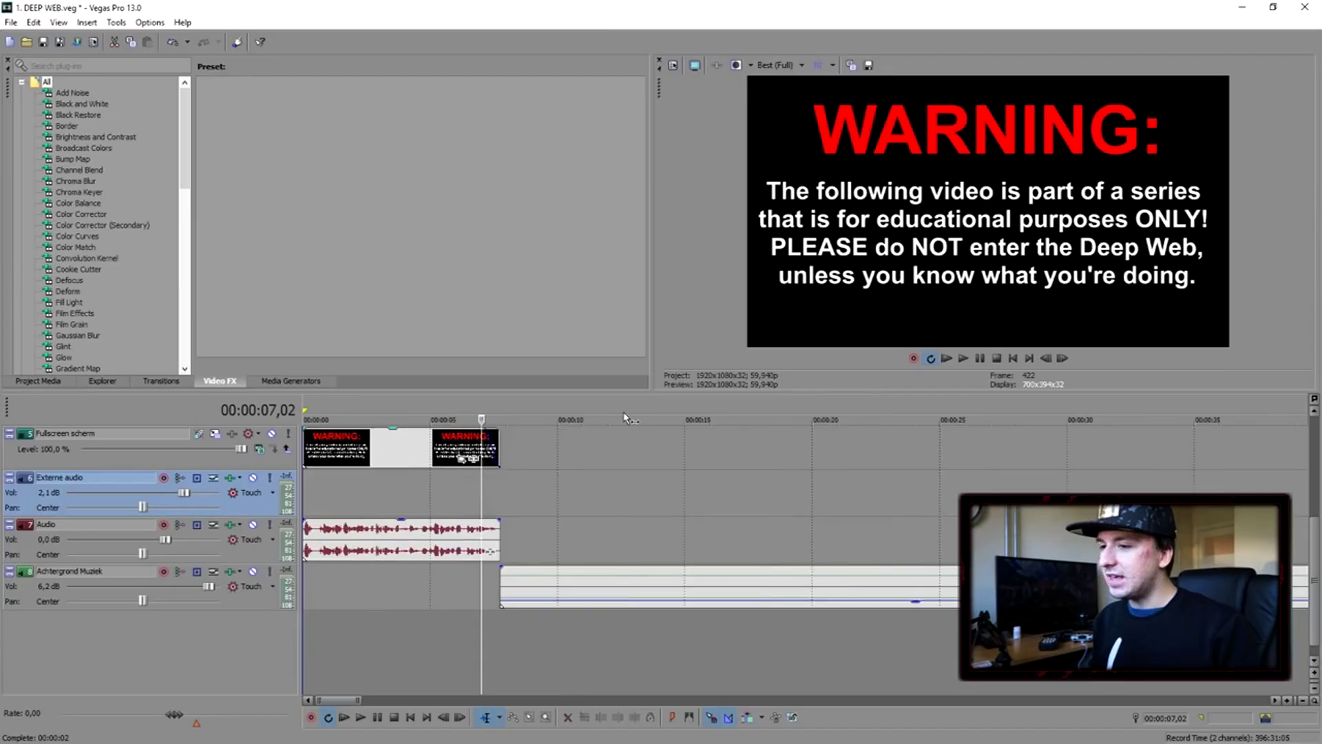
scroll(557, 441, "up", 4)
left_click(503, 412)
scroll(503, 413, "up", 3)
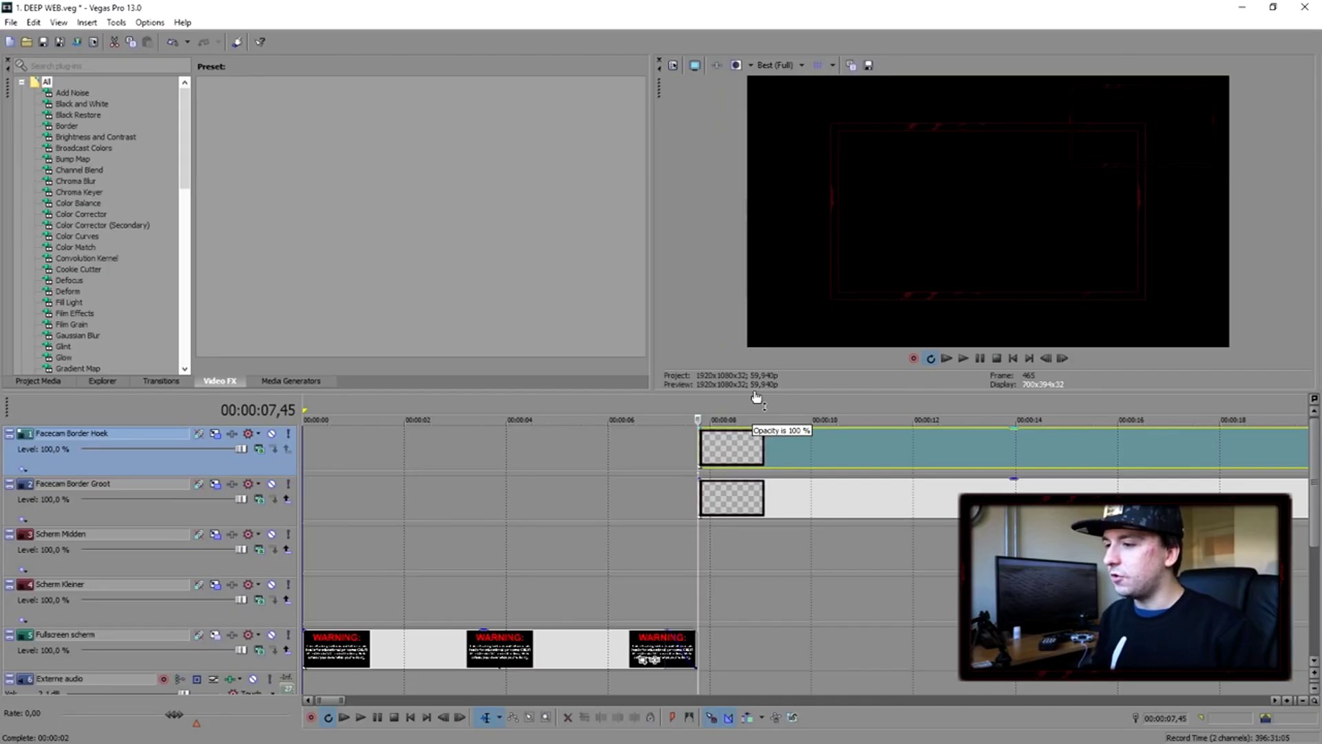
- Lower the opacity of the Facecam Border Hoek clip to 0 % and play on from 00:00:07,45
left_click_drag(756, 398, 753, 490)
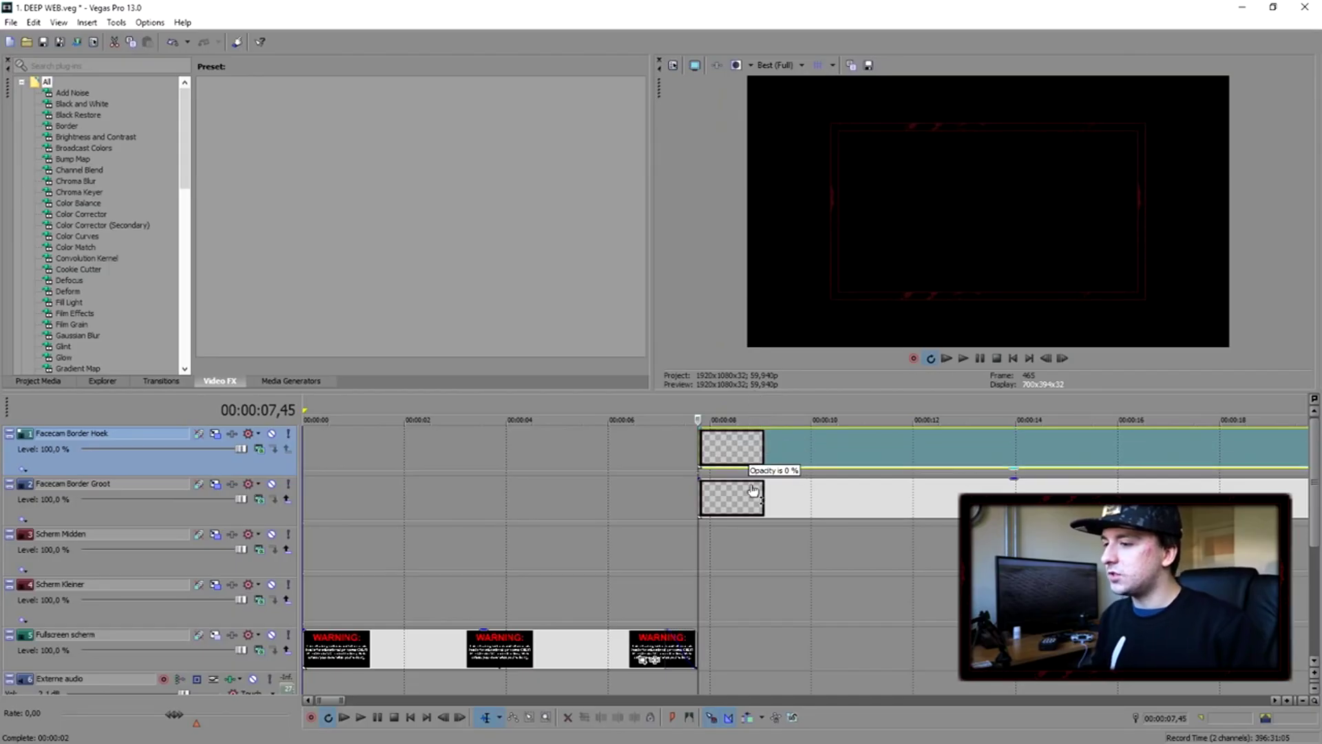
scroll(765, 475, "down", 4)
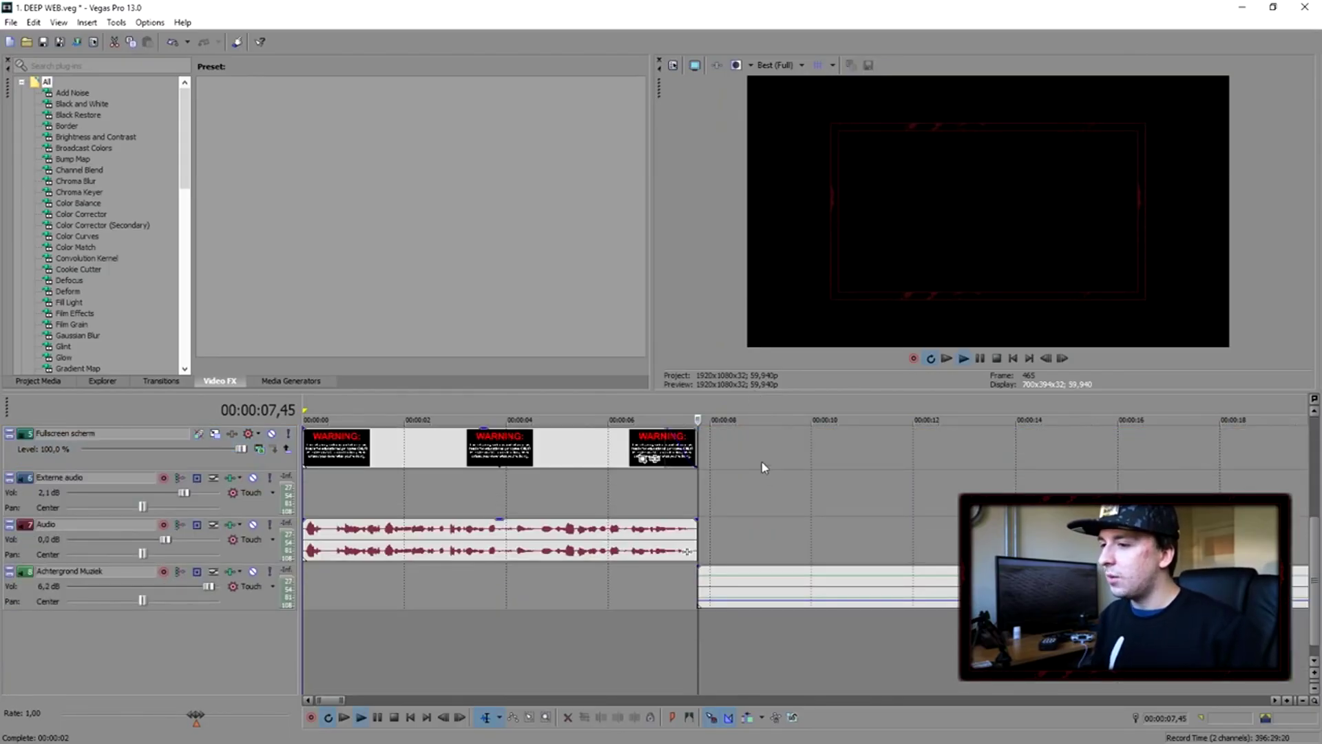
scroll(792, 463, "up", 5)
scroll(854, 468, "down", 2)
scroll(858, 465, "up", 1)
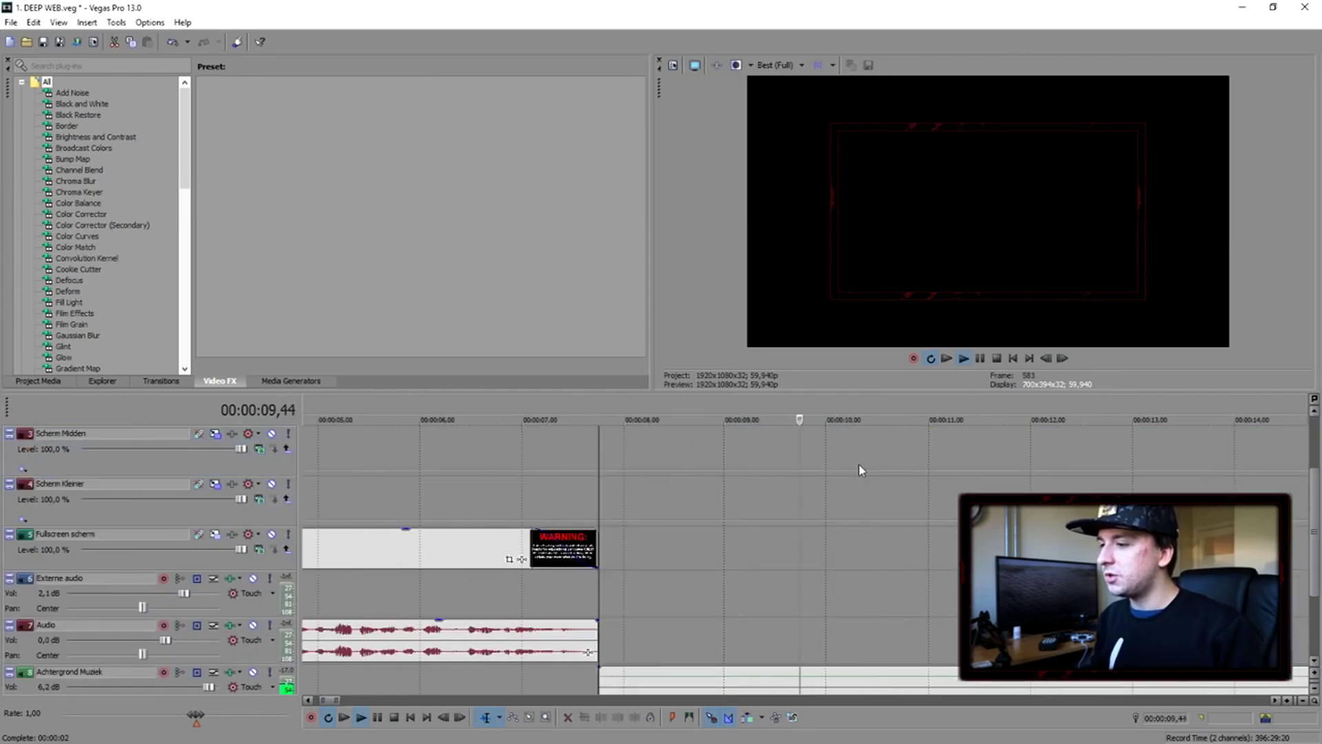
- Split the Facecam Border Groot clip at about 11 seconds and lower the opacity of its second part to 0 %
scroll(860, 464, "up", 2)
left_click(857, 494)
key("s")
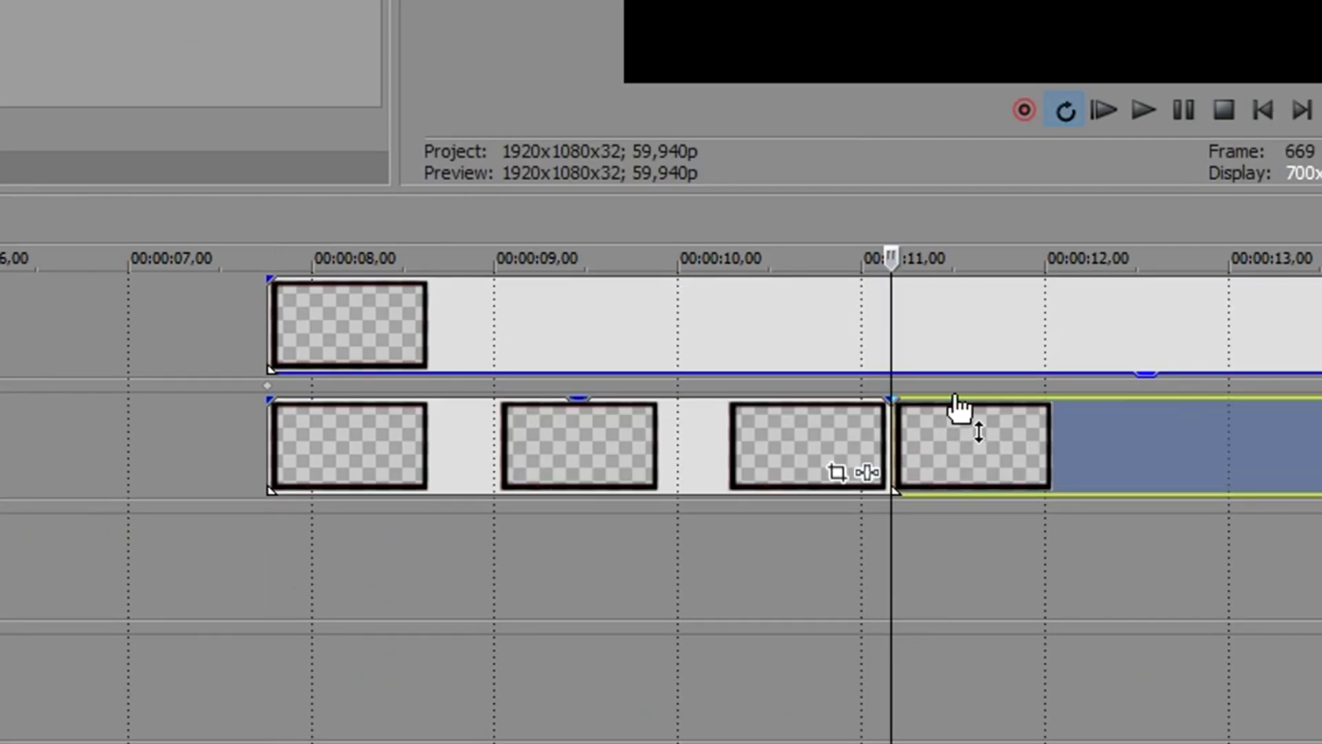
left_click(963, 411)
left_click_drag(982, 407, 990, 537)
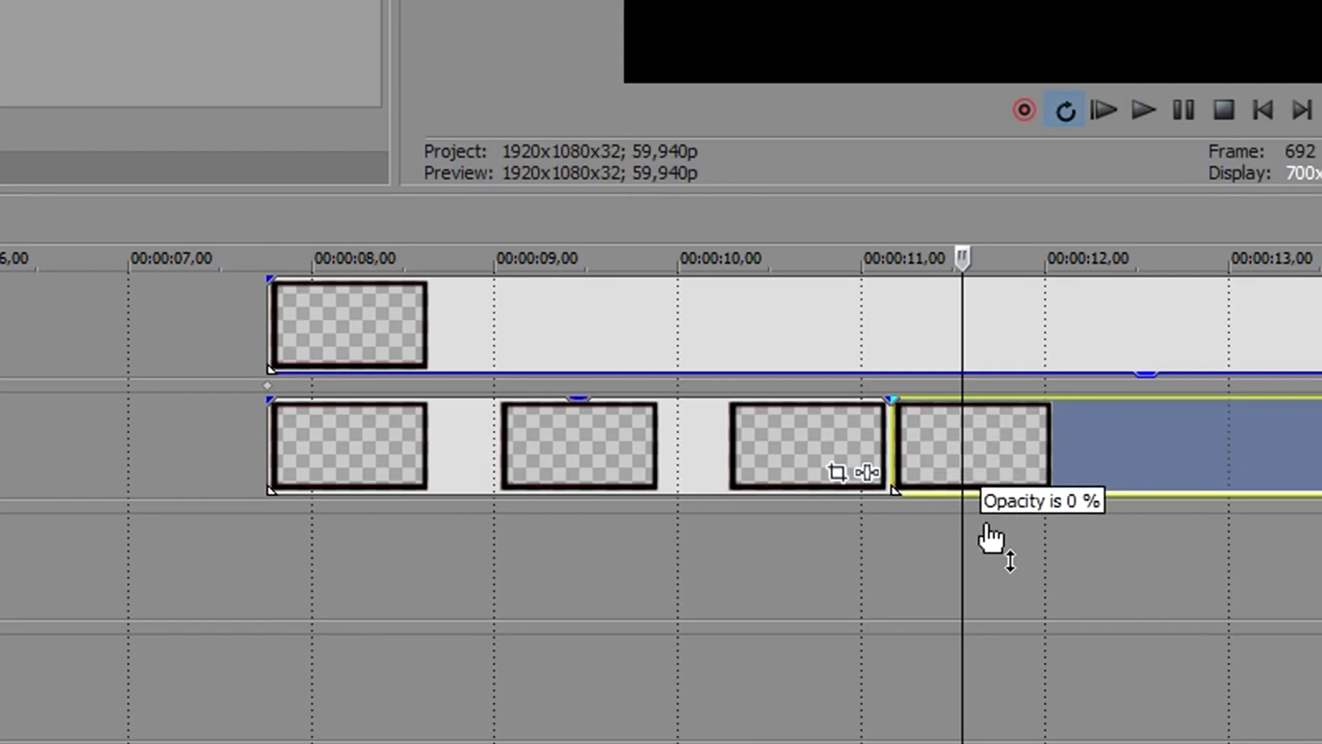
- Split the Facecam Border Hoek clip at about 11 seconds, raise its second part's opacity, and play the border switch from 00:00:07,33
left_click(948, 348)
key("s")
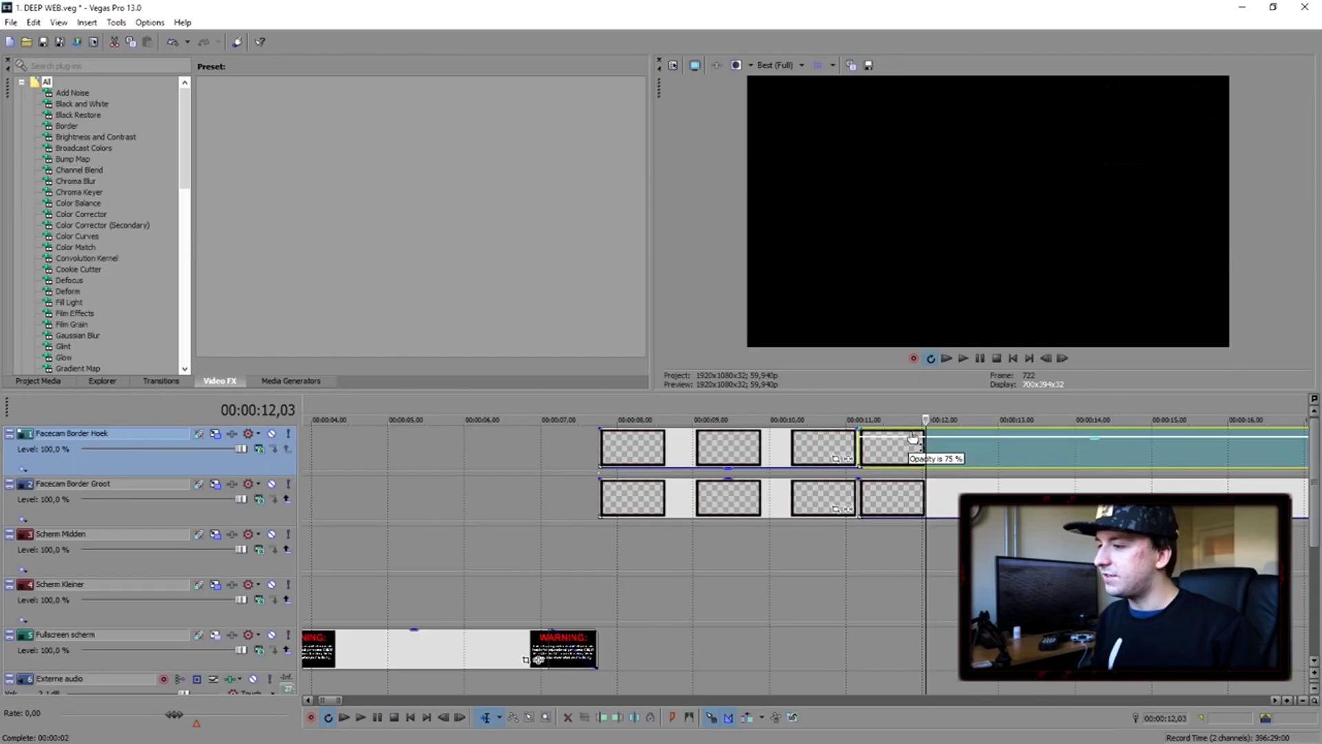
left_click(582, 413)
key("space")
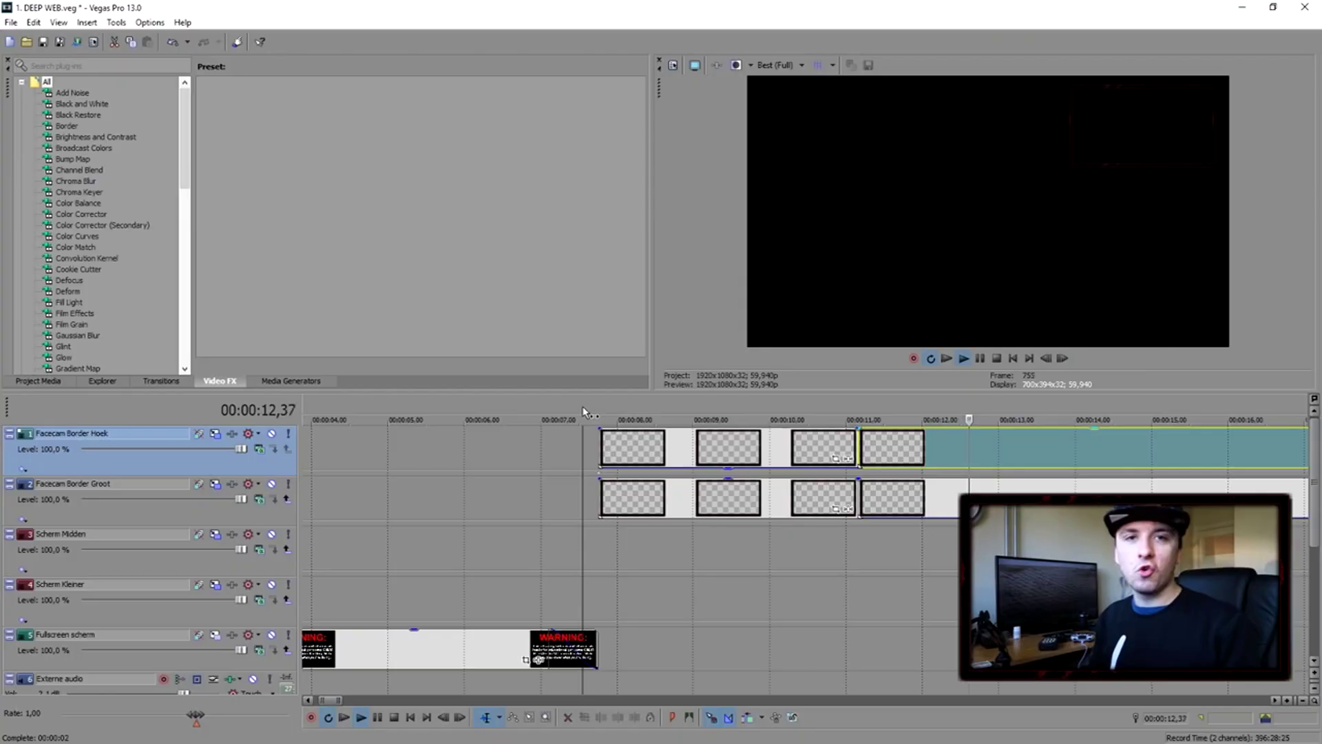
key("space")
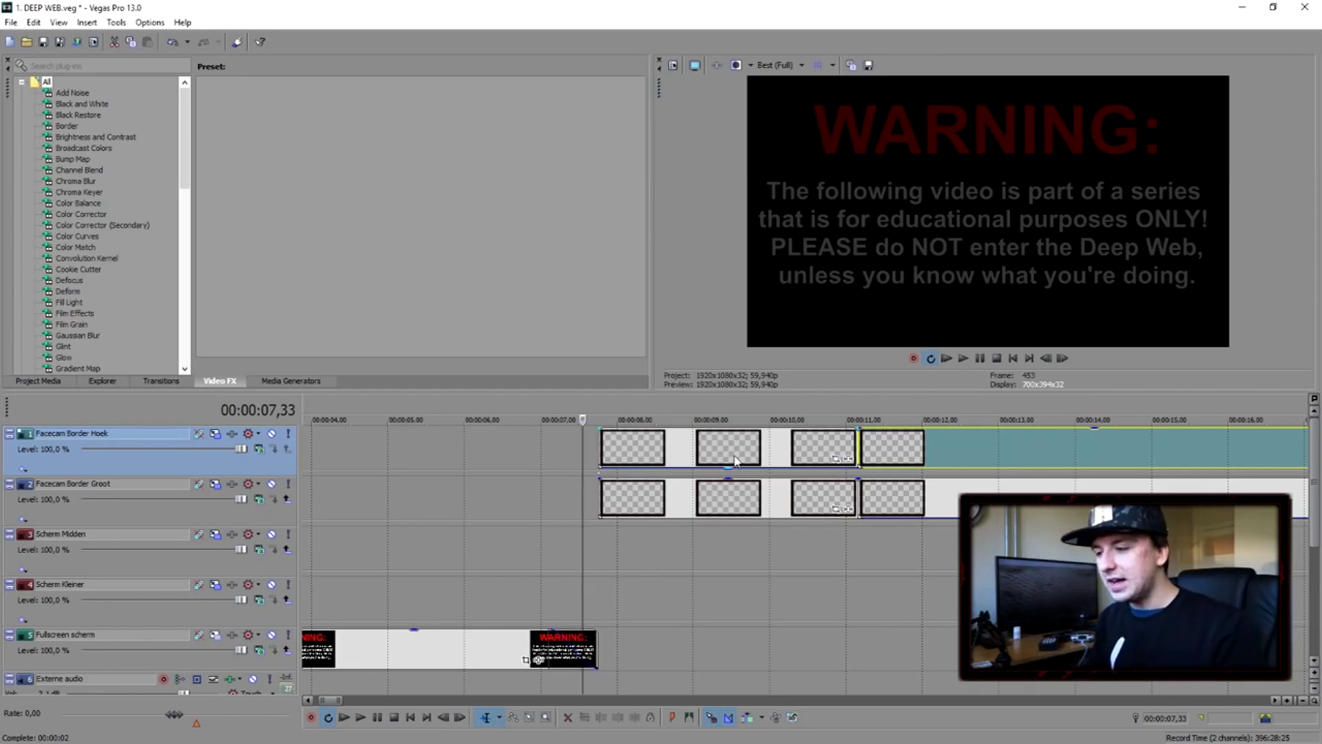
- Examine the Achtergrond Muziek clip from 00:00:11,51 and the closing clips just after 16 minutes
scroll(749, 445, "down", 4)
scroll(472, 531, "down", 4)
scroll(551, 582, "up", 4)
scroll(679, 589, "down", 4)
left_click(605, 582)
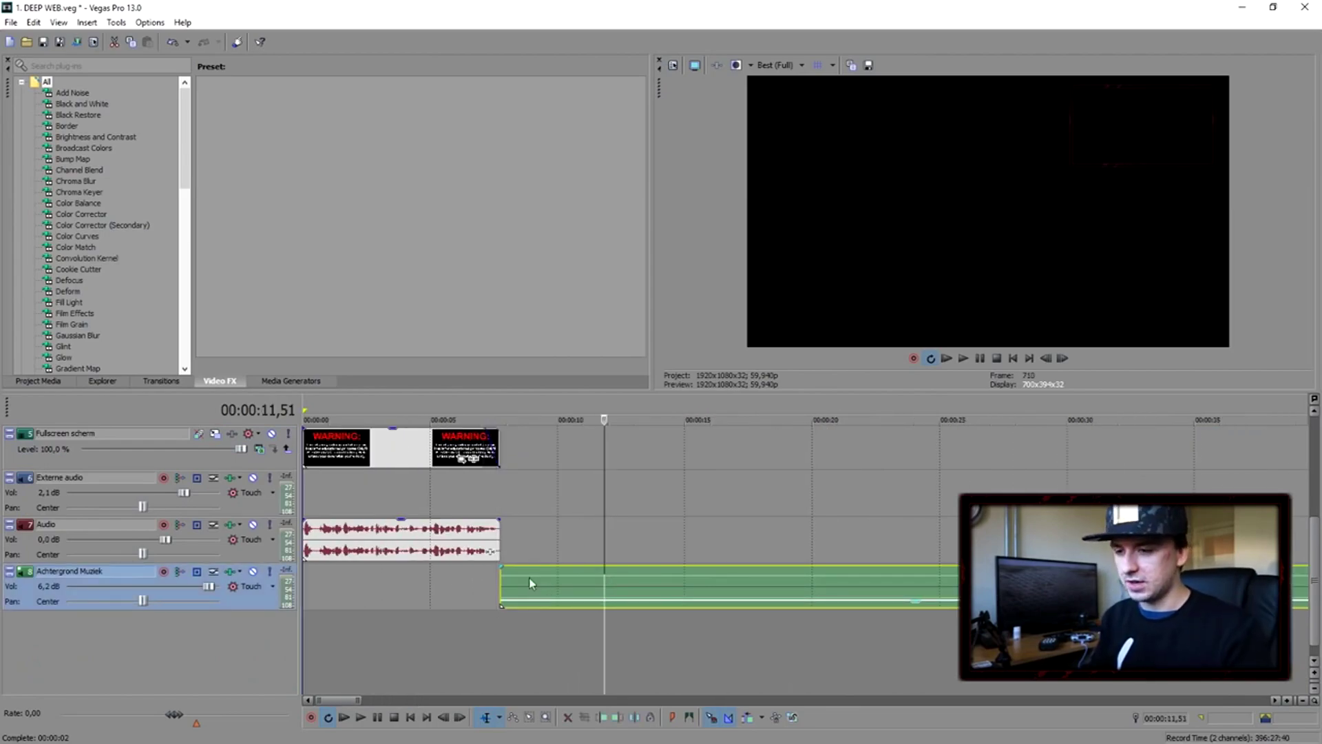
scroll(846, 470, "down", 10)
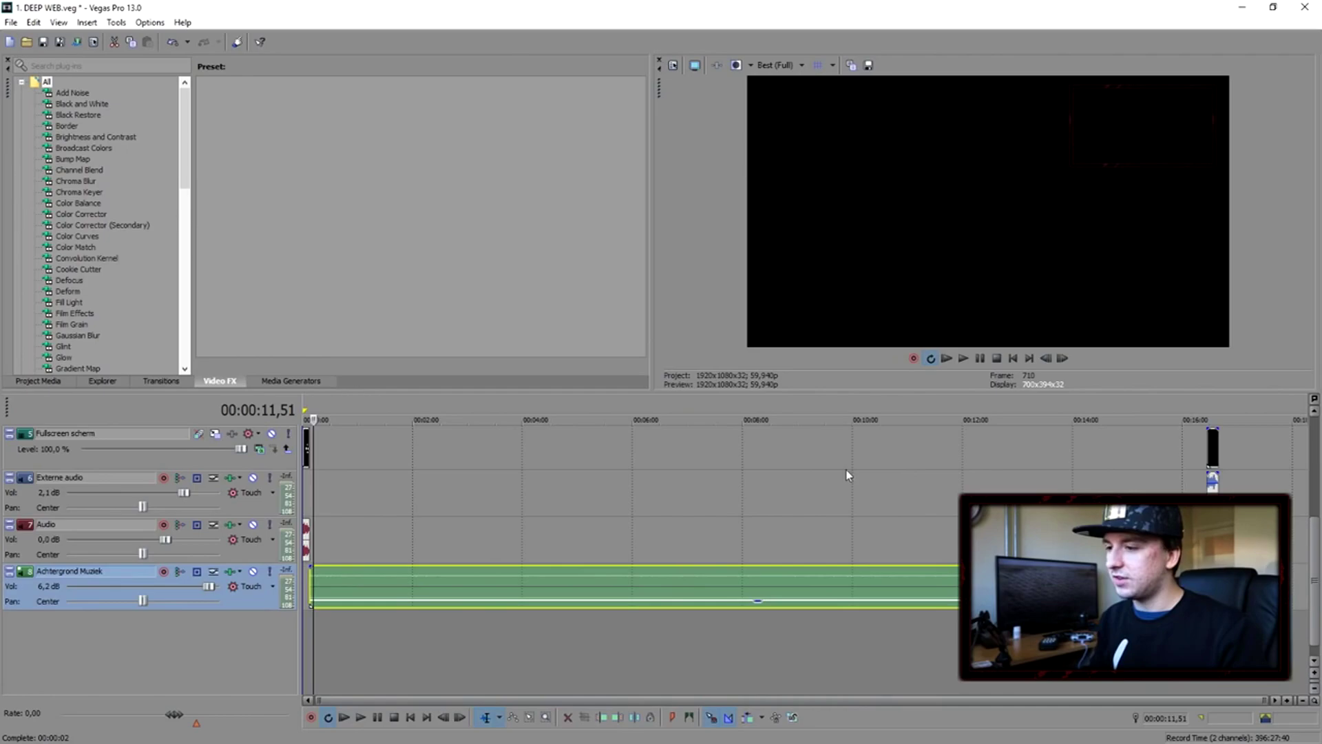
left_click(1207, 415)
scroll(1206, 415, "up", 14)
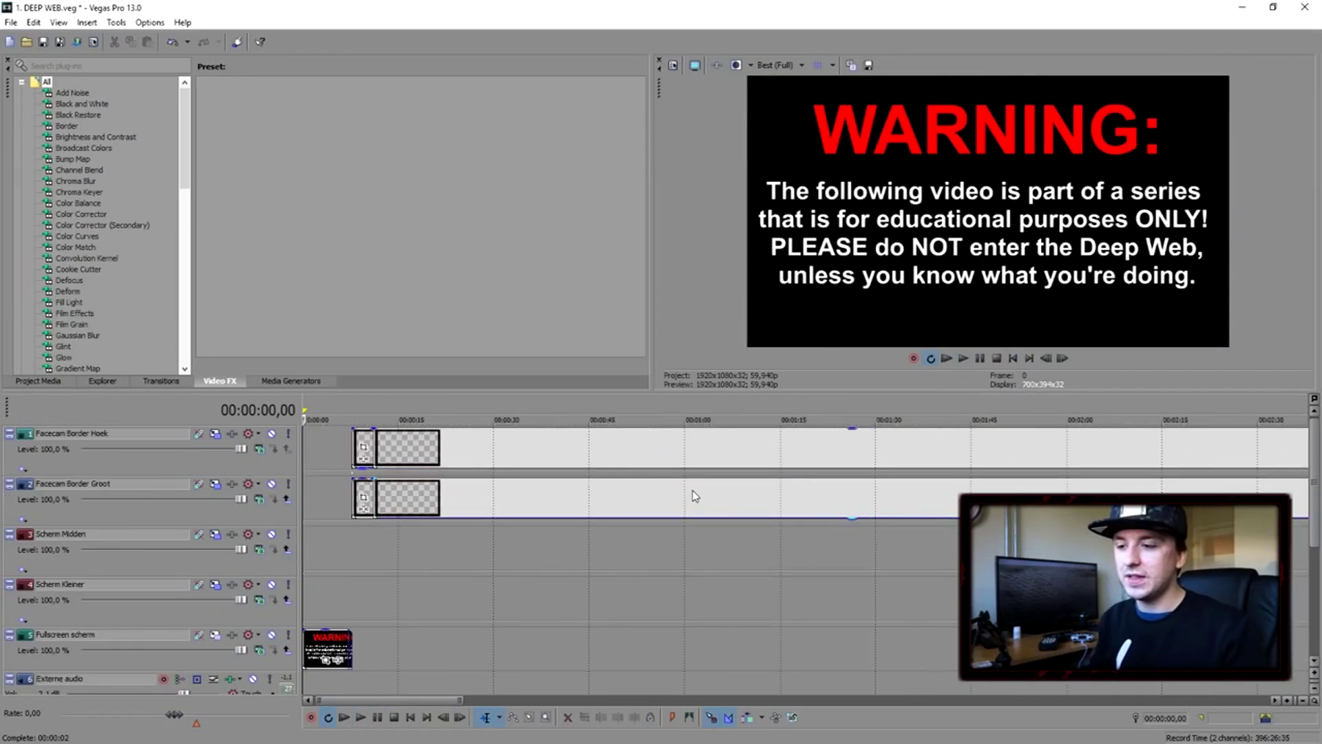
- Play the timeline from near the end of the warning clip into the facecam border clips
scroll(693, 490, "down", 3)
scroll(693, 491, "up", 6)
key("space")
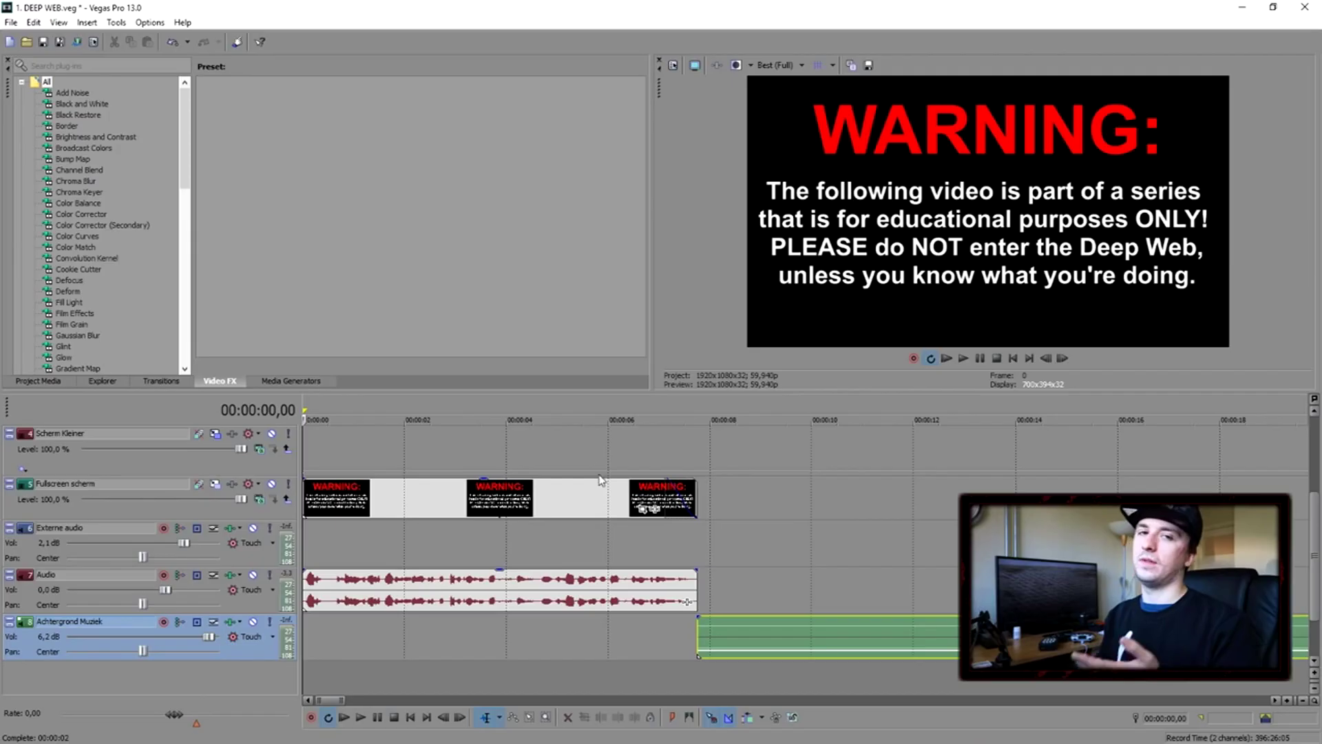
left_click(639, 416)
scroll(639, 417, "up", 3)
scroll(675, 417, "down", 2)
key("space")
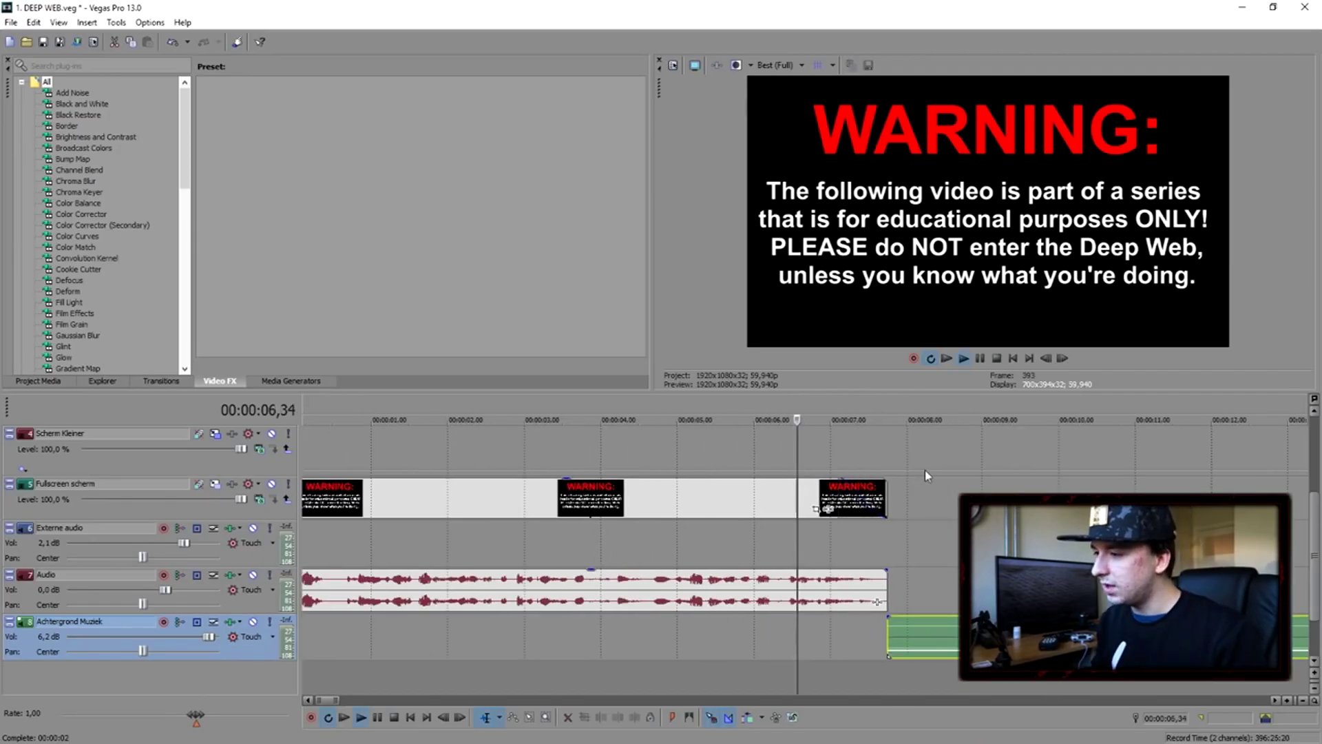
scroll(924, 470, "up", 4)
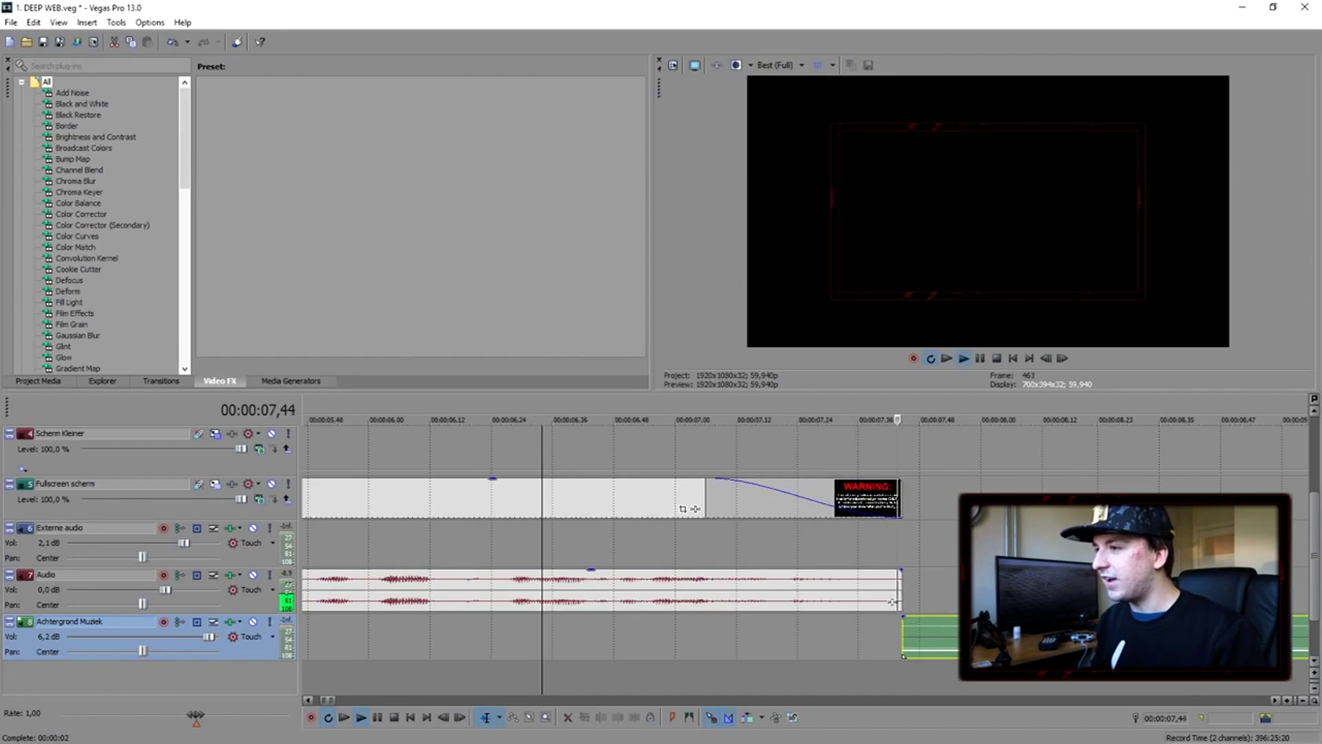
scroll(895, 463, "down", 3)
scroll(884, 461, "up", 3)
scroll(914, 462, "down", 3)
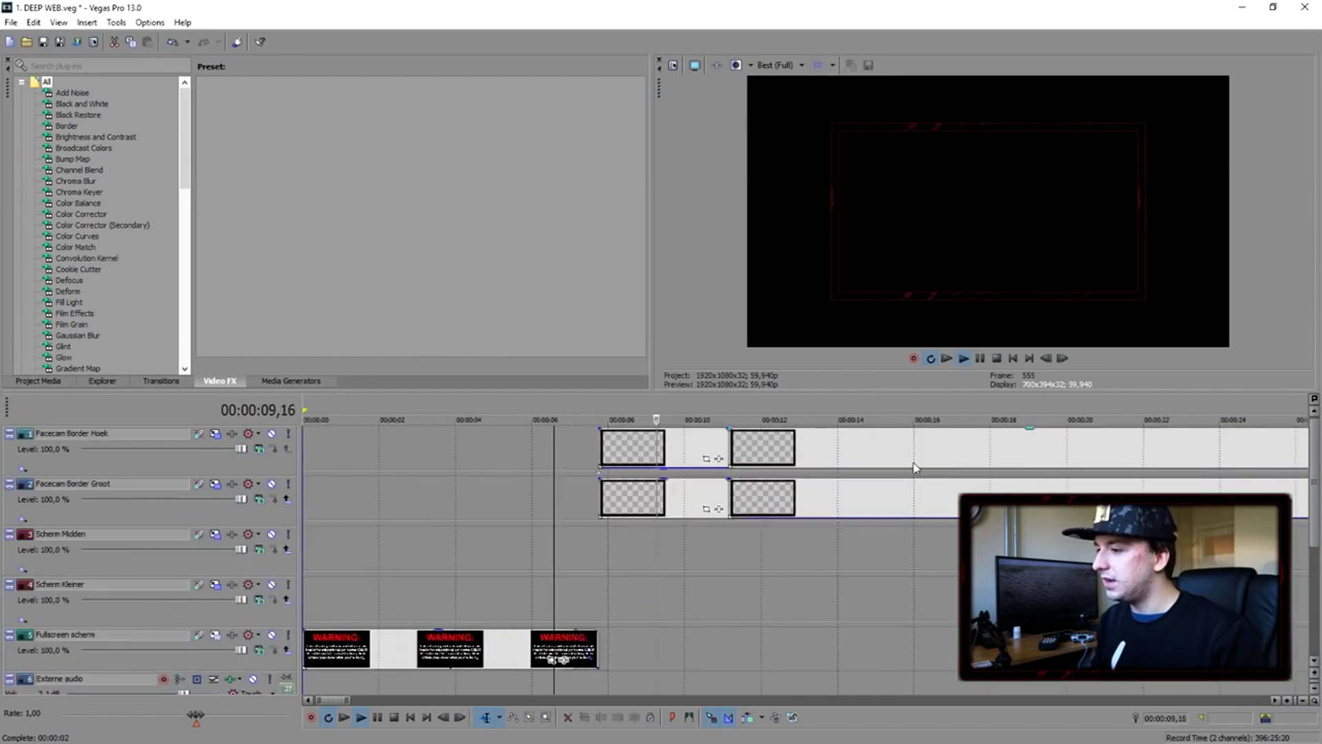
scroll(914, 463, "up", 2)
- Stop playback and mark free spots for footage on the empty screen tracks, at 00:00:22,46, 00:00:10,19 and 00:00:17,12
left_click(724, 412)
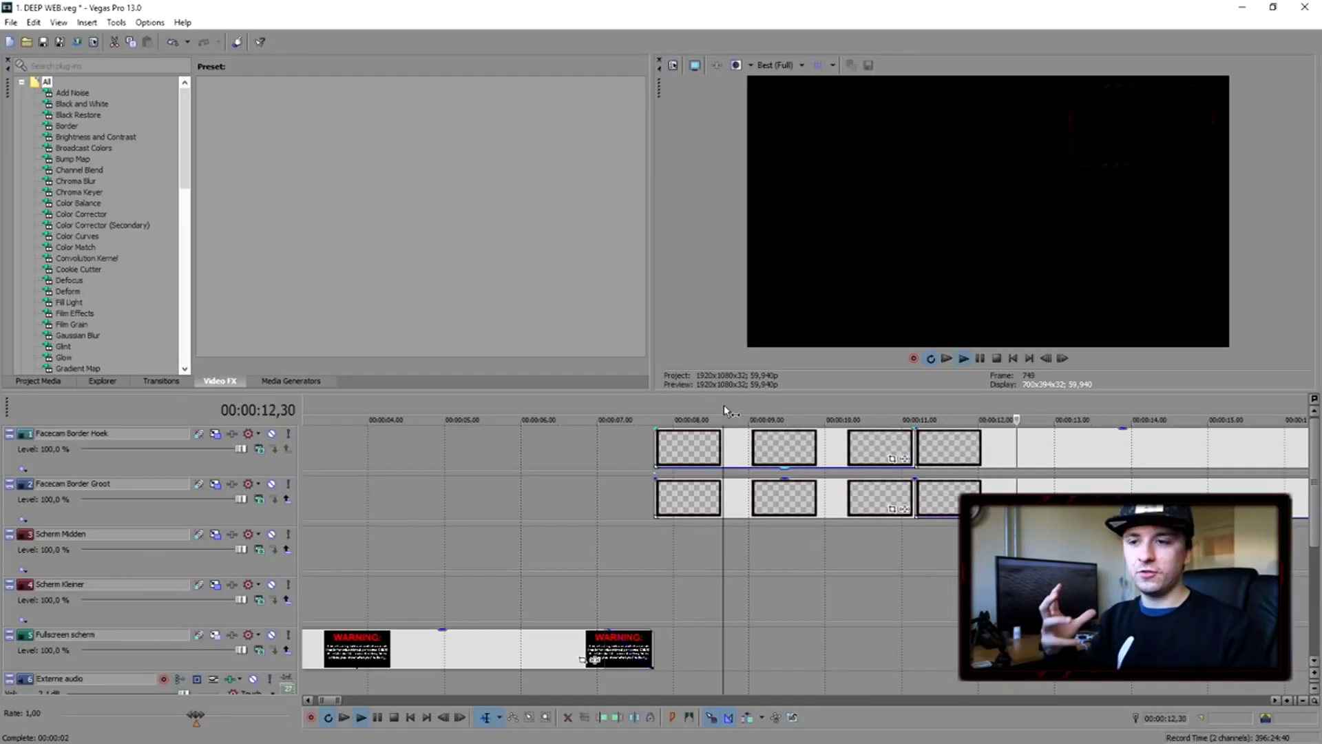
scroll(886, 495, "down", 5)
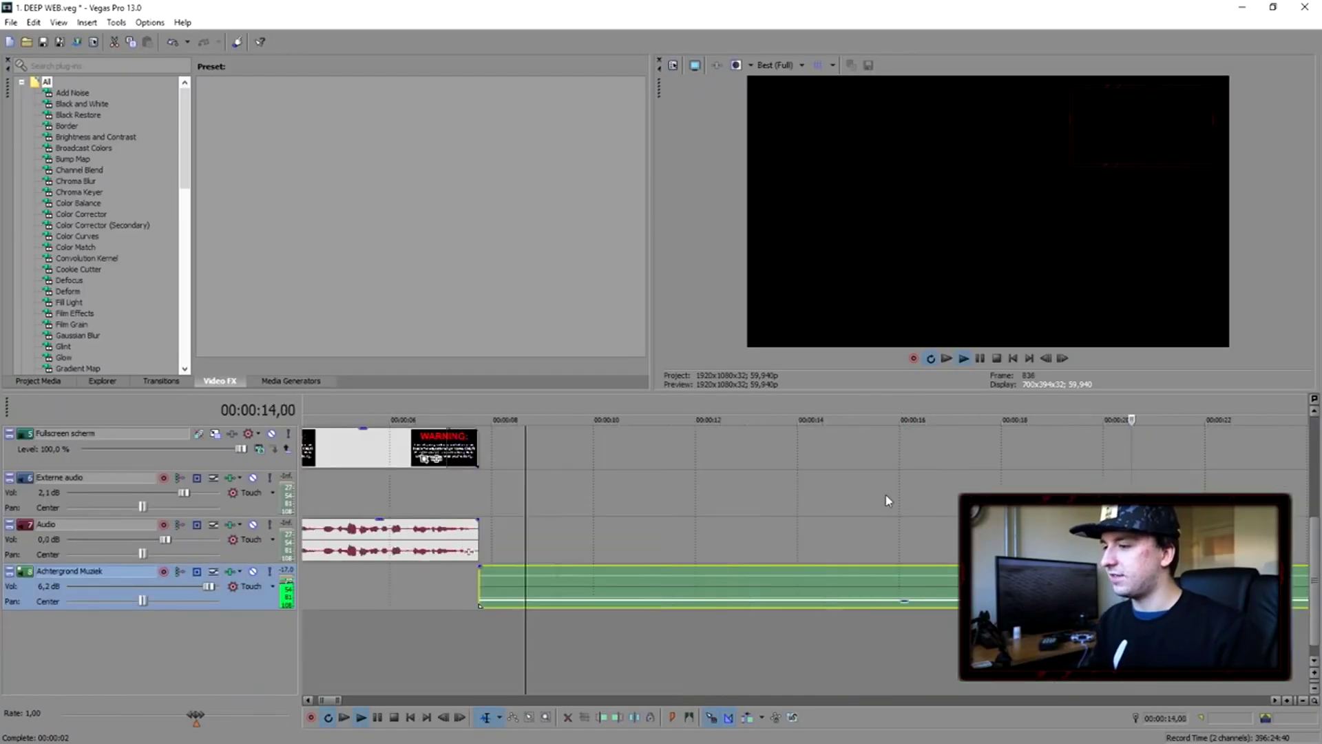
left_click(738, 459)
key("space")
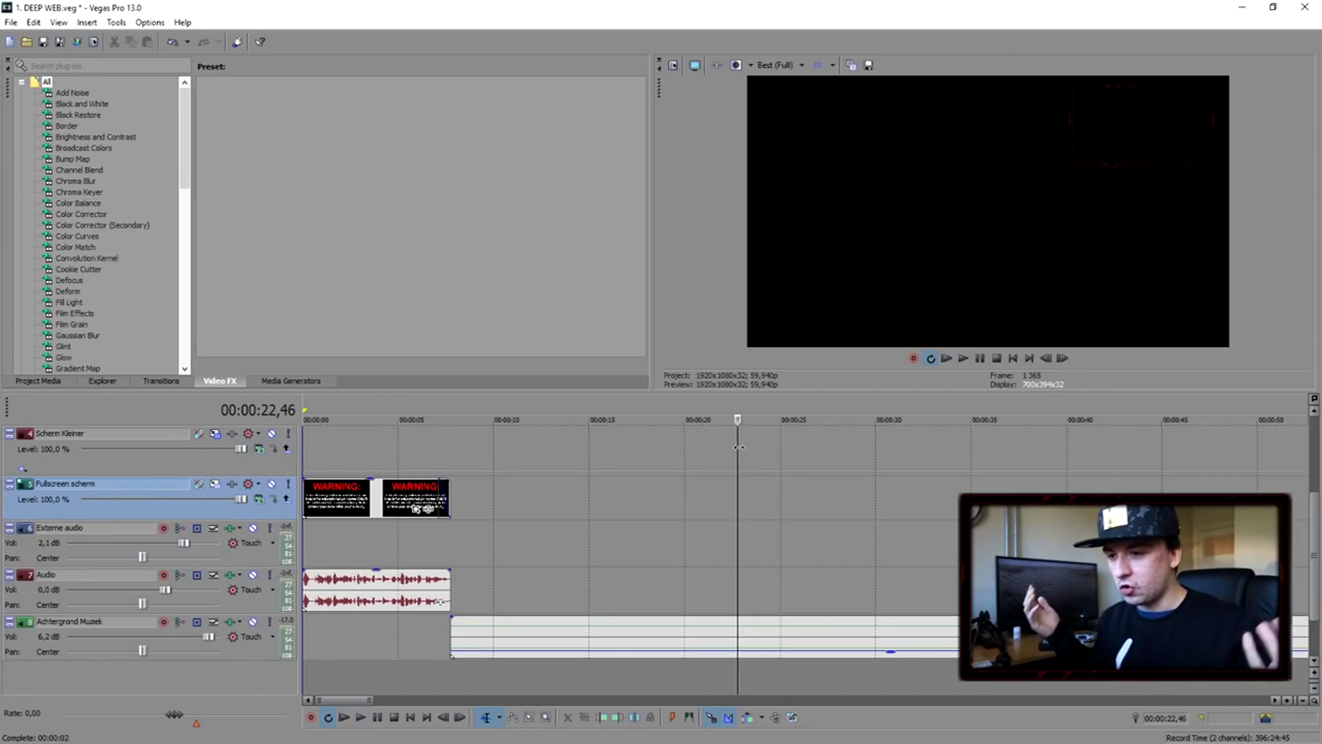
left_click(457, 510)
left_click(500, 505)
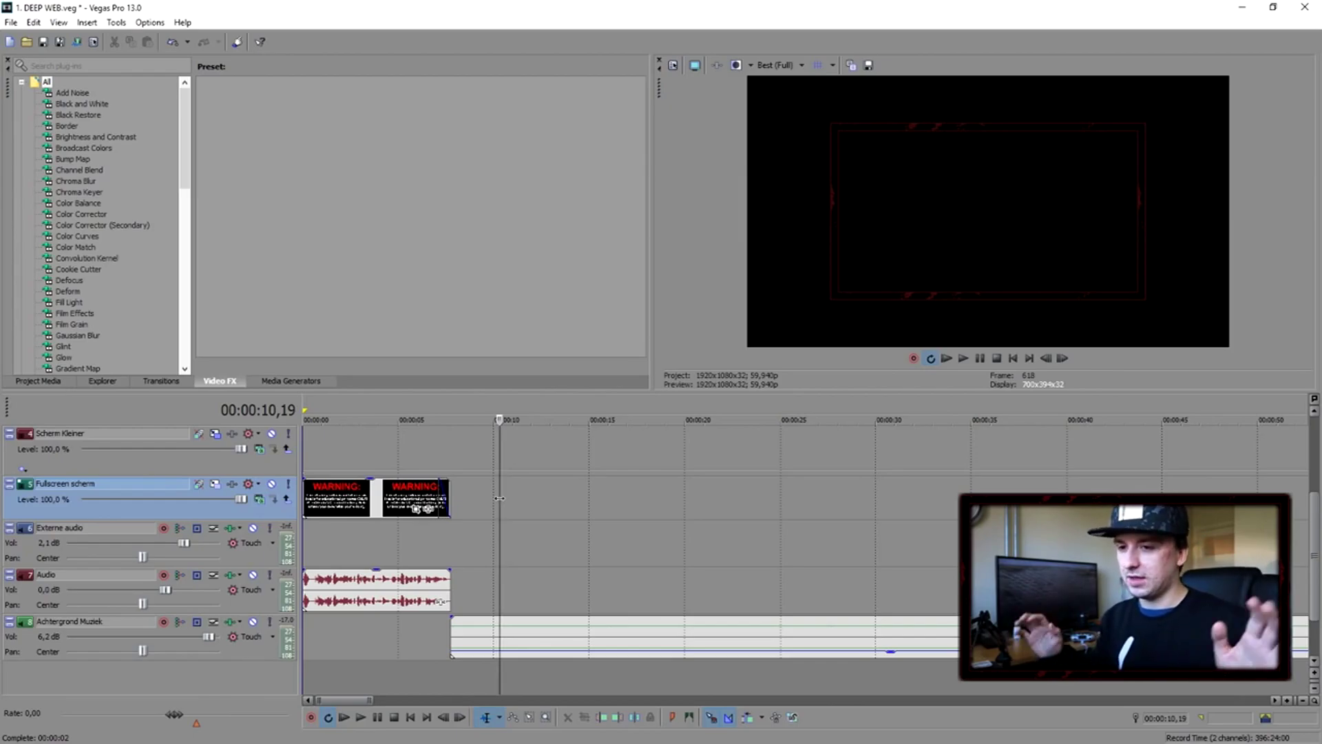
left_click(631, 469)
scroll(510, 451, "down", 2)
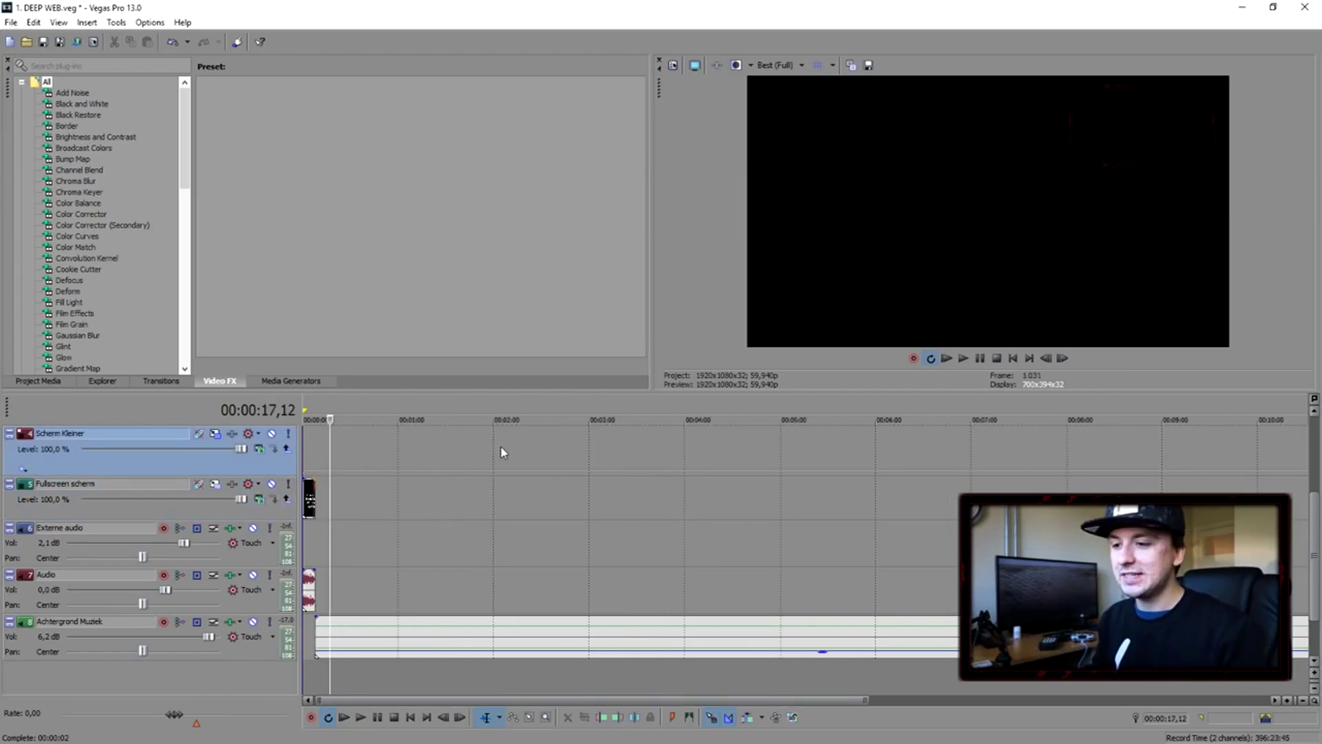
- Examine the full length of the facecam border clips and scrub to 00:07:38,27
scroll(541, 458, "up", 3)
scroll(551, 460, "down", 6)
scroll(493, 472, "down", 4)
scroll(482, 470, "up", 4)
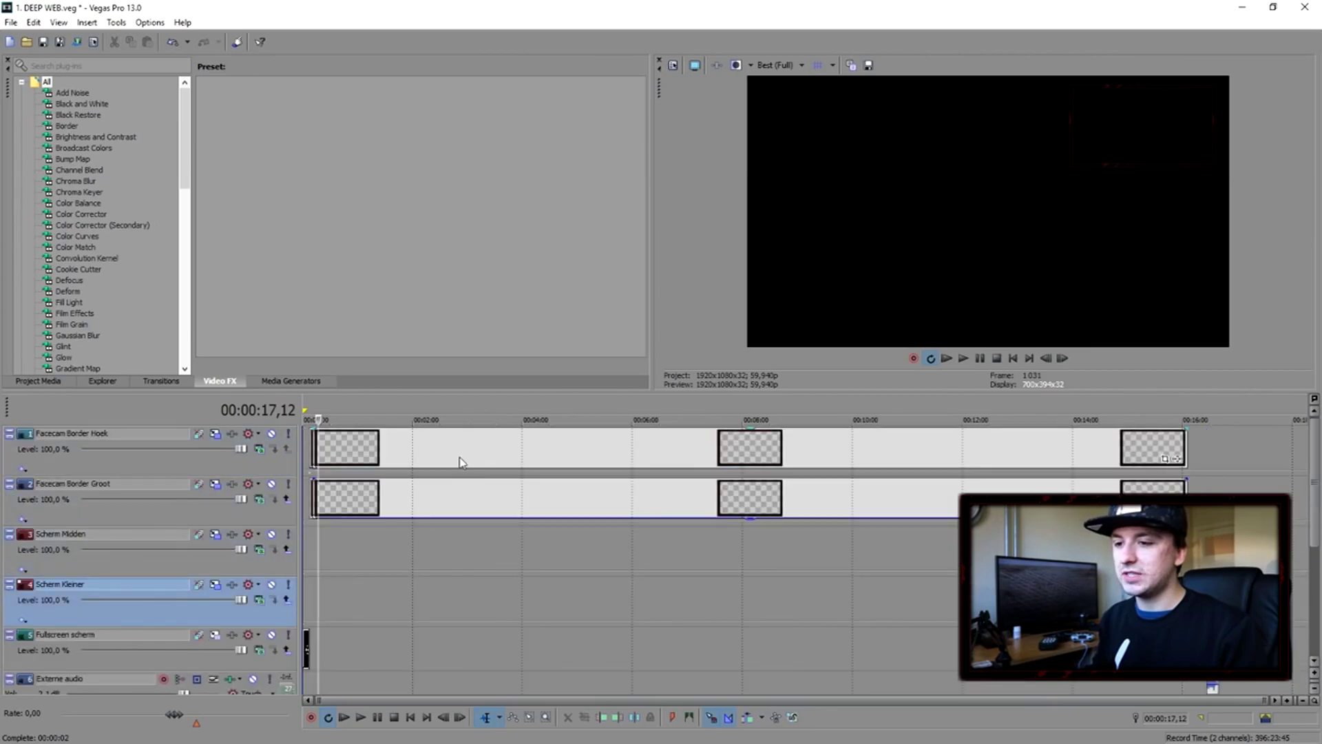
left_click_drag(471, 418, 723, 418)
scroll(467, 502, "up", 3)
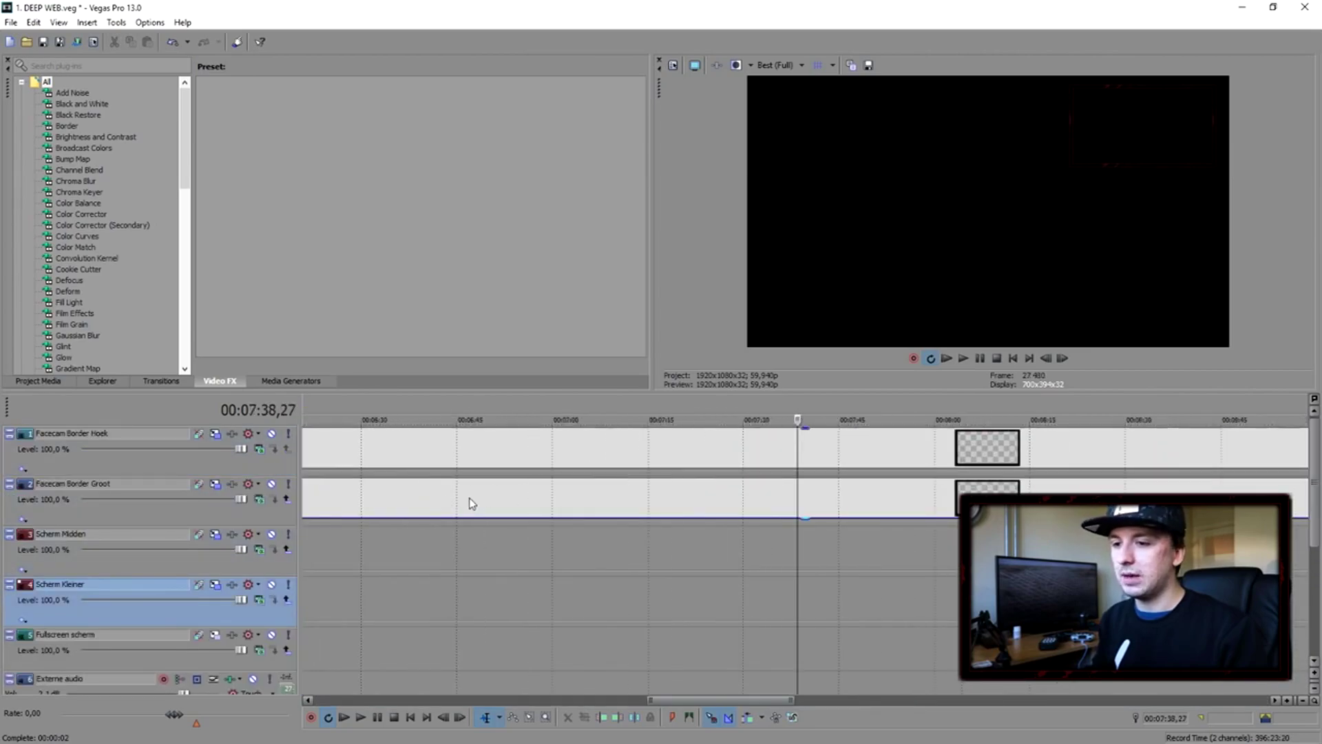
scroll(468, 499, "down", 3)
- Close the DEEP WEB project without saving and open 3. Sony Vegas.veg with Vegas Pro
key("alt+F4")
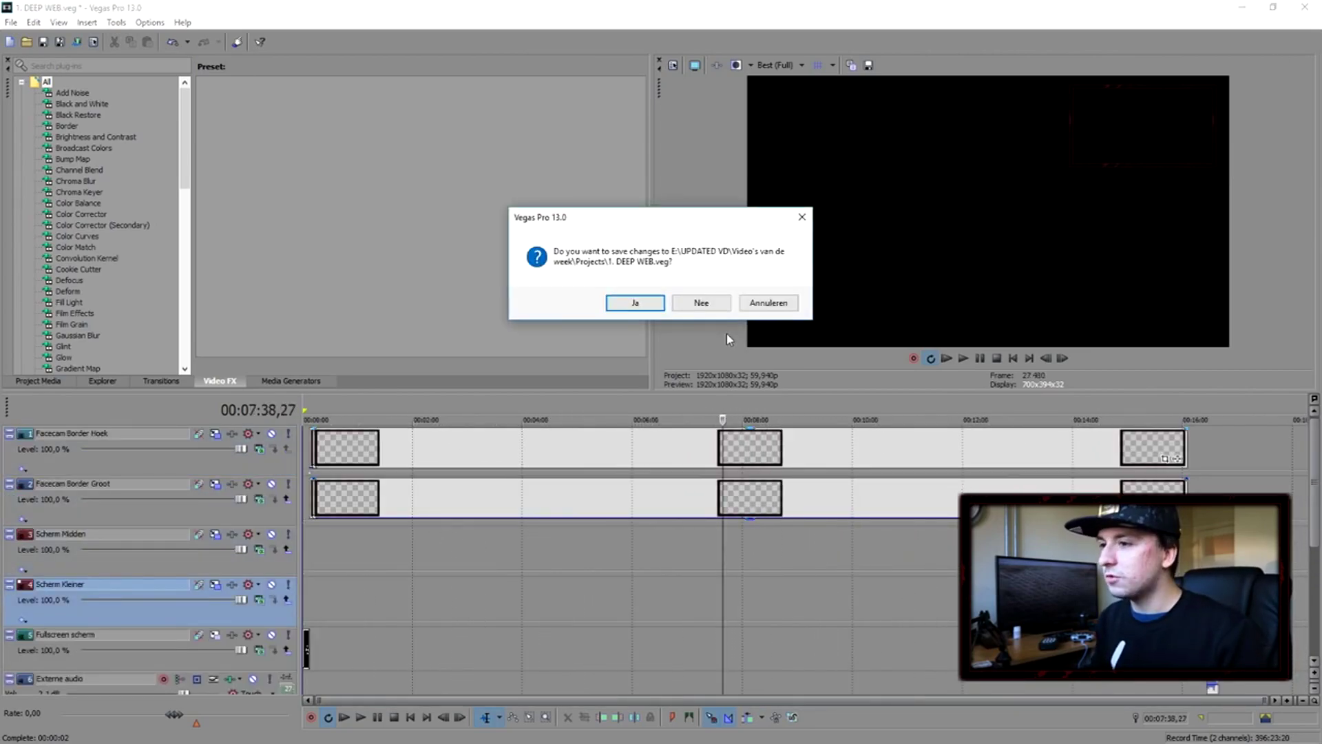
left_click(700, 303)
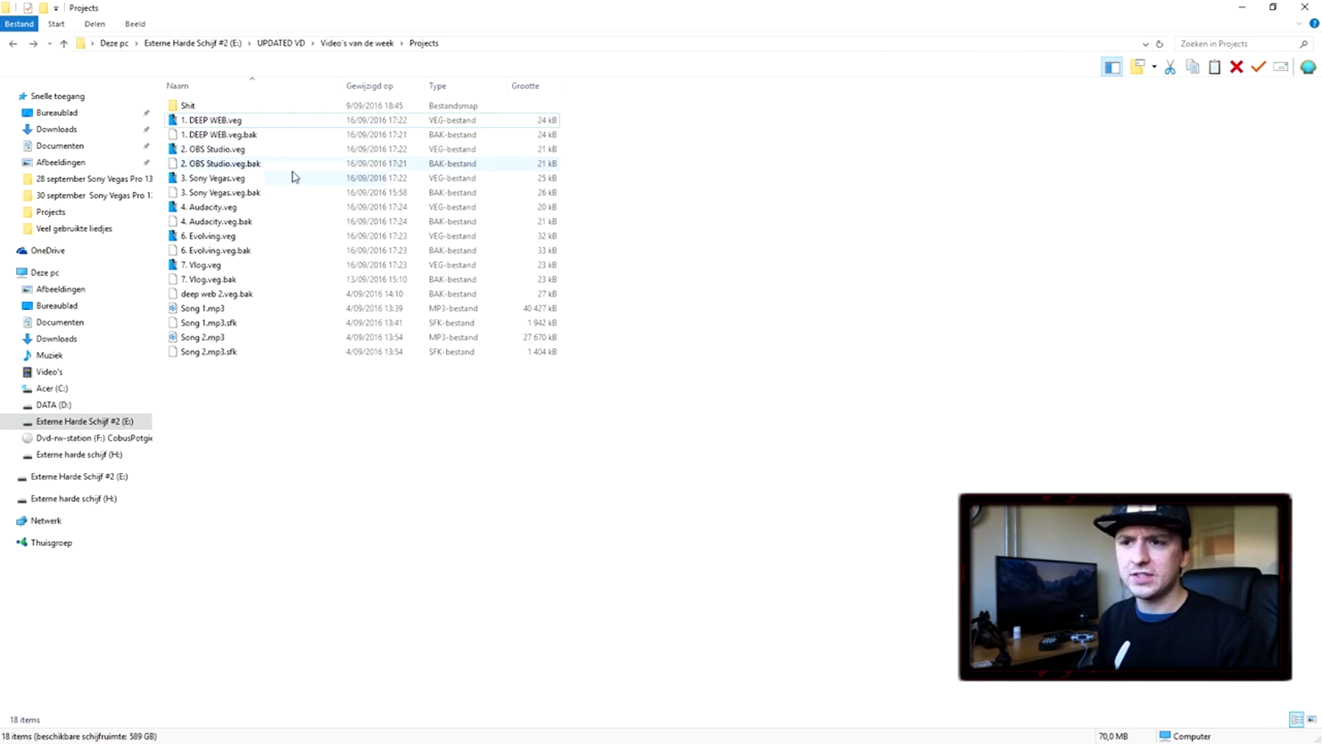
right_click(251, 180)
right_click(230, 177)
mouse_move(336, 221)
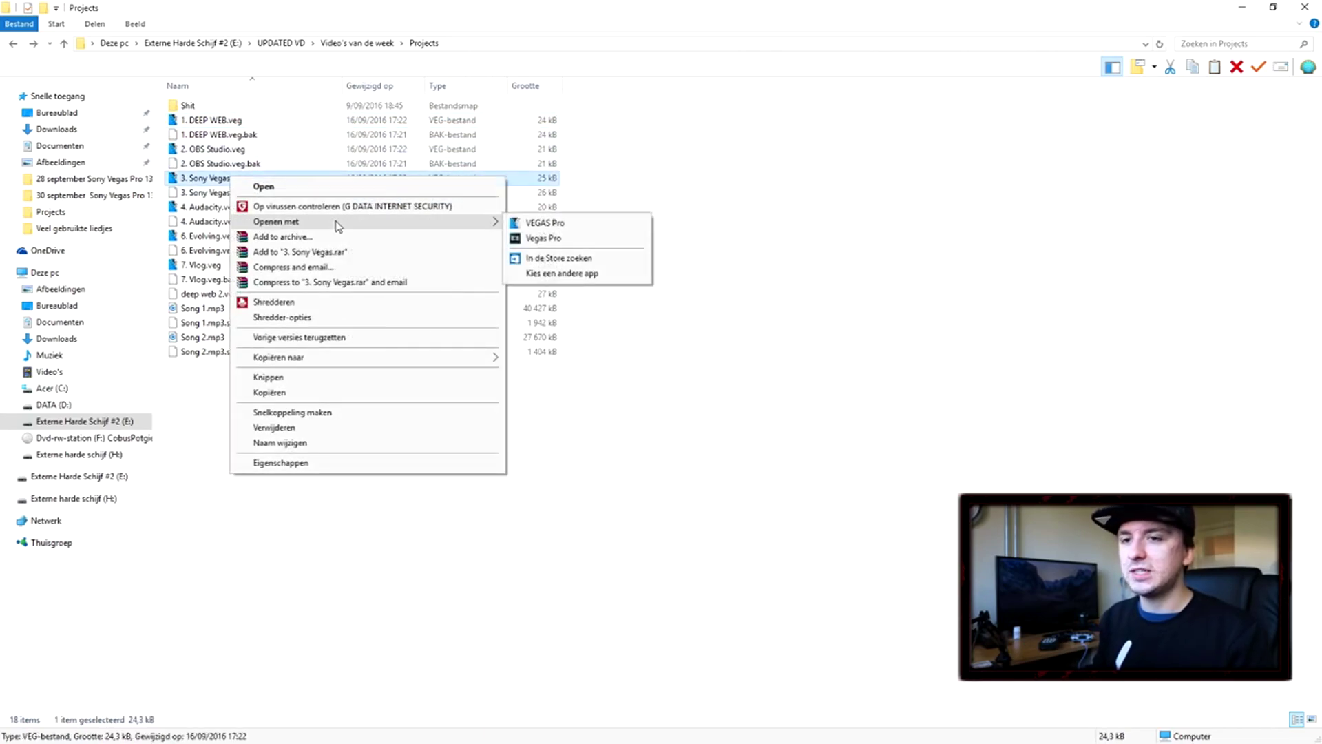
left_click(573, 239)
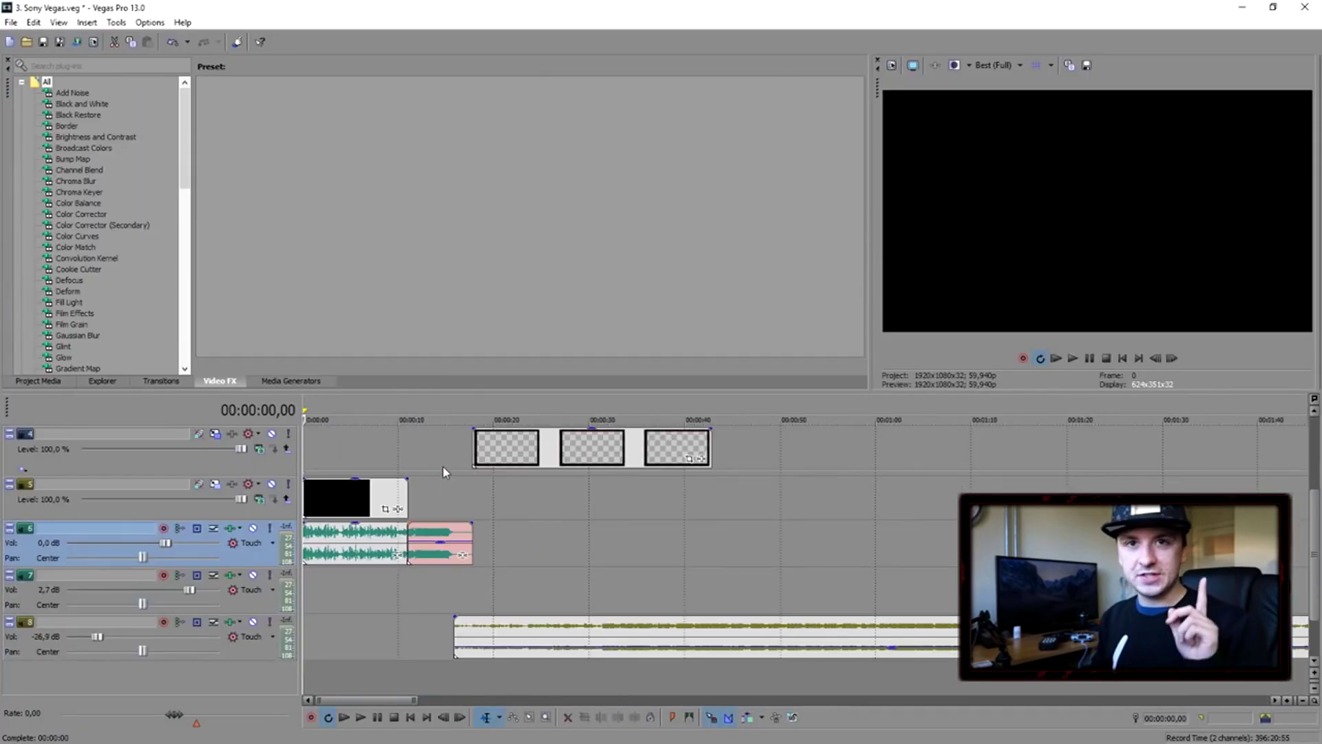
- Play the intro of the Sony Vegas project from the start and stop playback after the webcam clip appears
scroll(455, 480, "up", 5)
scroll(489, 455, "down", 3)
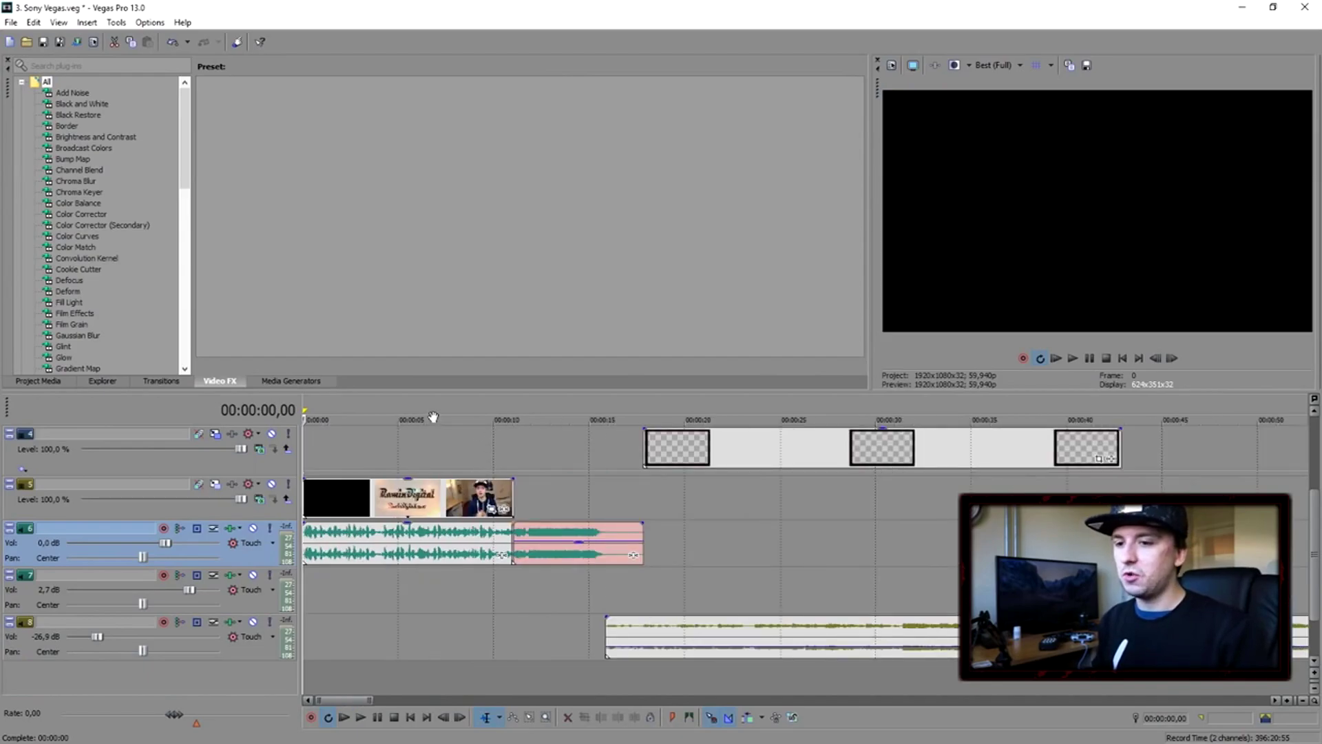
scroll(496, 425, "up", 1)
key("space")
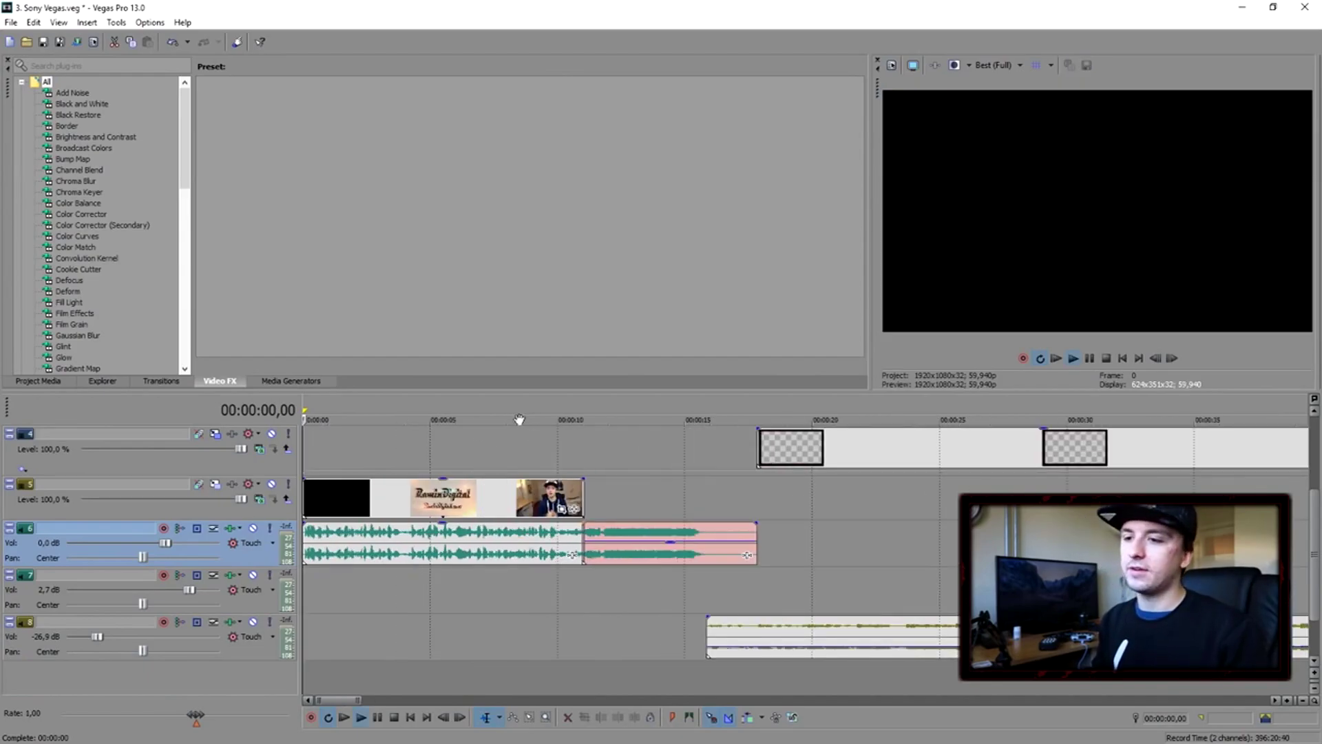
scroll(417, 420, "up", 1)
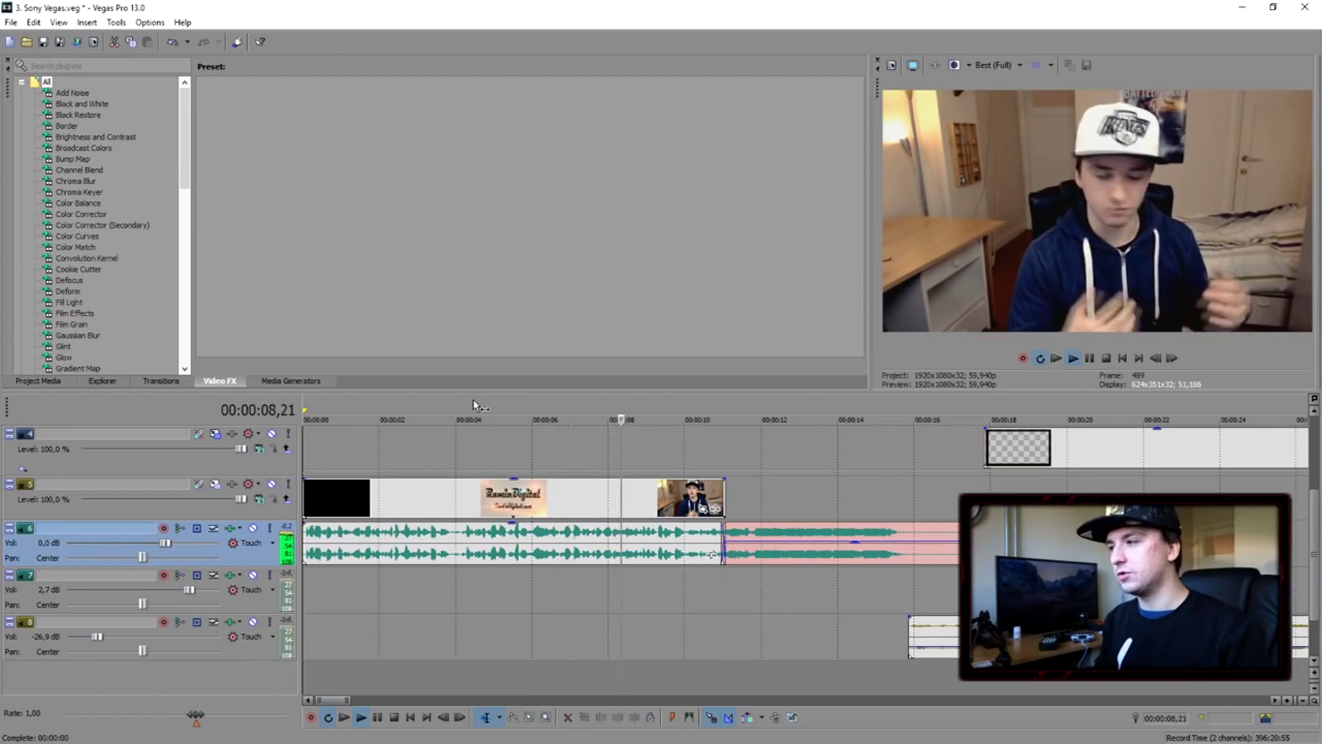
key("space")
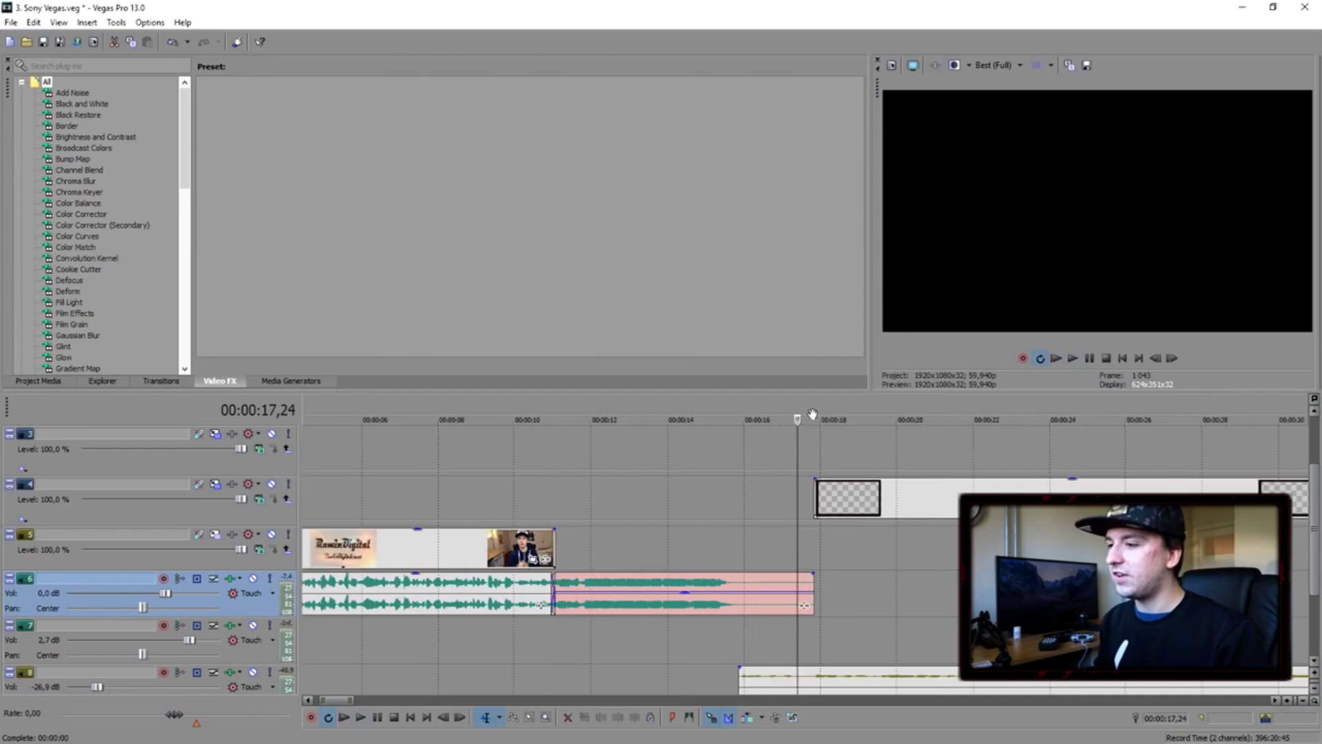
- Place the playhead at 00:00:19,53 and examine the facecam border and background music clips after the intro
left_click(891, 413)
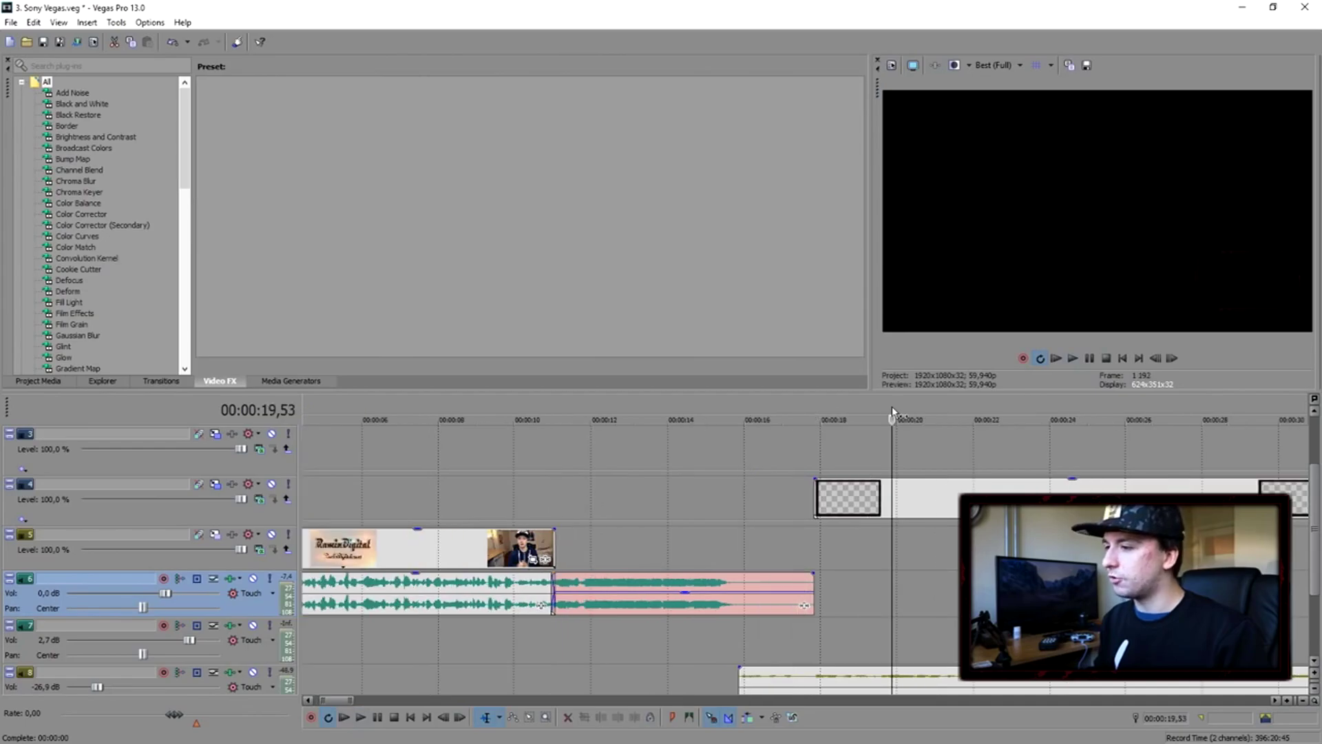
scroll(891, 413, "down", 3)
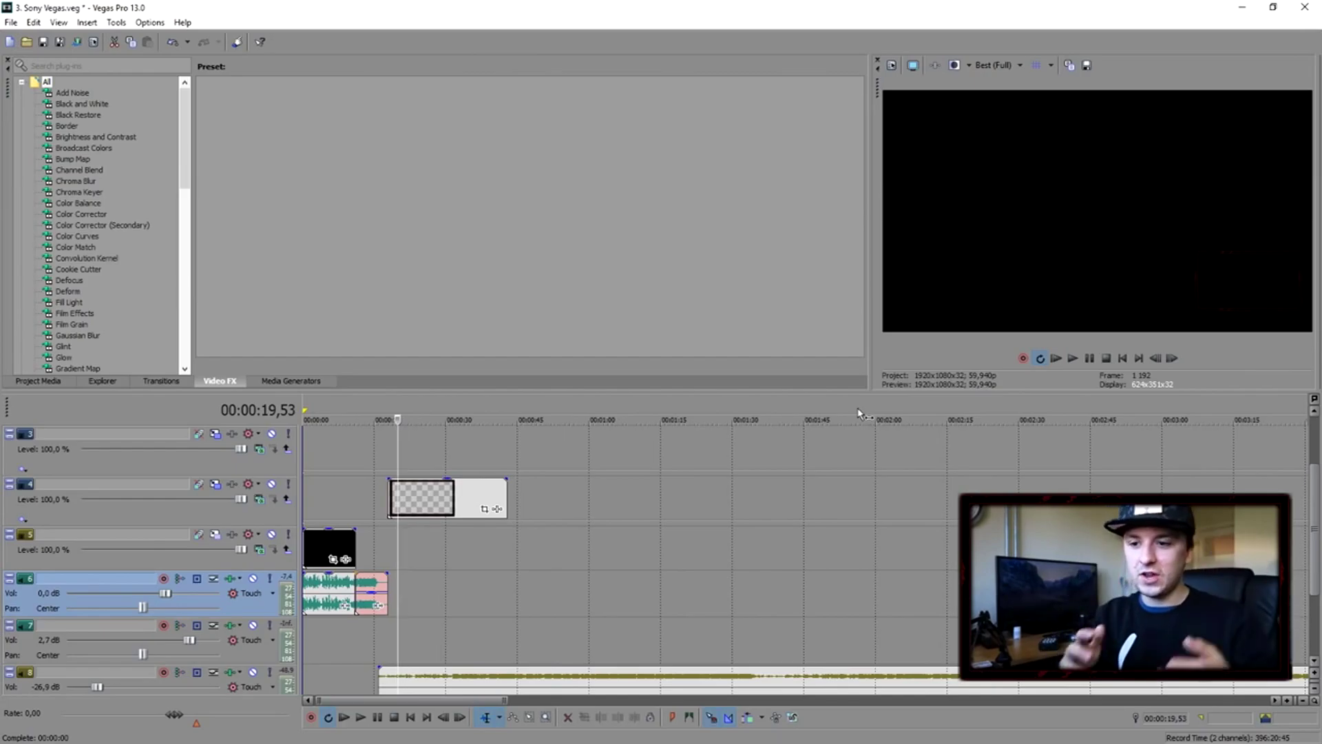
scroll(804, 415, "down", 1)
scroll(804, 416, "down", 1)
scroll(803, 415, "up", 1)
scroll(806, 415, "up", 2)
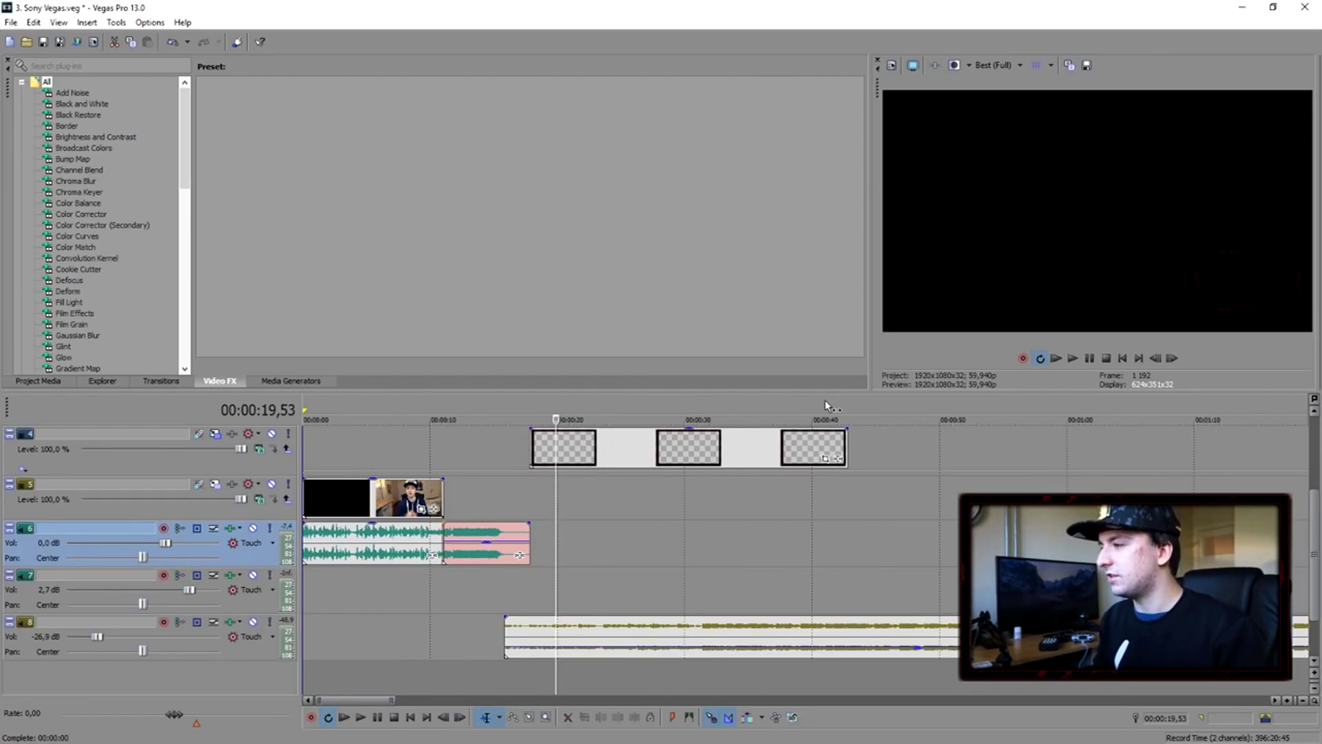
scroll(778, 422, "up", 1)
- Mark free footage spots beneath the facecam border clip at 00:00:23,51, 00:00:27,37 and 00:00:29,16
left_click(744, 437)
scroll(743, 436, "down", 2)
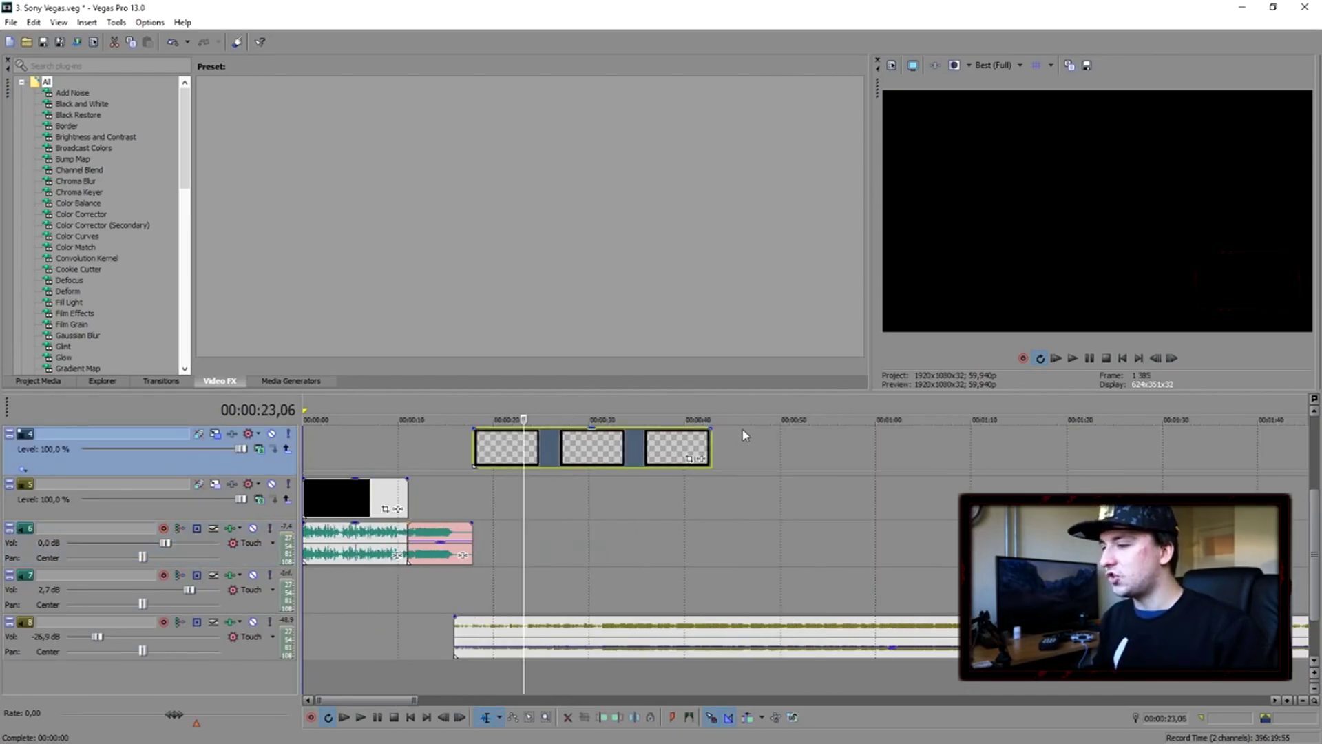
left_click(530, 494)
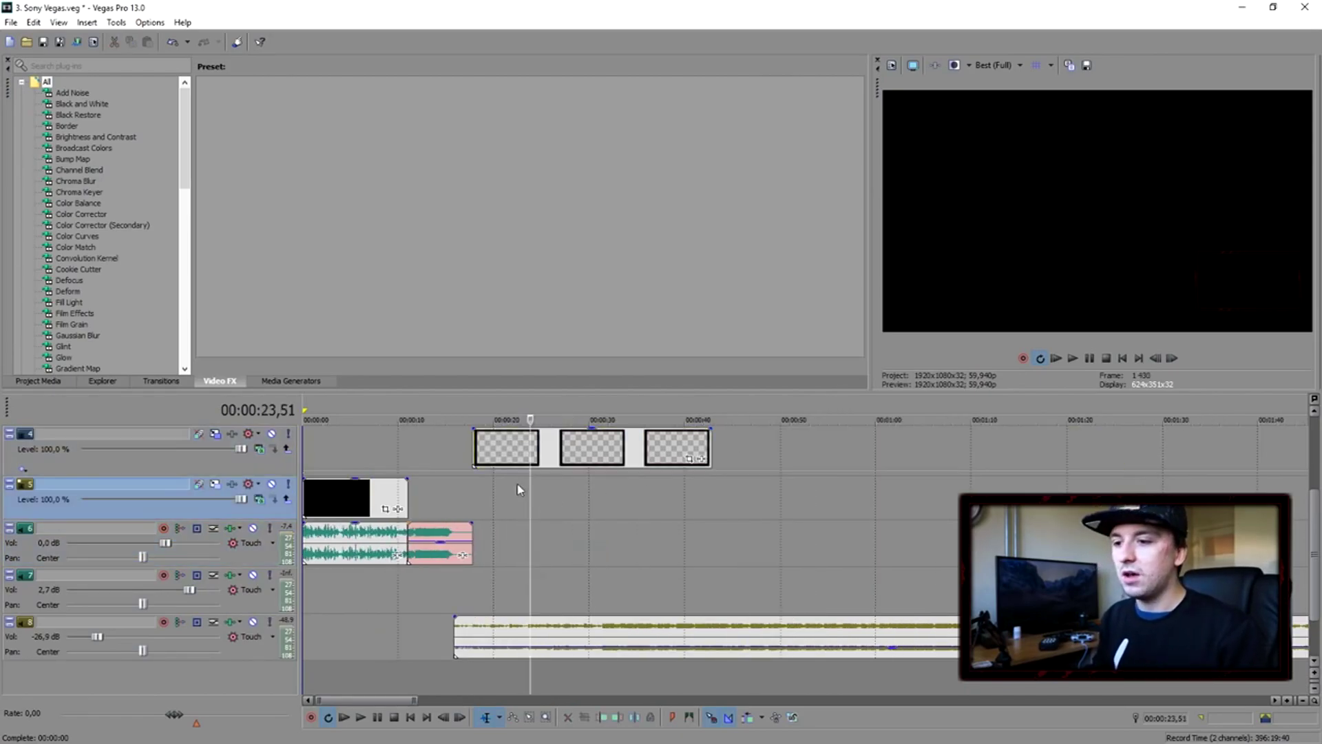
left_click(567, 499)
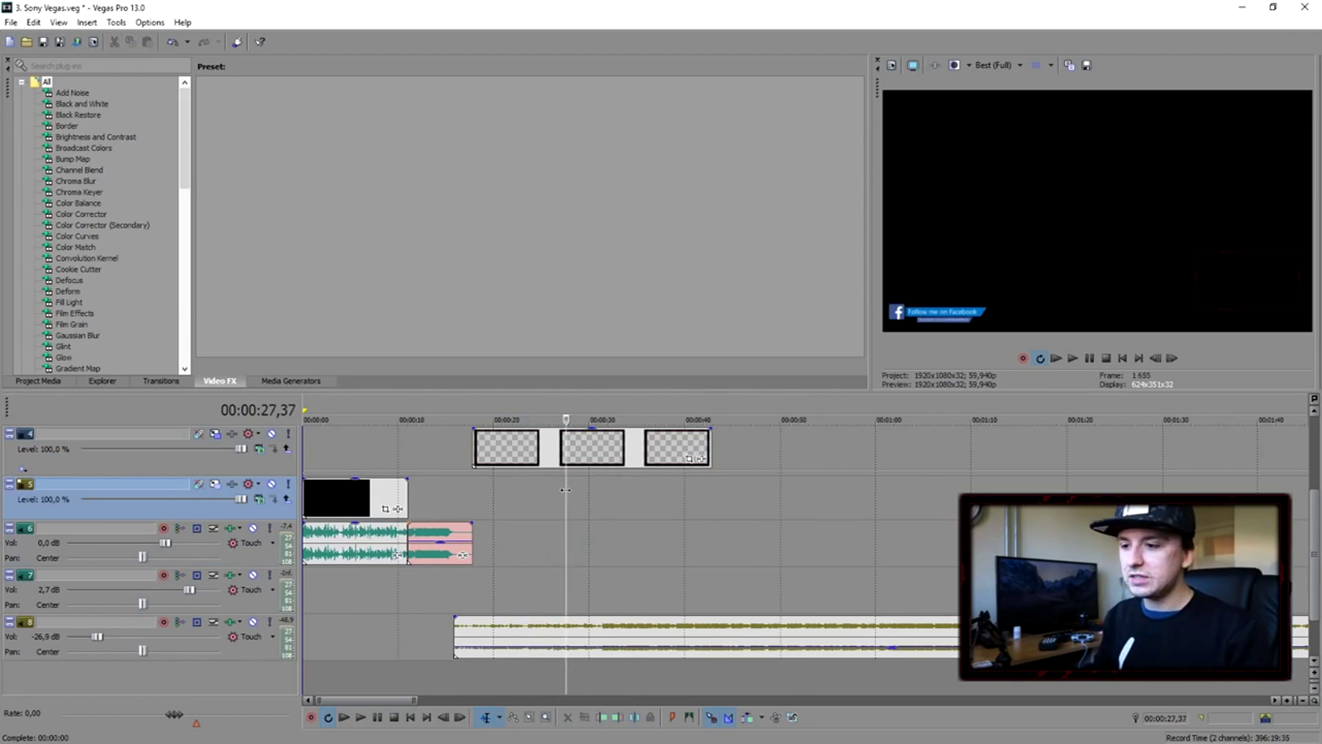
left_click(582, 495)
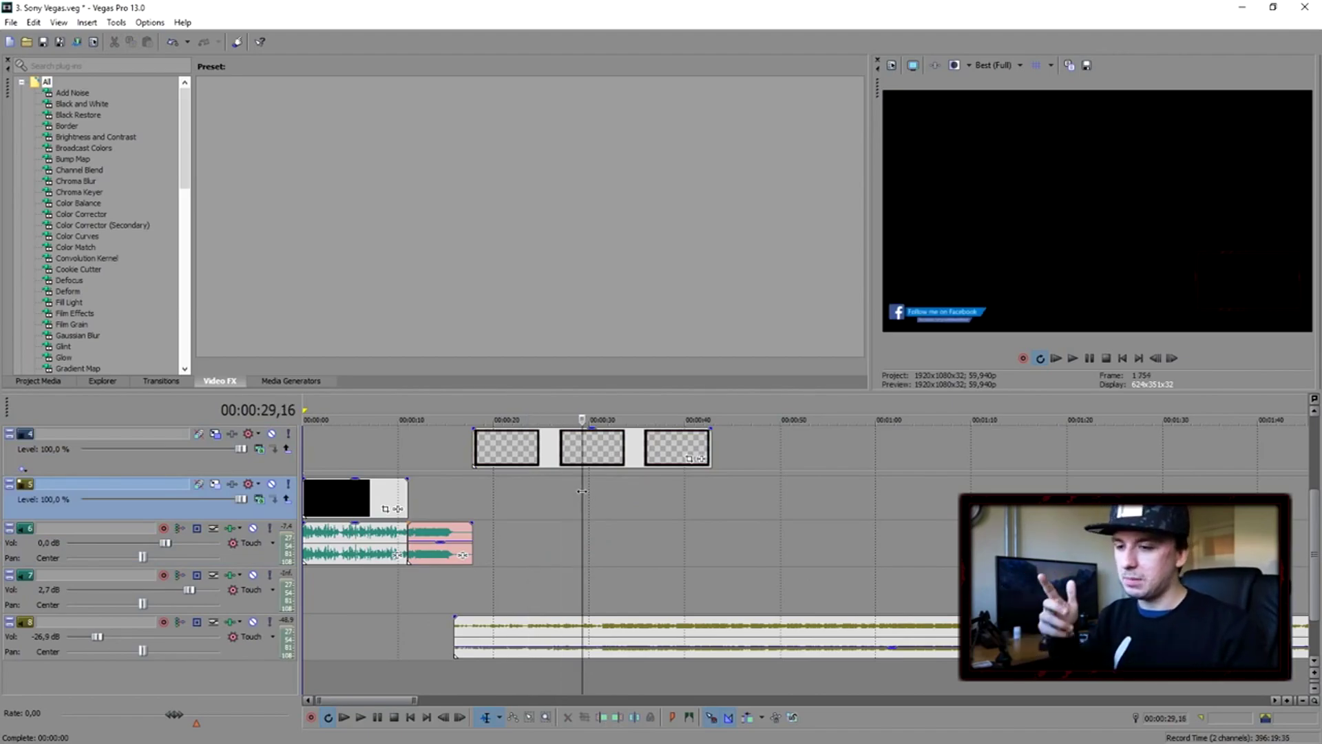
- Scrub through the empty main section to 00:05:50,59, 00:15:03,23 and 00:15:56,44, just before the closing clip
scroll(602, 468, "down", 10)
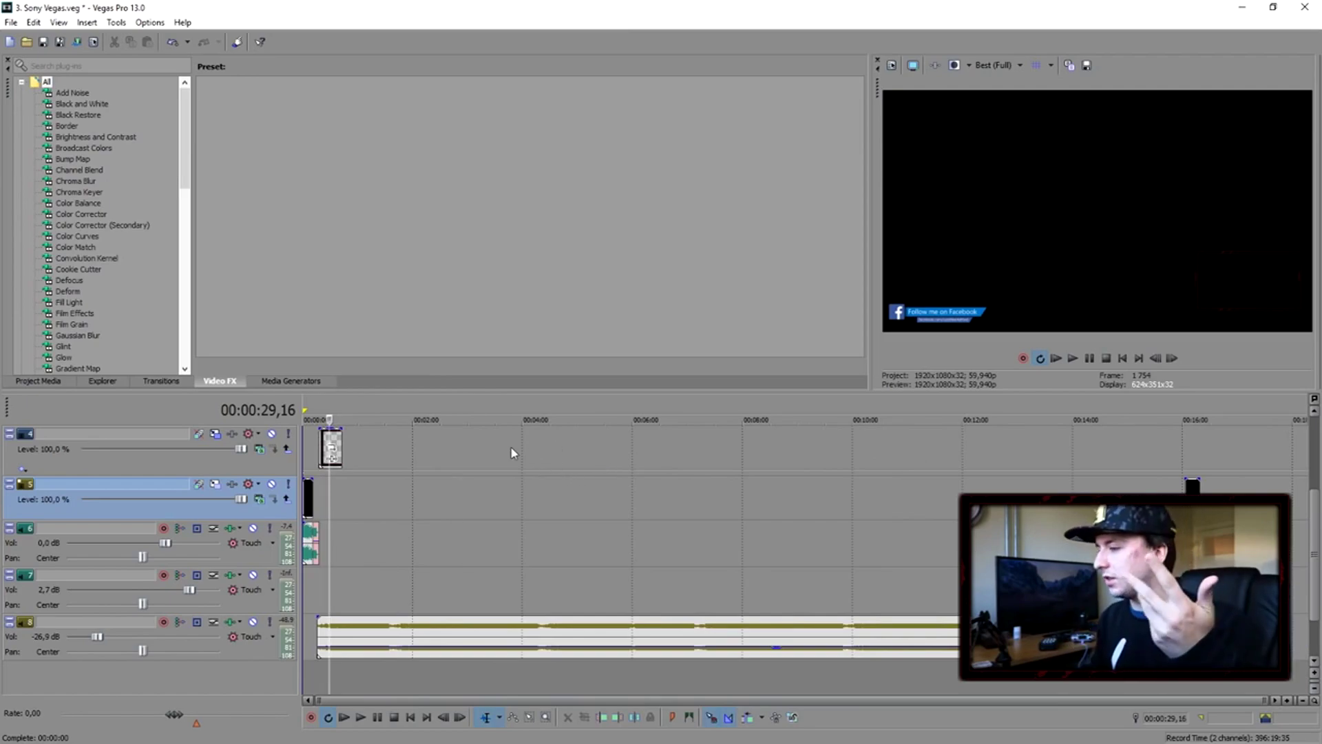
left_click(543, 452)
left_click(624, 453)
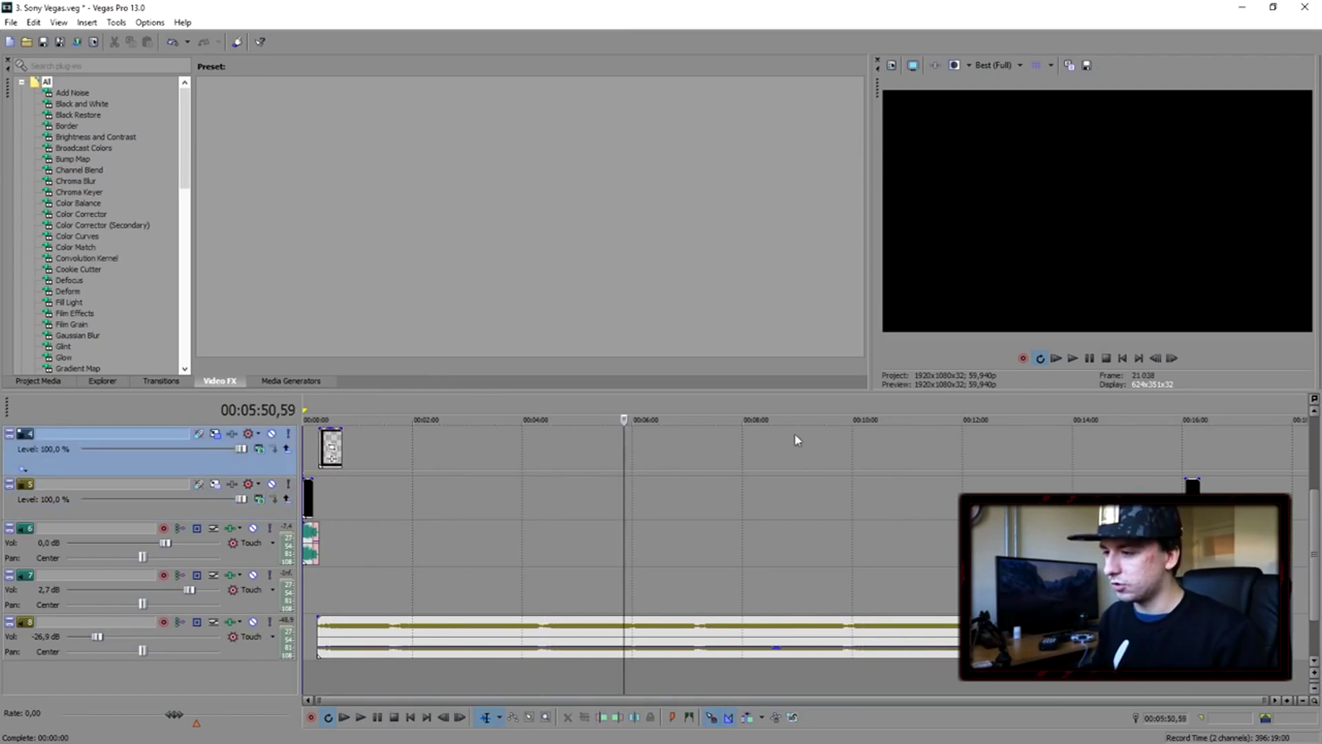
left_click(1130, 455)
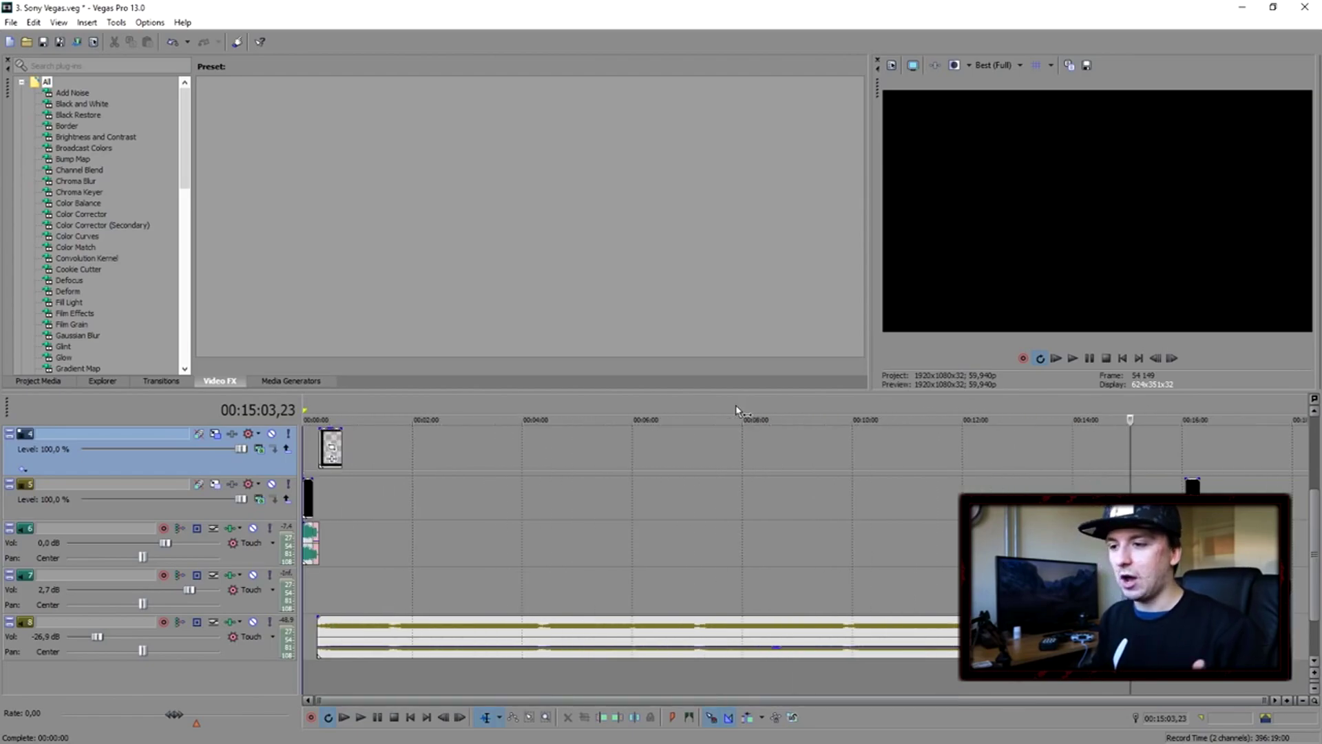
left_click(1179, 399)
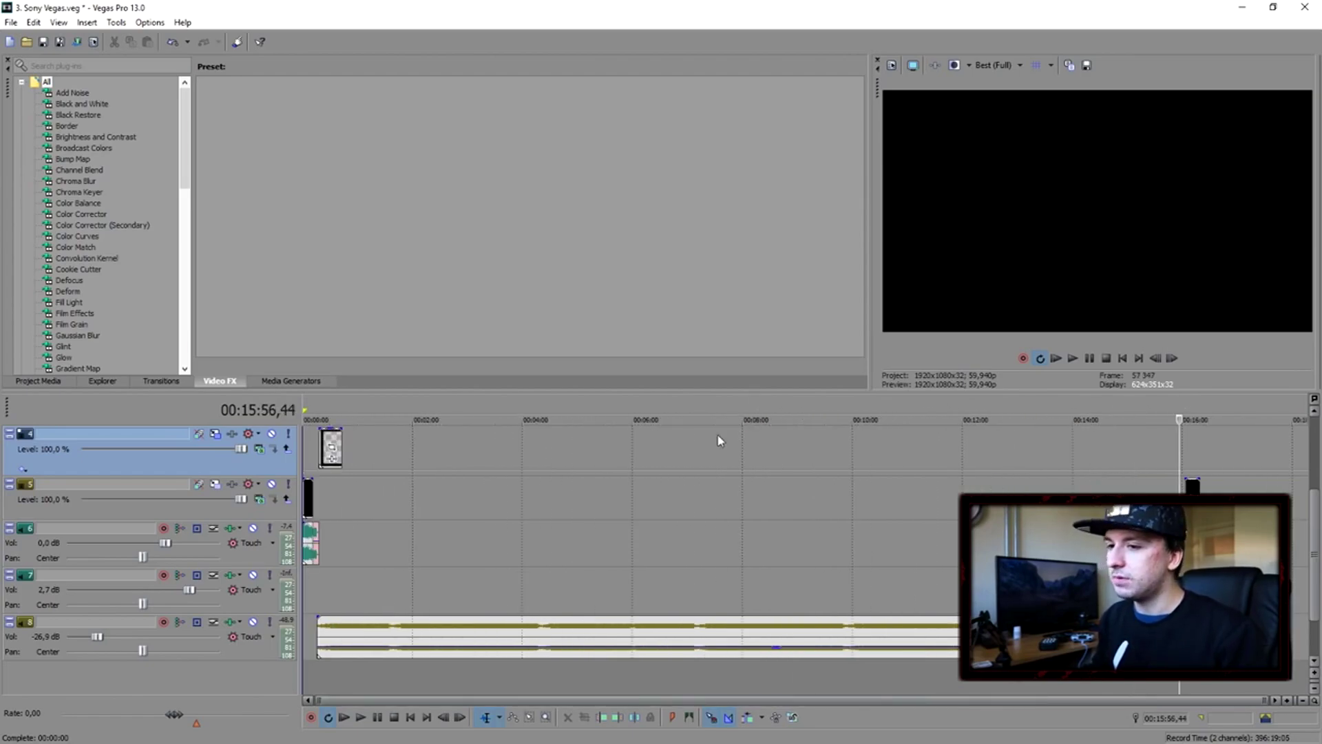
- Preview the social media banners on the Credits track from 00:00:26,00 through 00:00:42,51 to the clip's end
scroll(717, 443, "up", 3)
left_click(326, 409)
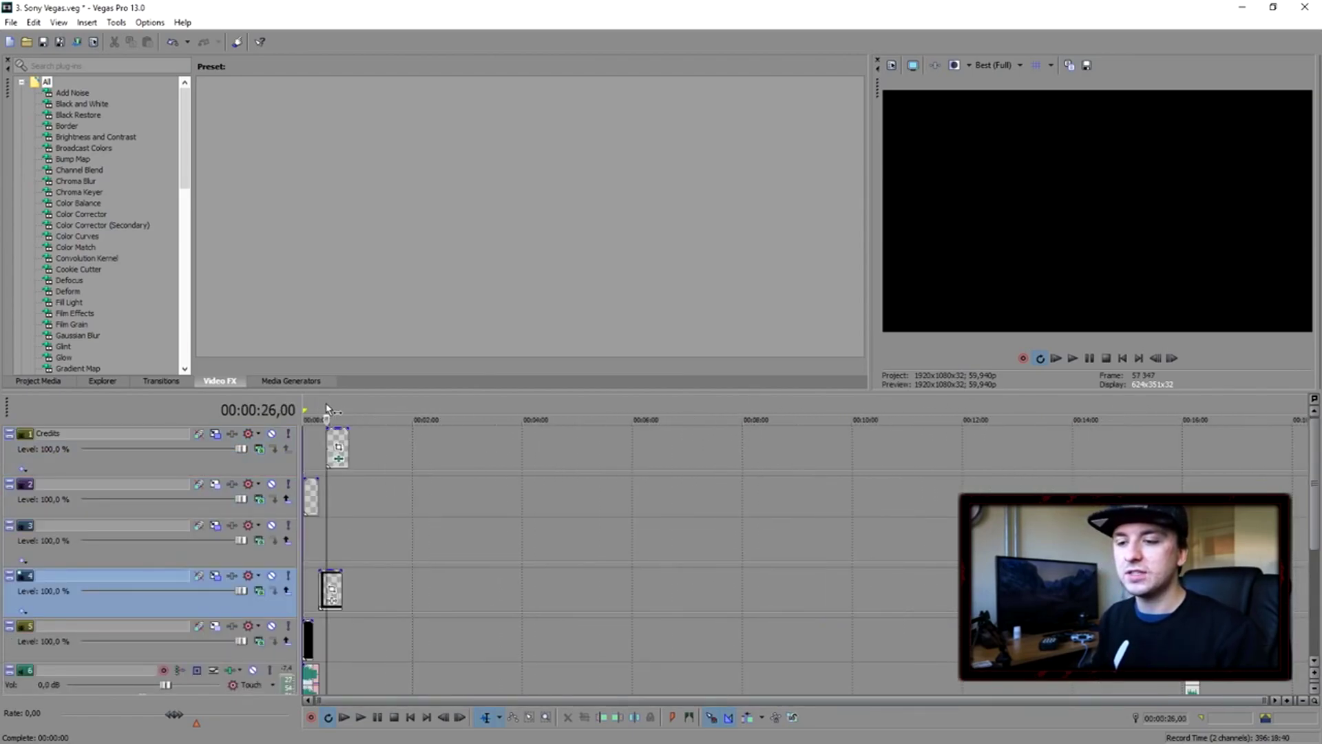
scroll(482, 440, "up", 5)
left_click(635, 401)
left_click(711, 402)
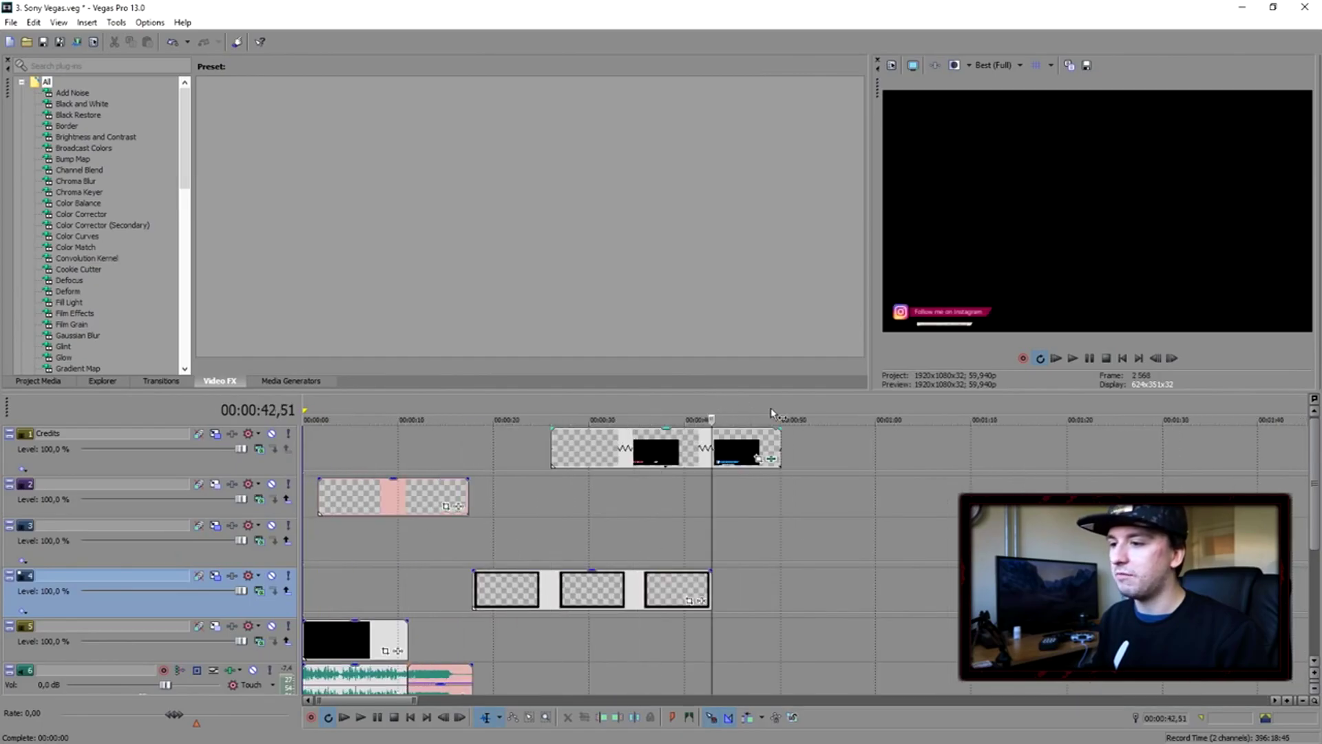
scroll(771, 407, "up", 3)
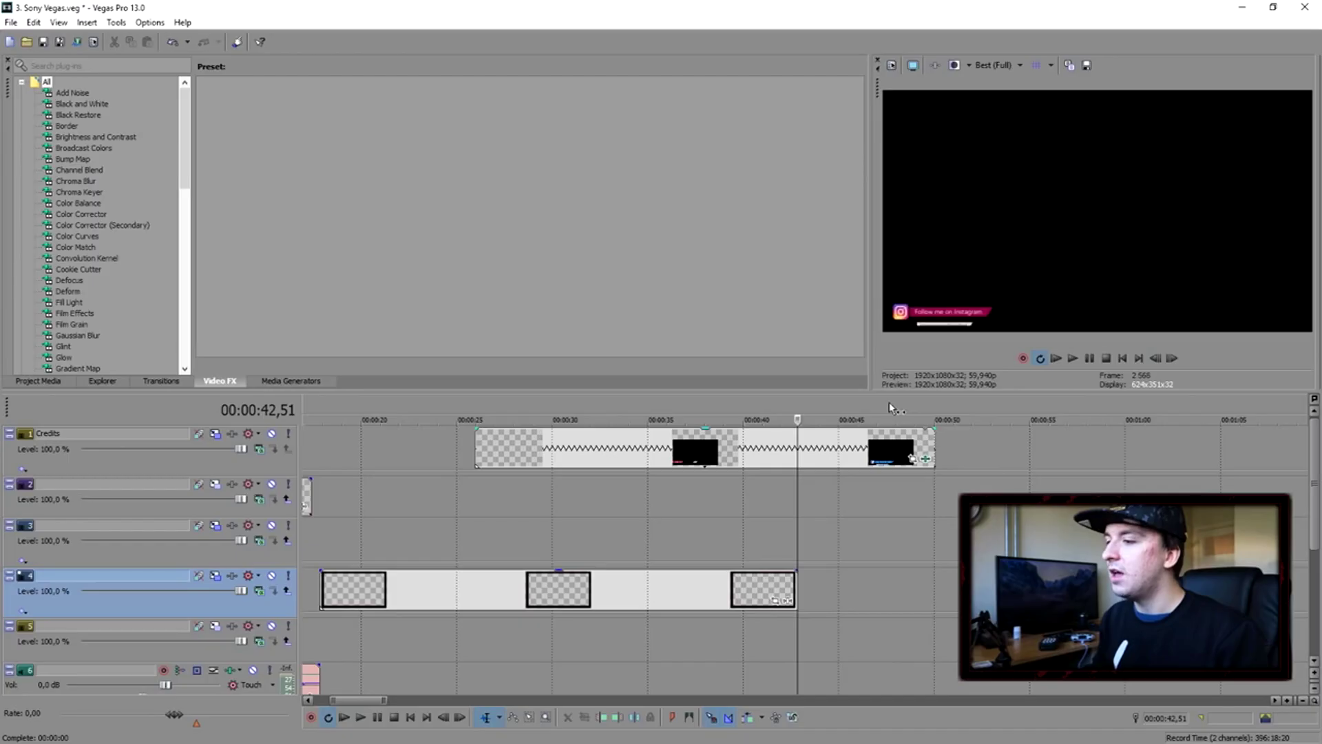
left_click(920, 402)
- Return to the project start, begin playback and skip to 00:00:08,24 to preview the cloud transition into the logo intro
scroll(936, 403, "down", 8)
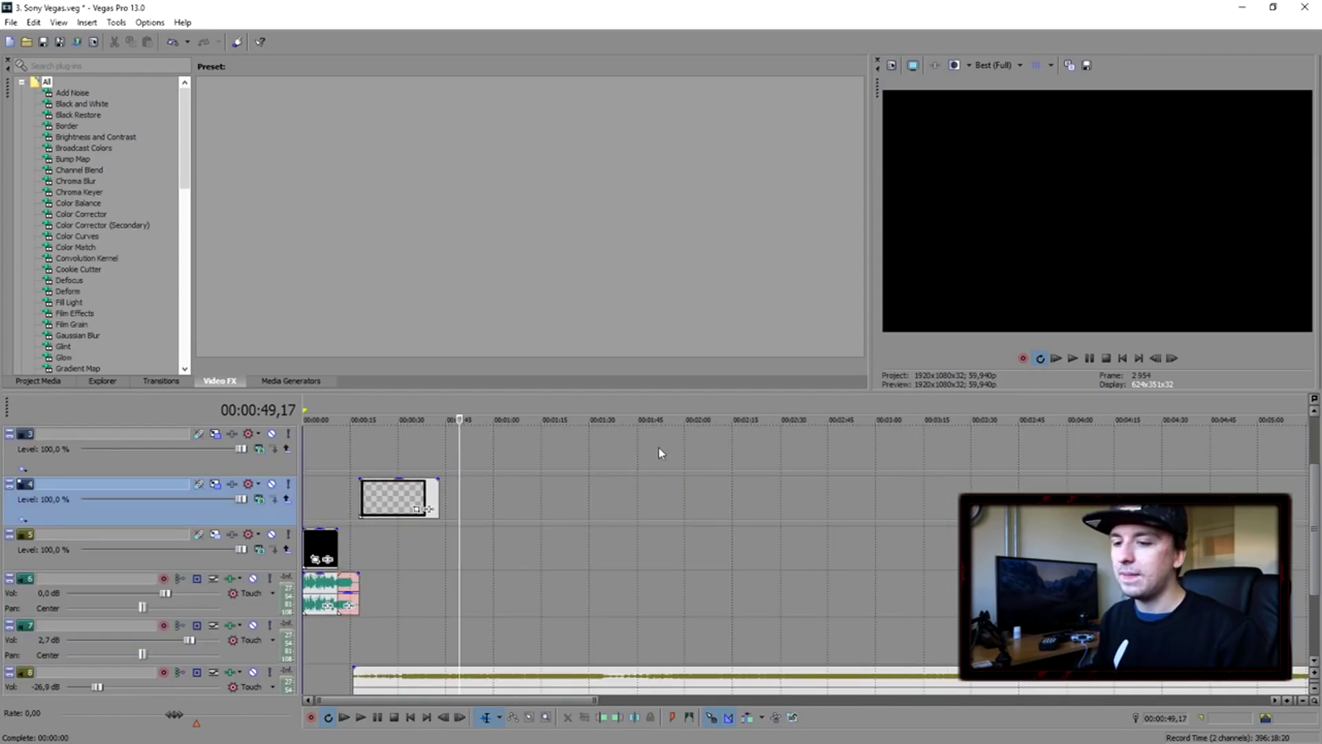
scroll(529, 460, "up", 2)
scroll(502, 517, "down", 3)
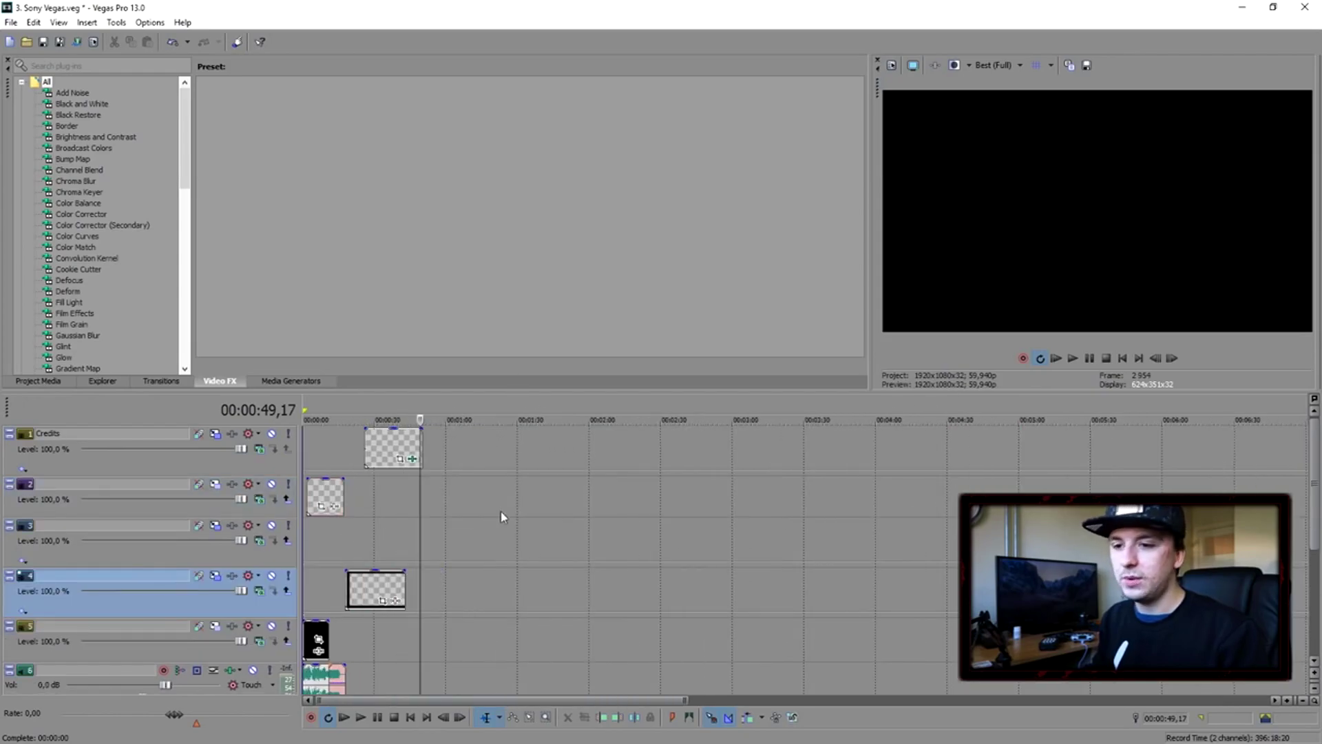
scroll(393, 534, "up", 4)
left_click(1126, 360)
scroll(584, 517, "up", 6)
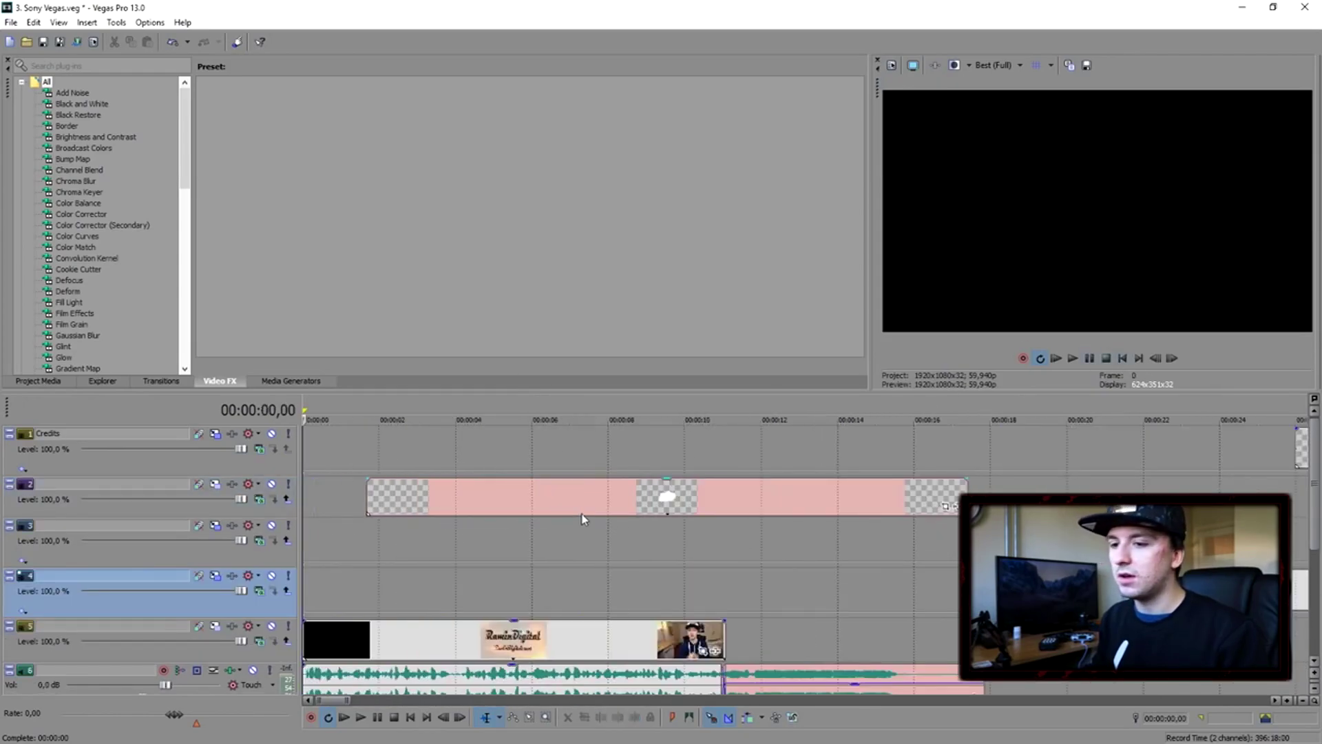
scroll(580, 511, "down", 3)
key("space")
scroll(589, 479, "up", 3)
left_click(625, 400)
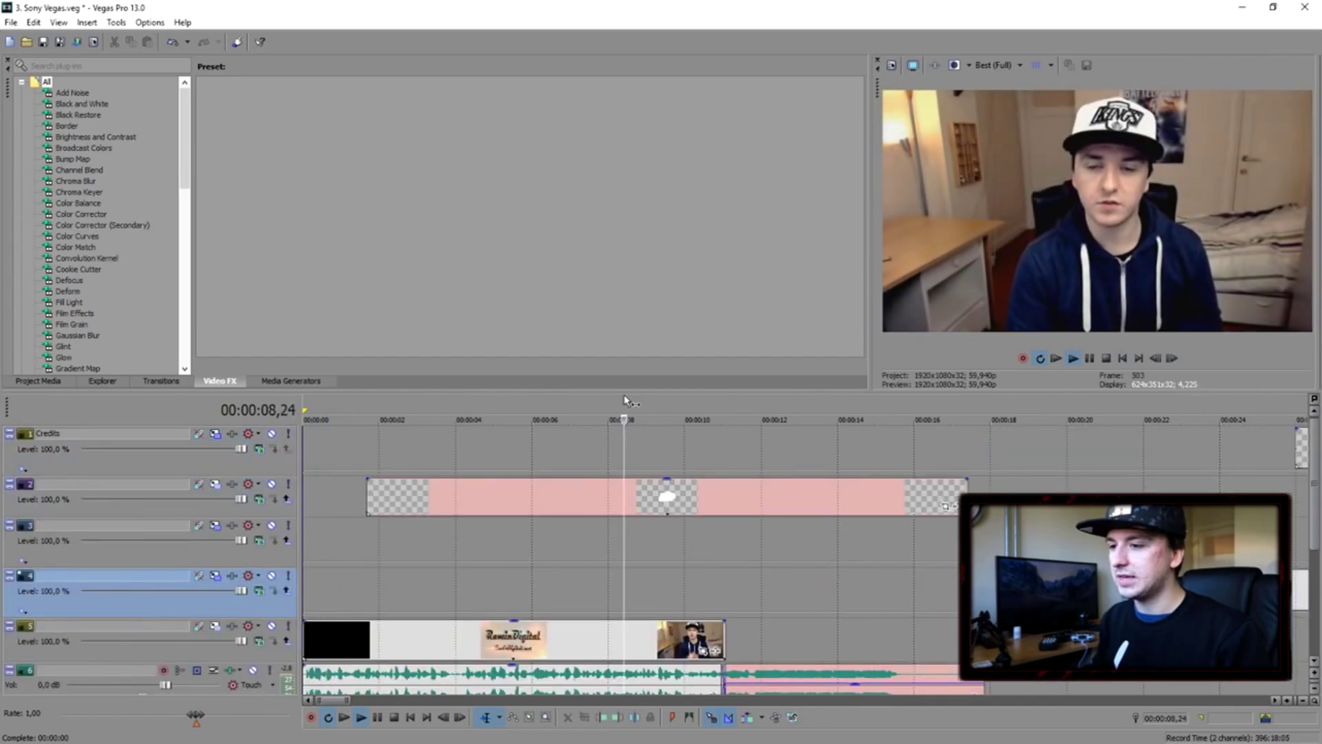
scroll(707, 428, "down", 3)
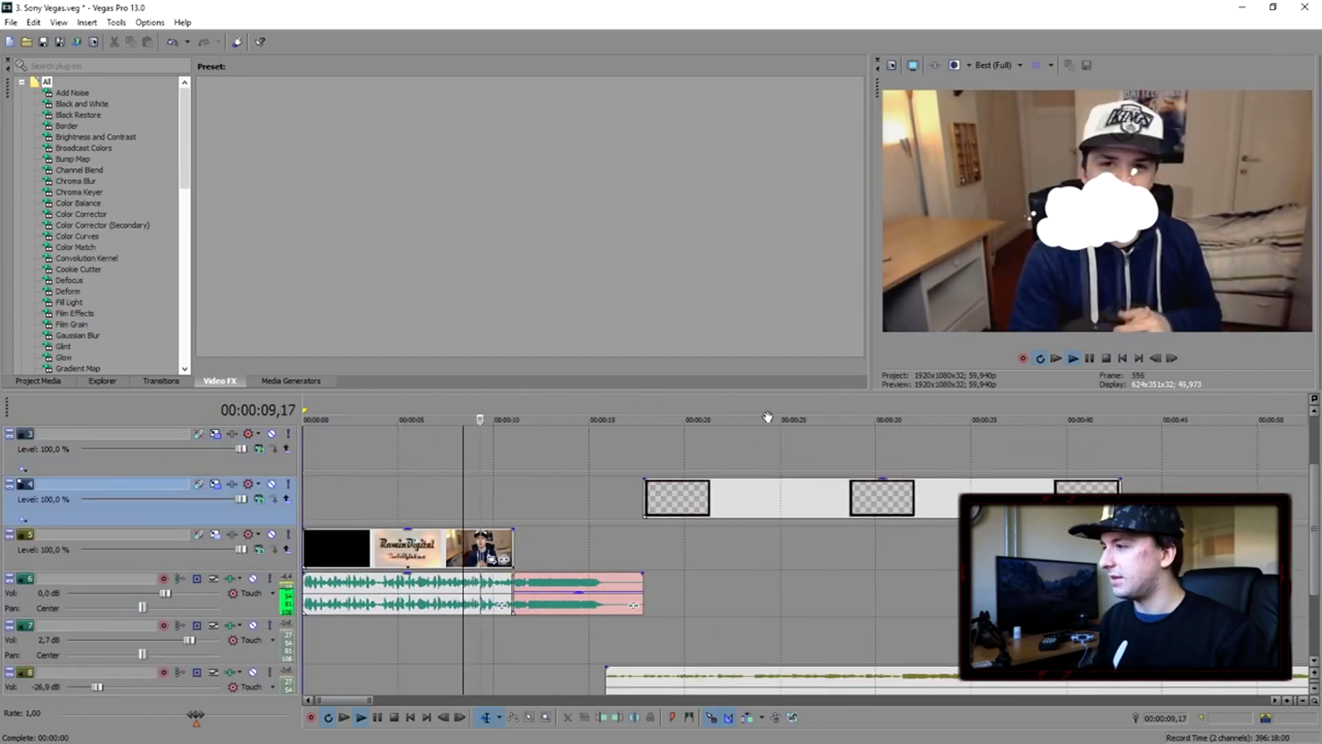
scroll(814, 420, "down", 2)
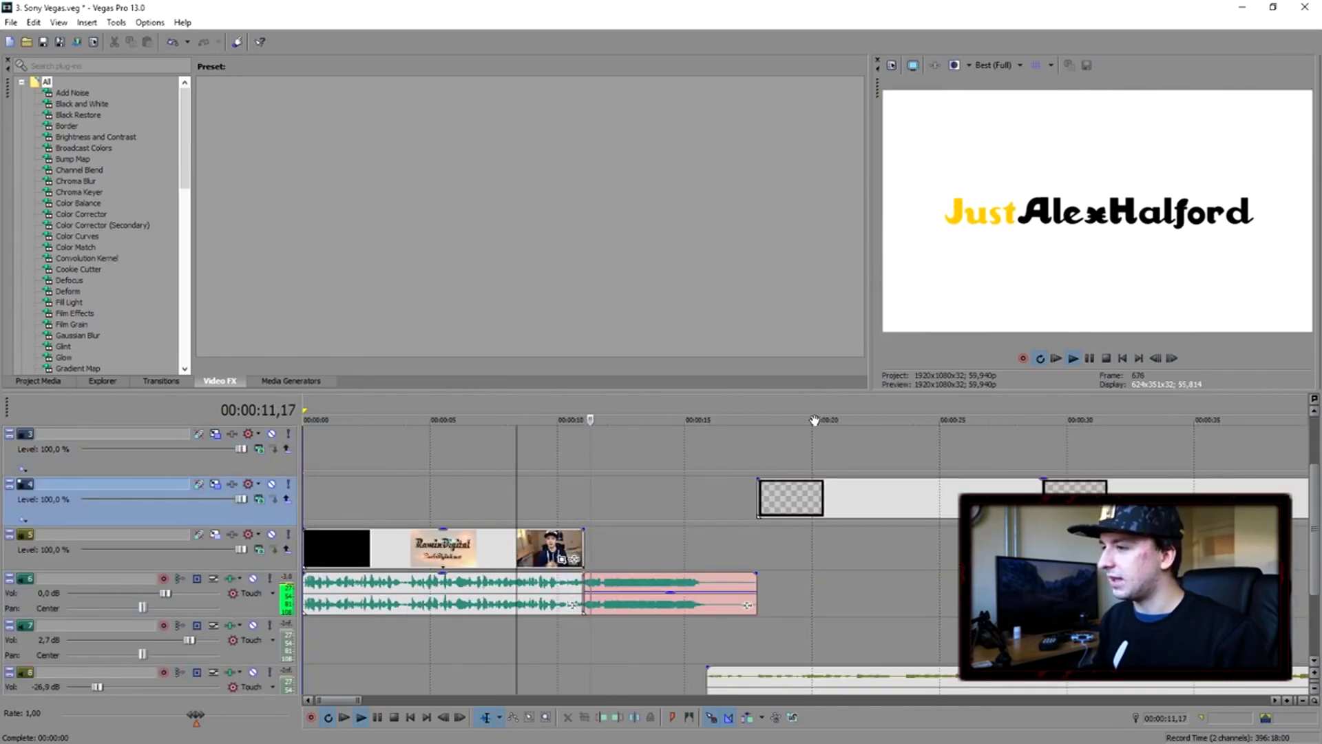
scroll(816, 418, "down", 3)
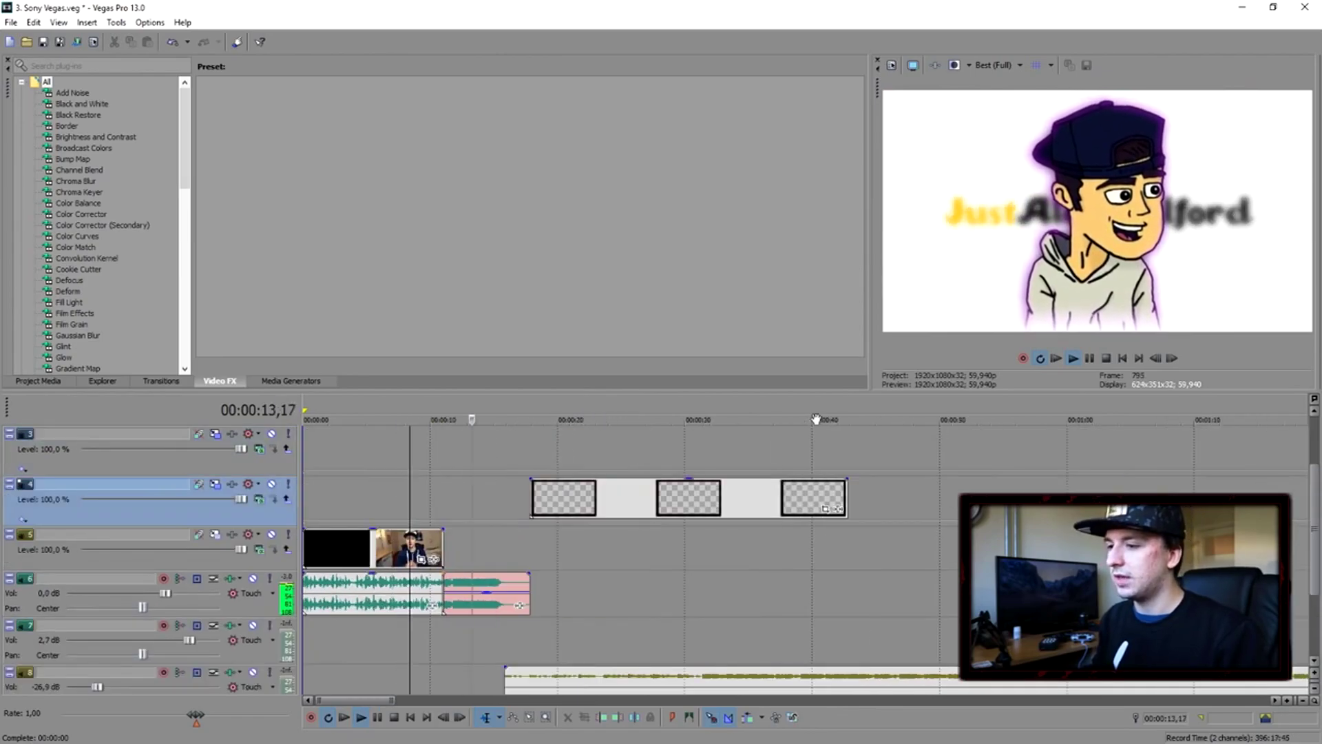
- Stop playback, check the overlay at 00:00:33,35 and return to the cloud transition's end at 00:00:17,24
left_click(672, 408)
left_click(730, 408)
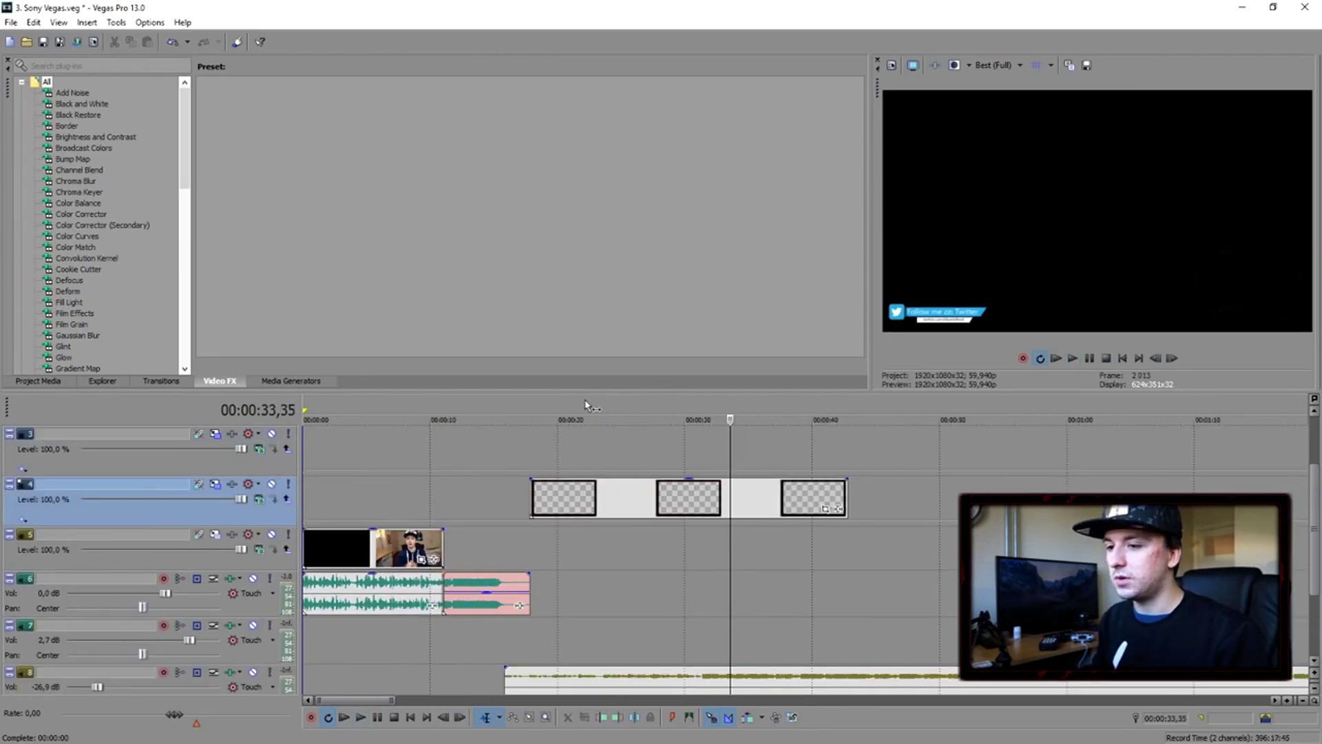
left_click(525, 408)
scroll(647, 429, "up", 4)
scroll(816, 441, "up", 2)
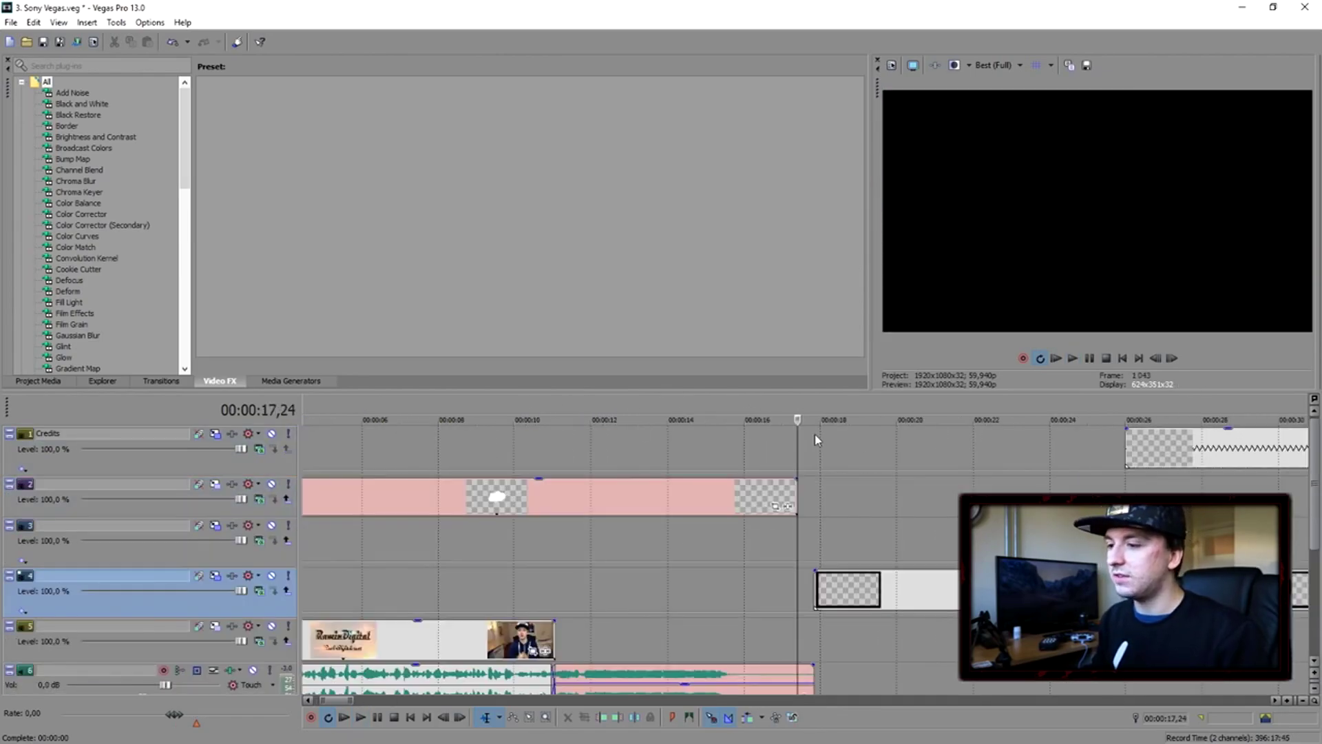
- Play the closing part of the cloud transition clip after the intro and stop playback
left_click(739, 409)
scroll(764, 413, "down", 1)
scroll(767, 415, "down", 1)
key("space")
scroll(889, 420, "up", 2)
scroll(892, 420, "up", 2)
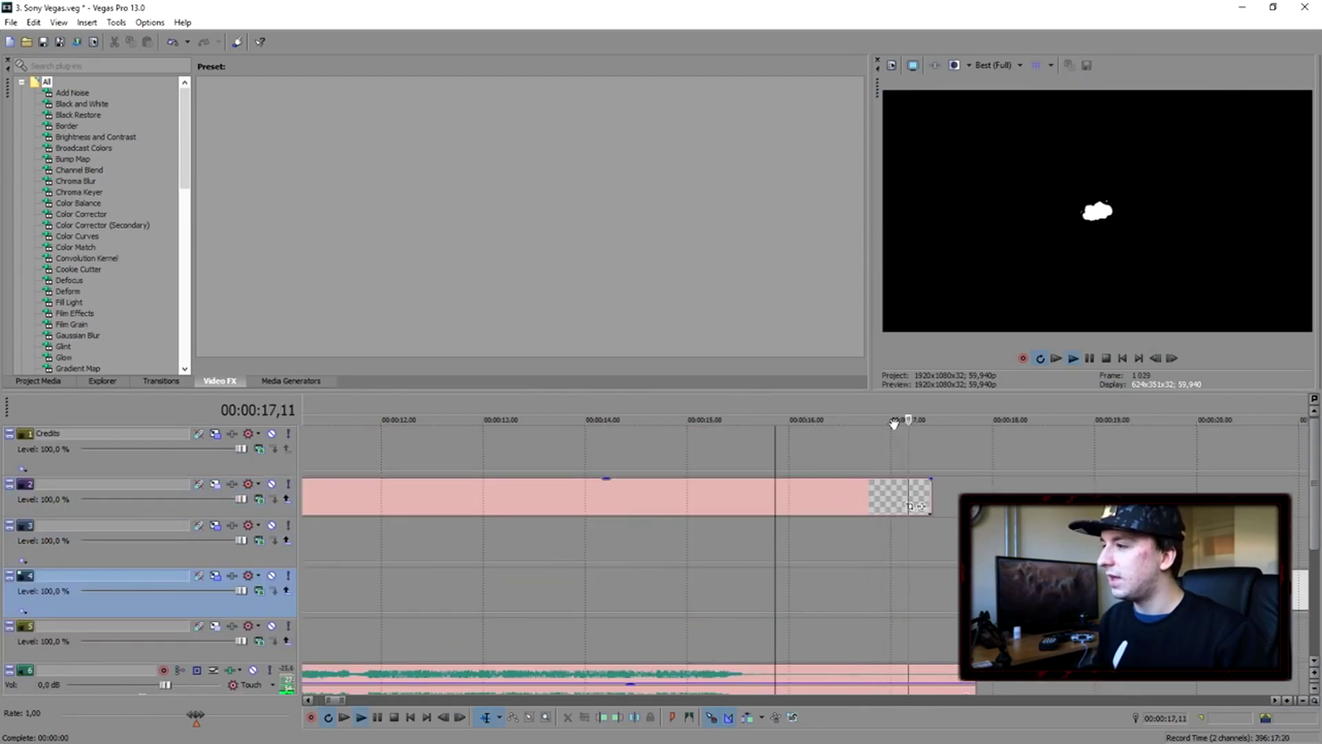
key("space")
key("space")
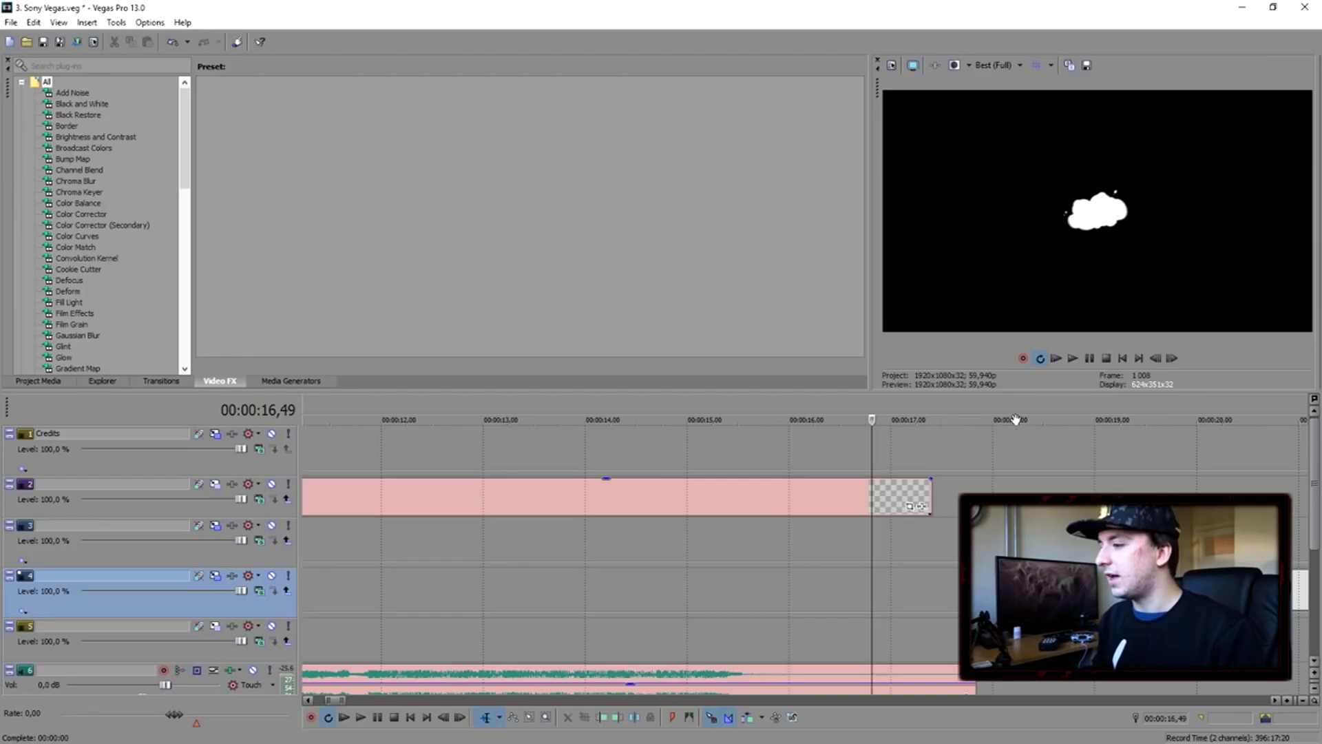
- Move the playhead to 00:00:25,00 and examine the template's overlay, intro and music tracks
scroll(992, 415, "down", 3)
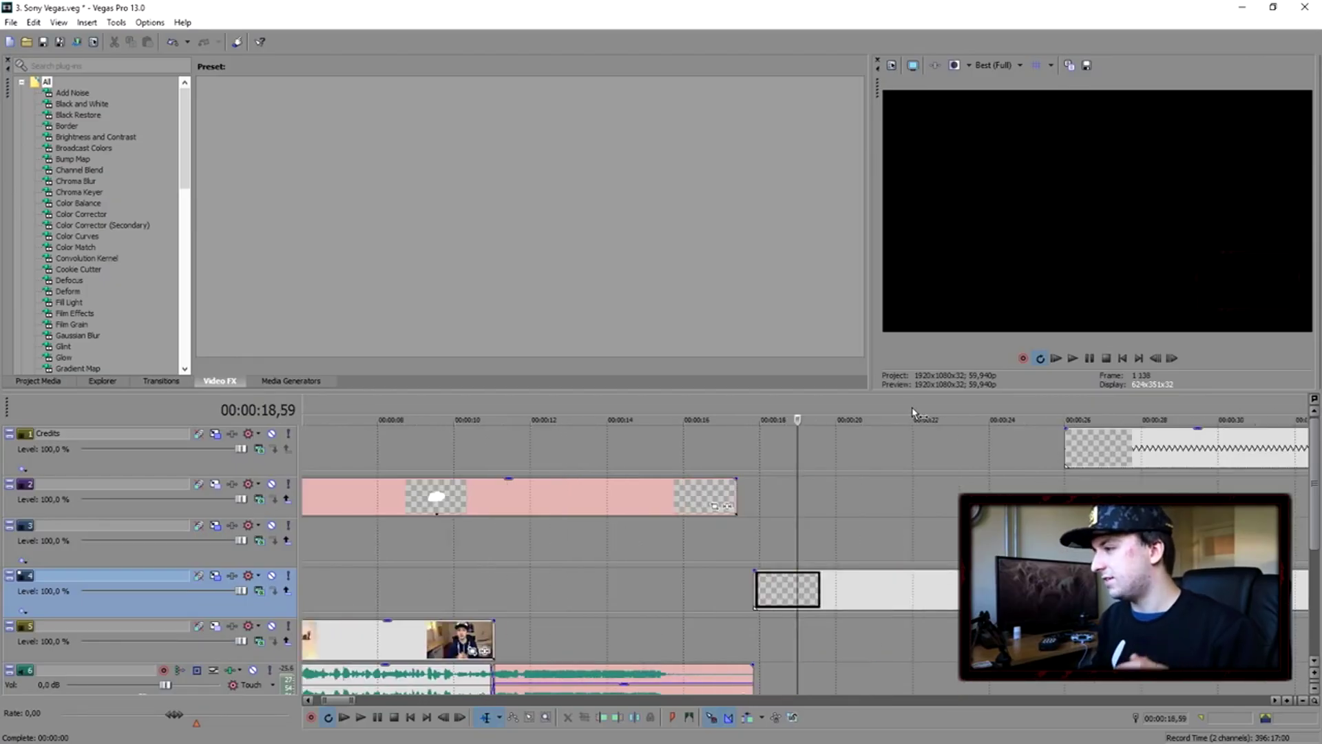
scroll(913, 413, "down", 1)
left_click(781, 413)
scroll(804, 416, "down", 7)
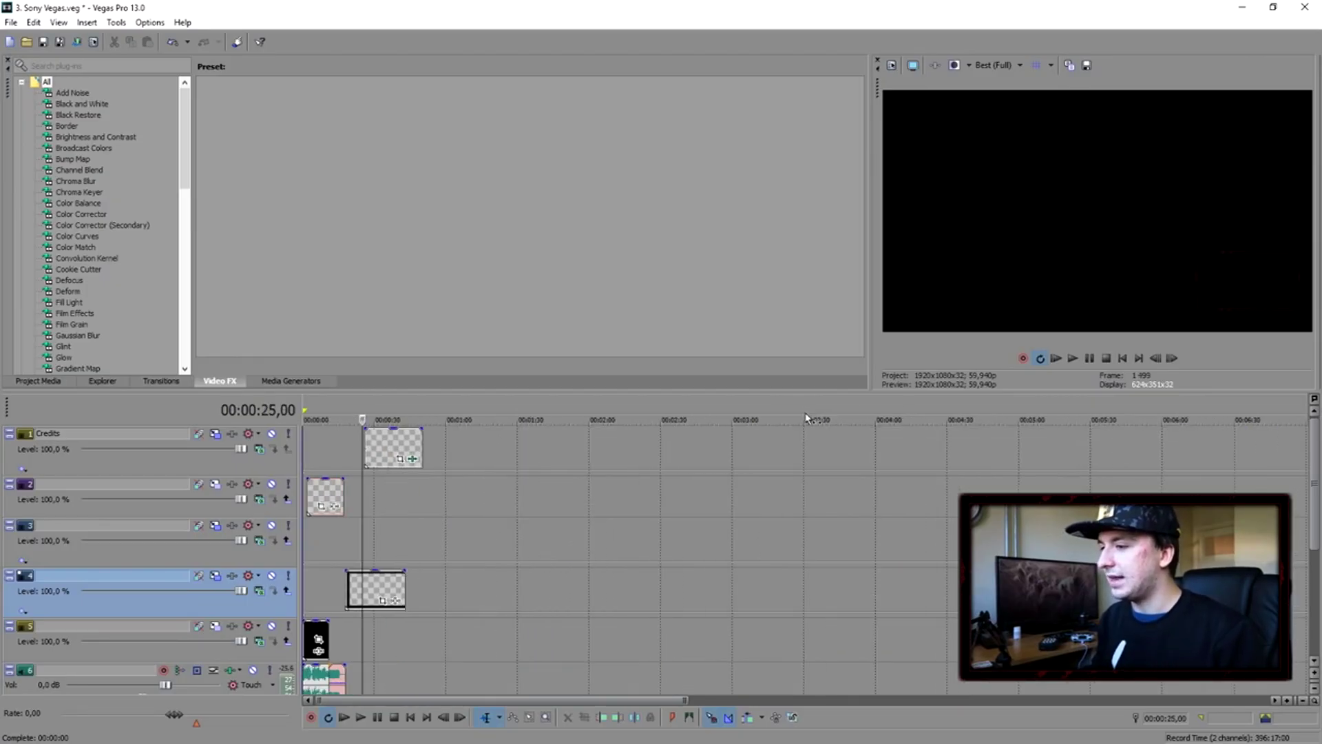
scroll(805, 417, "down", 1)
scroll(803, 417, "down", 2)
- Close the Sony Vegas project with its changes saved and open 6. Evolving.veg with Vegas Pro
left_click(1304, 7)
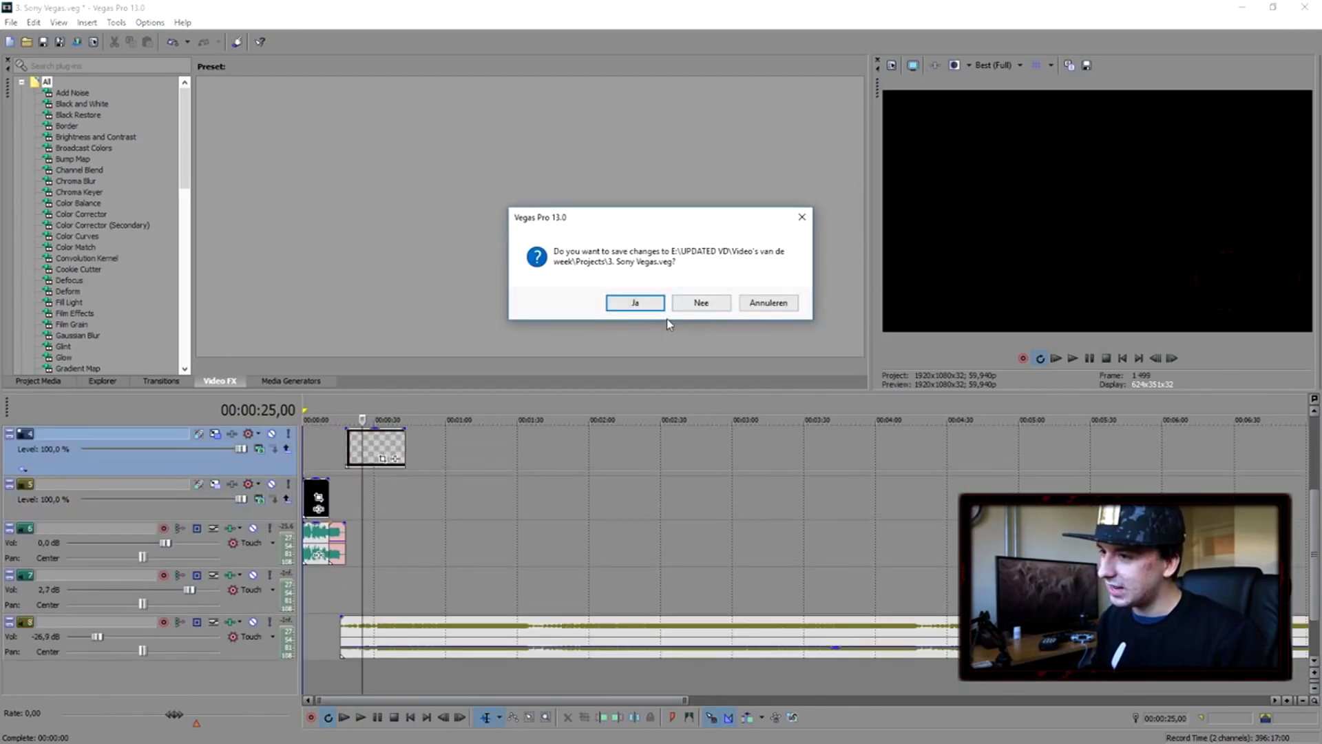
left_click(635, 303)
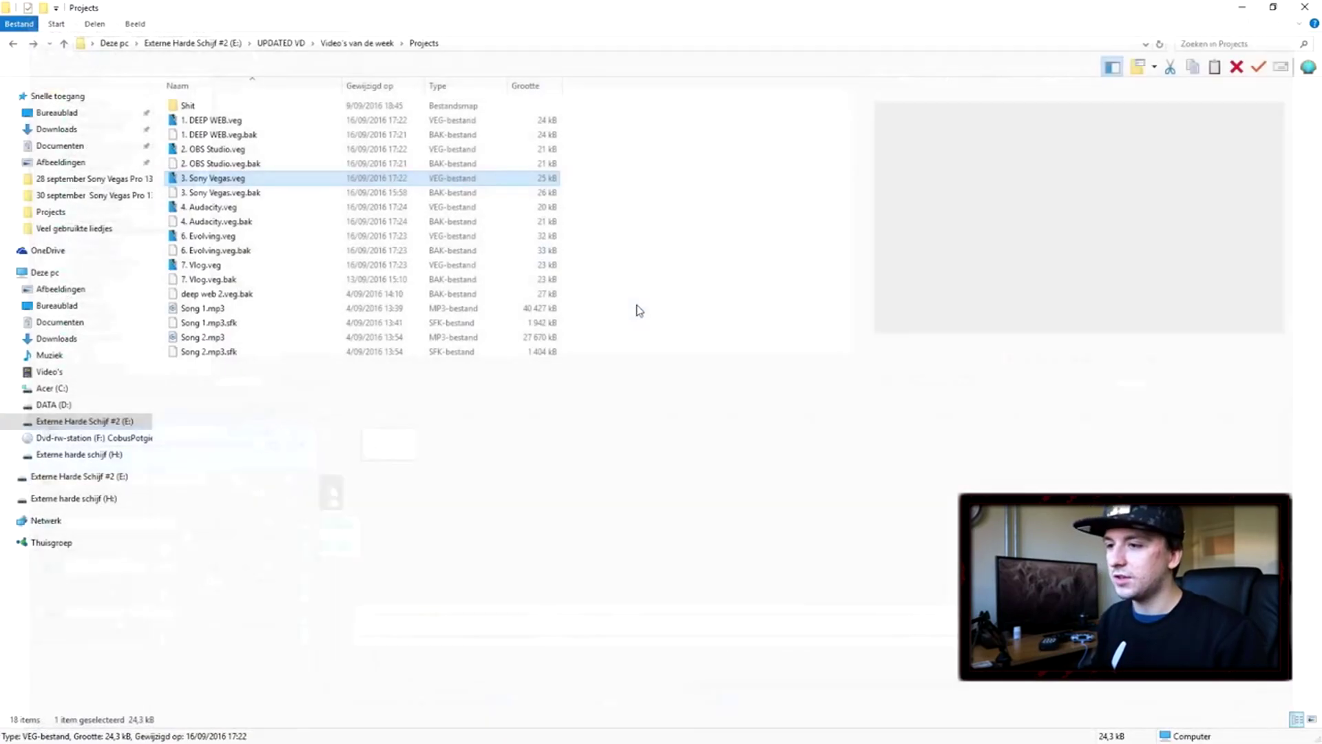
right_click(242, 208)
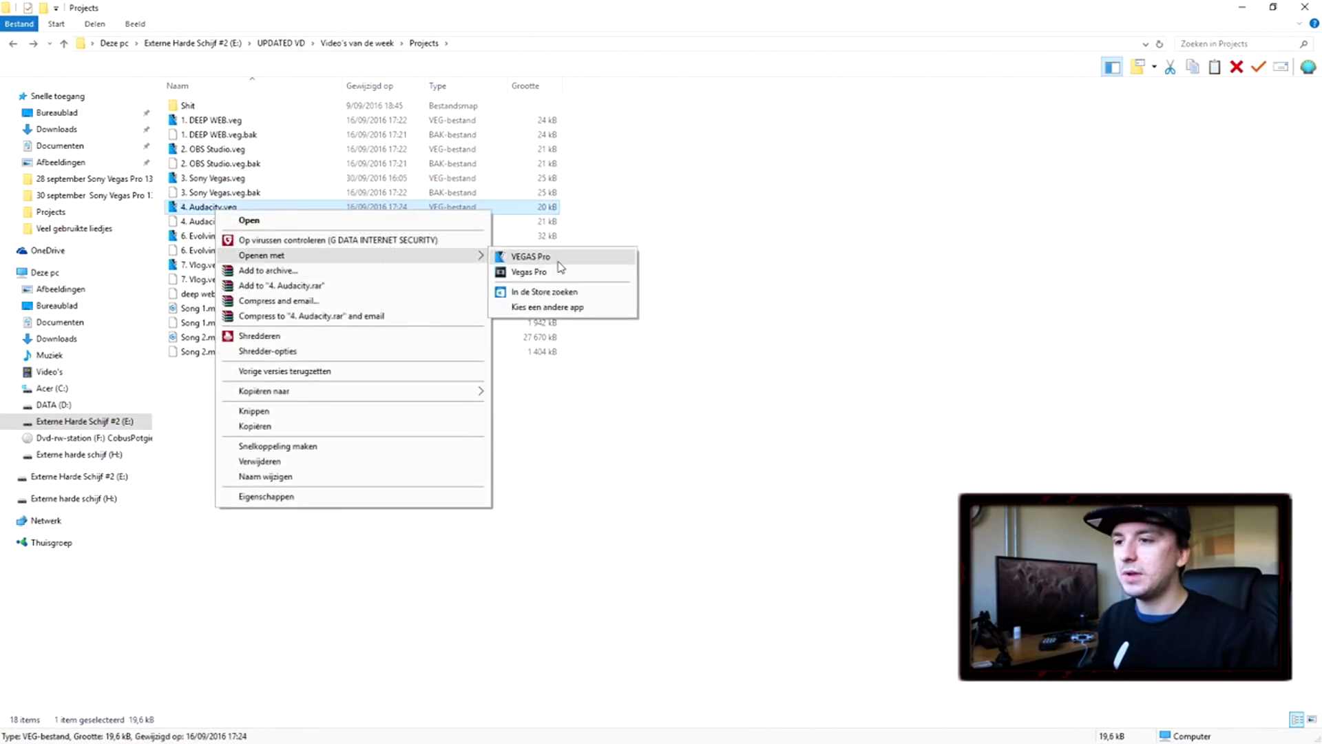
left_click(824, 250)
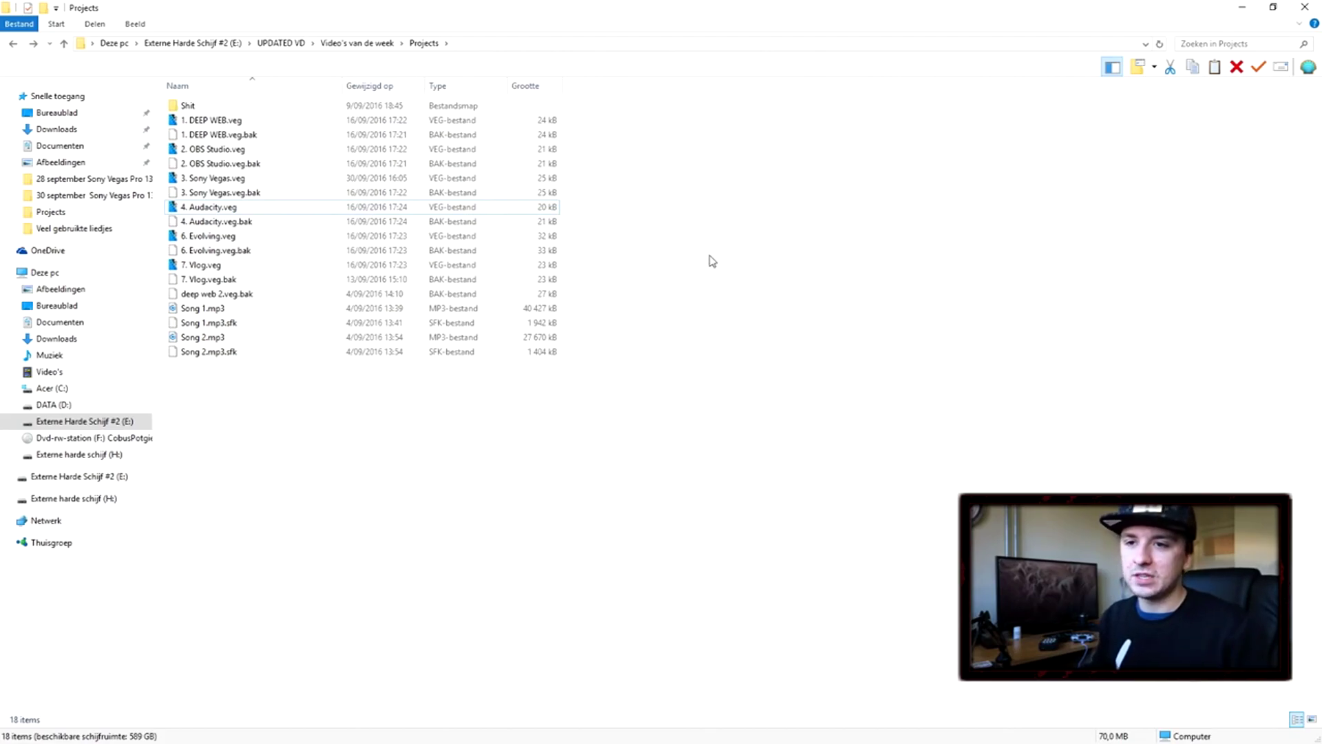
right_click(222, 238)
mouse_move(384, 292)
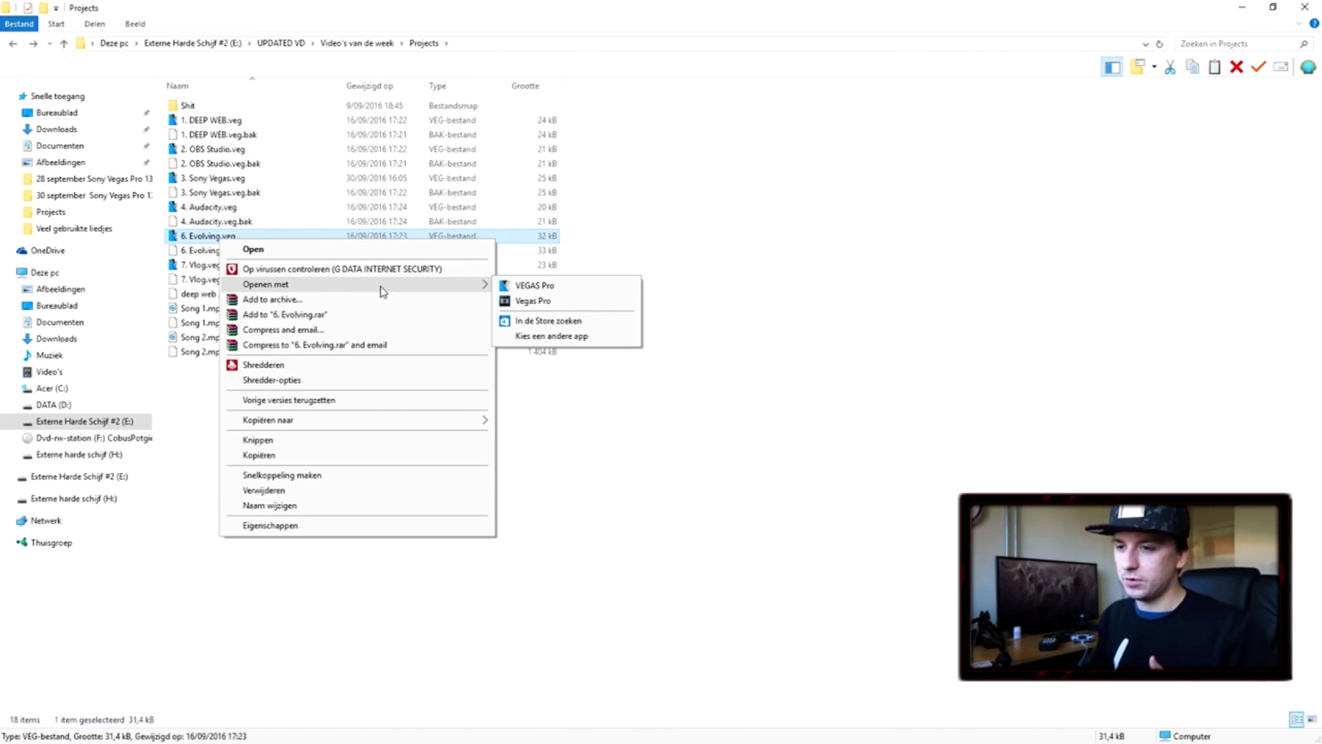
left_click(533, 301)
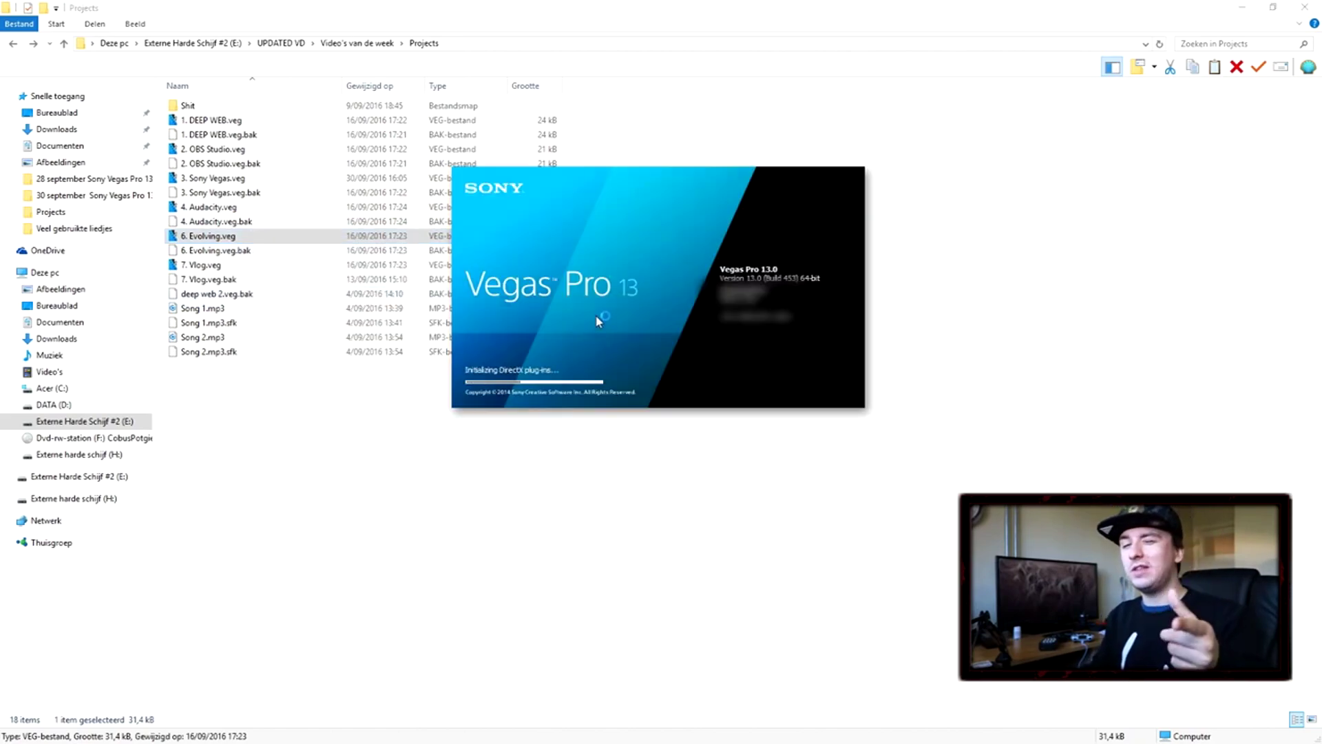
- Examine the Evolving template's title, lower third, intro and audio tracks near the start of the timeline
left_click(457, 457)
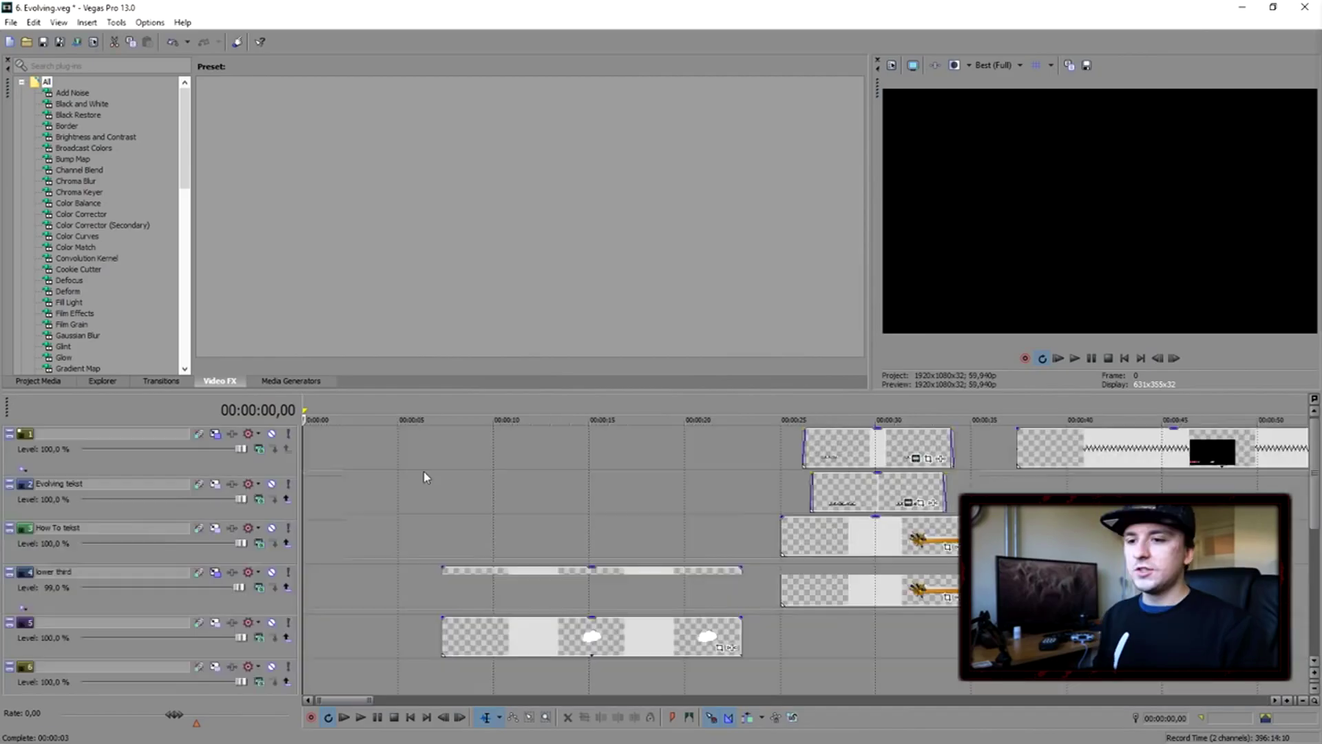
scroll(425, 471, "down", 5)
scroll(424, 470, "up", 1)
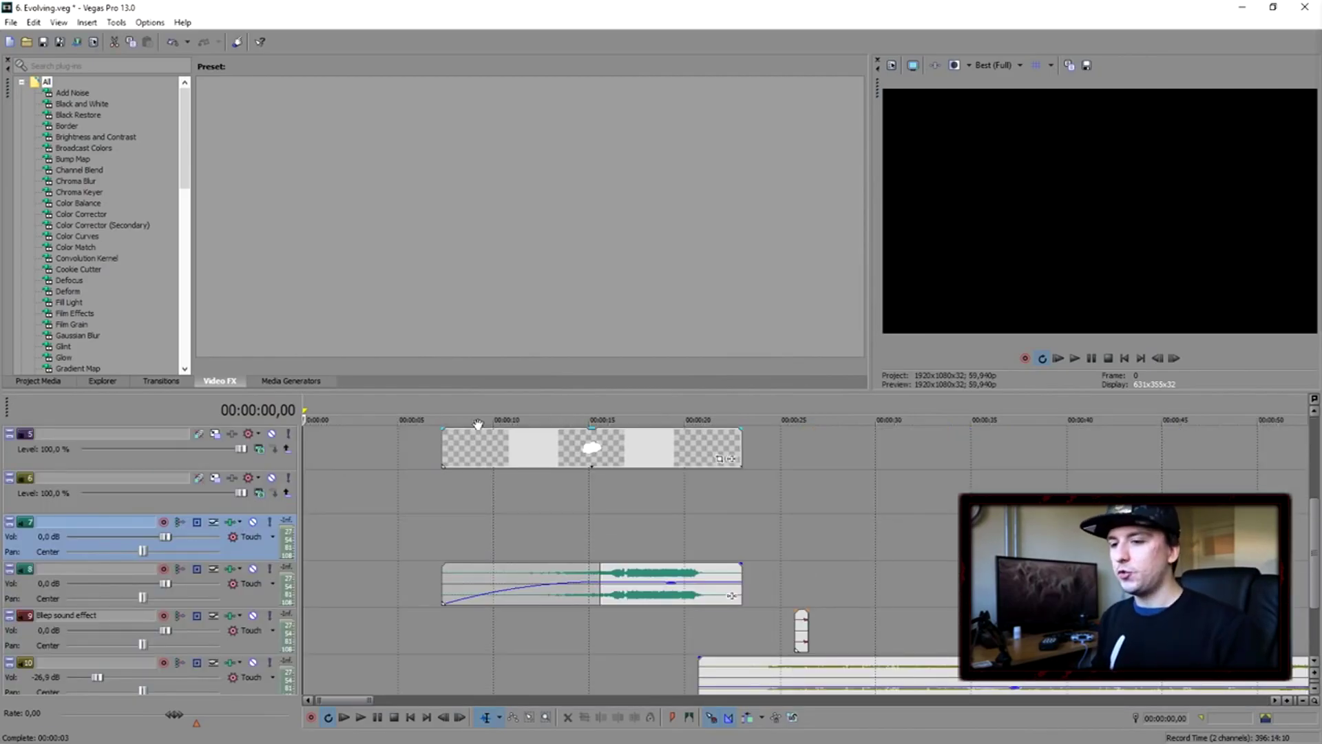
left_click(523, 406)
left_click(316, 414)
scroll(601, 418, "up", 3)
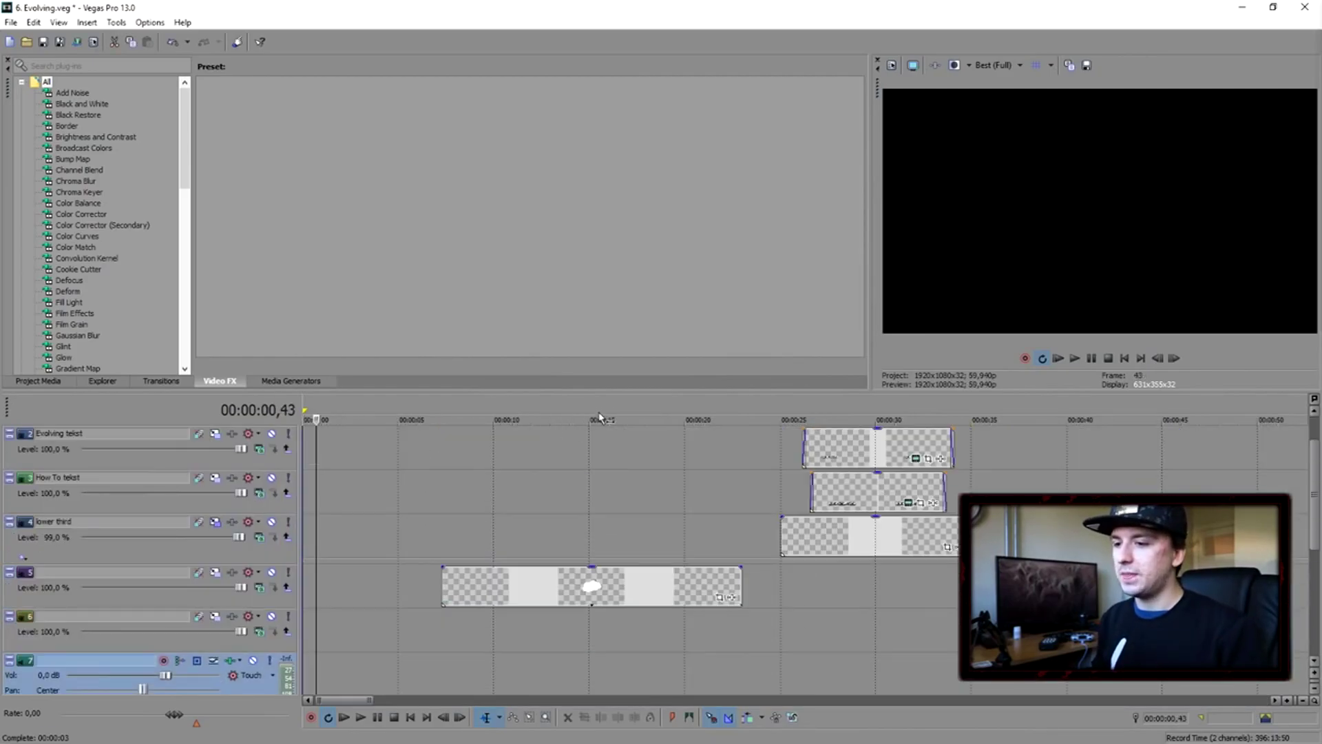
- Play the intro clip on track 5 from about 00:00:15 and stop playback
left_click(598, 416)
scroll(647, 419, "down", 2)
key("space")
scroll(763, 439, "down", 1)
scroll(732, 414, "up", 1)
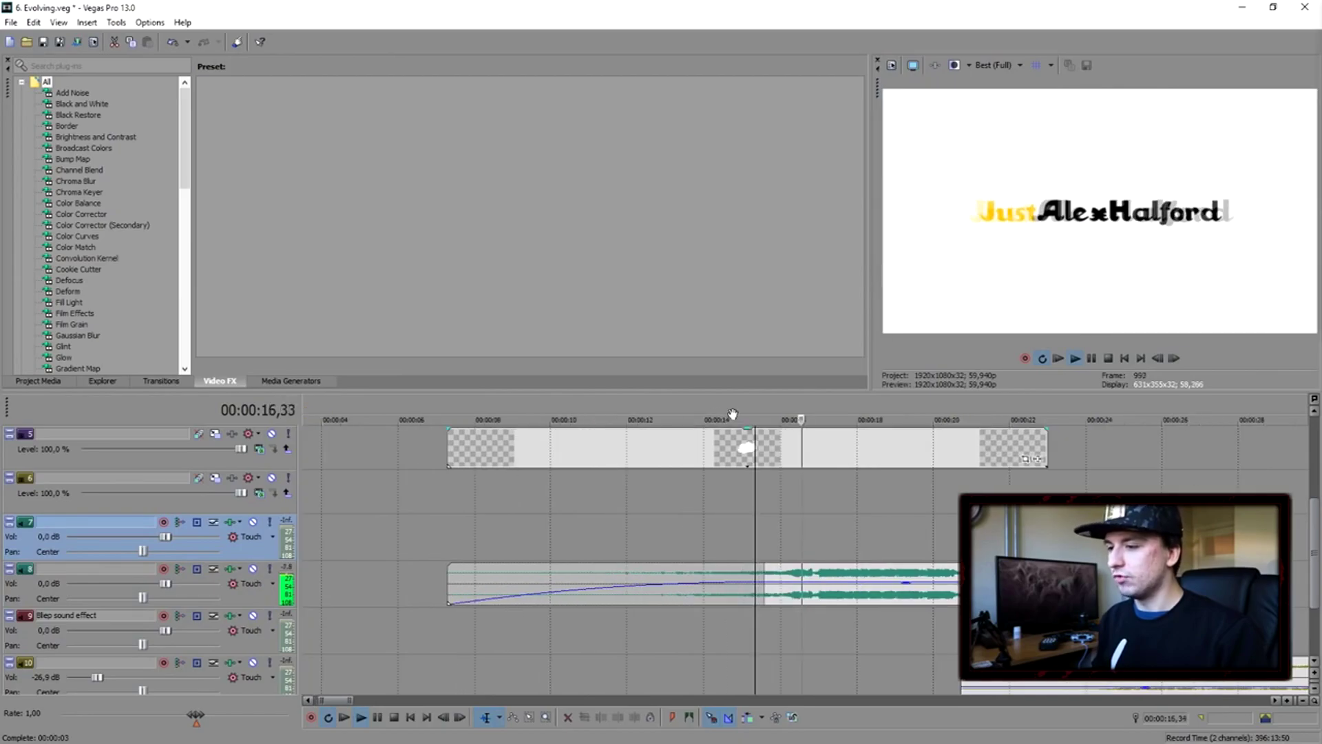
scroll(733, 414, "down", 1)
scroll(904, 401, "up", 1)
key("space")
- Play the lower third animation from 00:00:24,27 and select its clip at 00:00:28,27
left_click(926, 409)
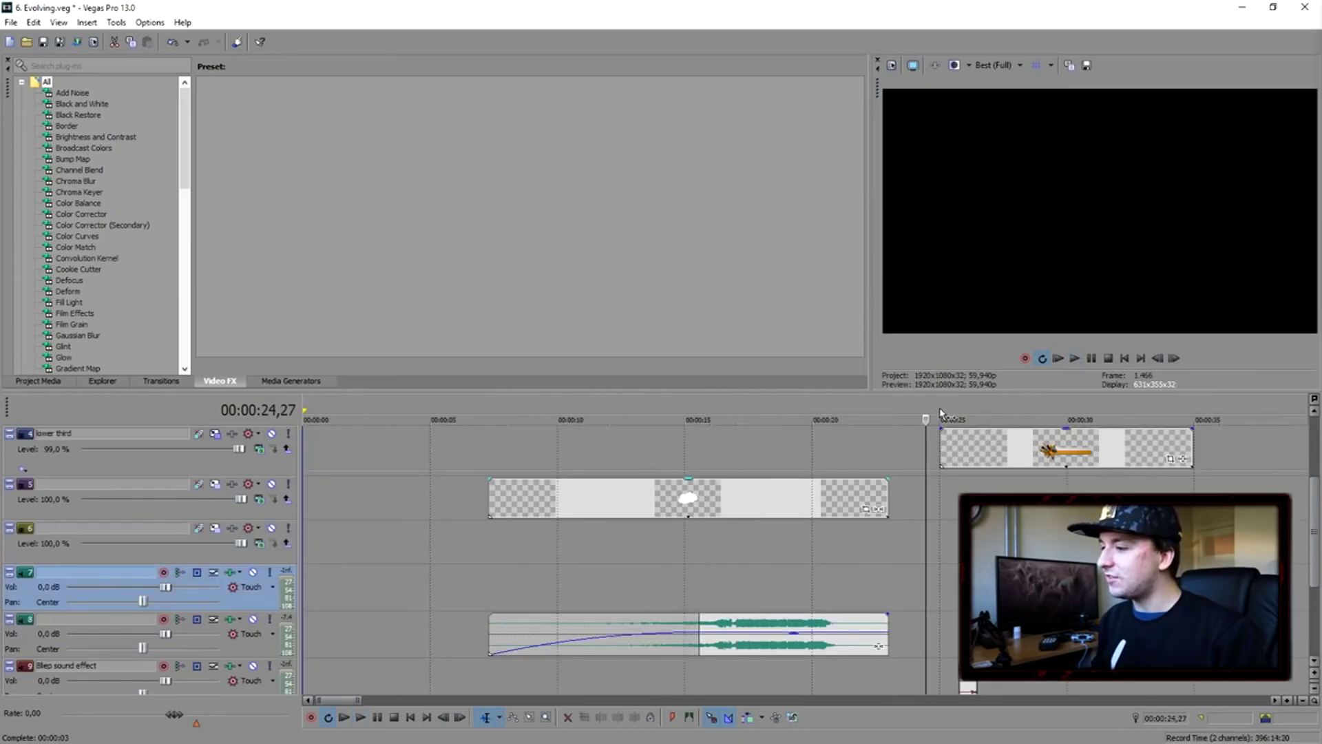
scroll(947, 415, "up", 4)
key("space")
scroll(997, 446, "down", 4)
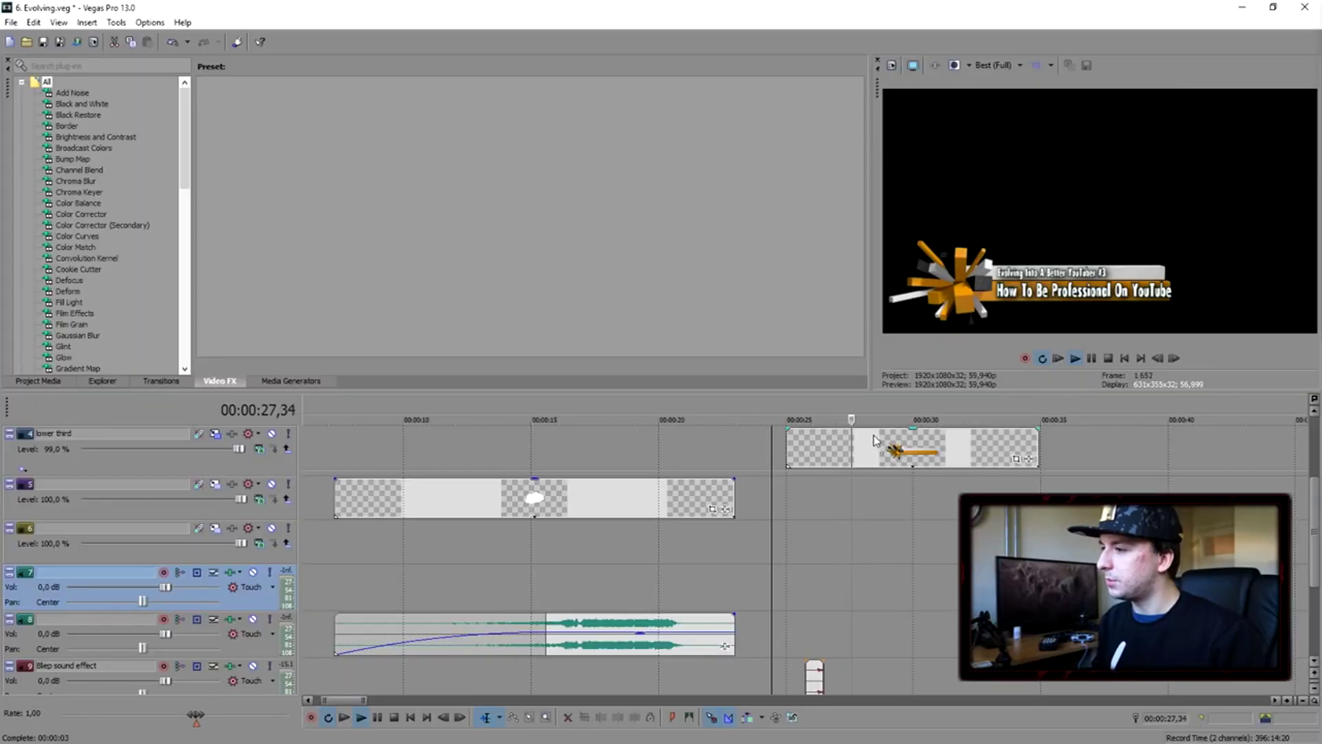
left_click(875, 442)
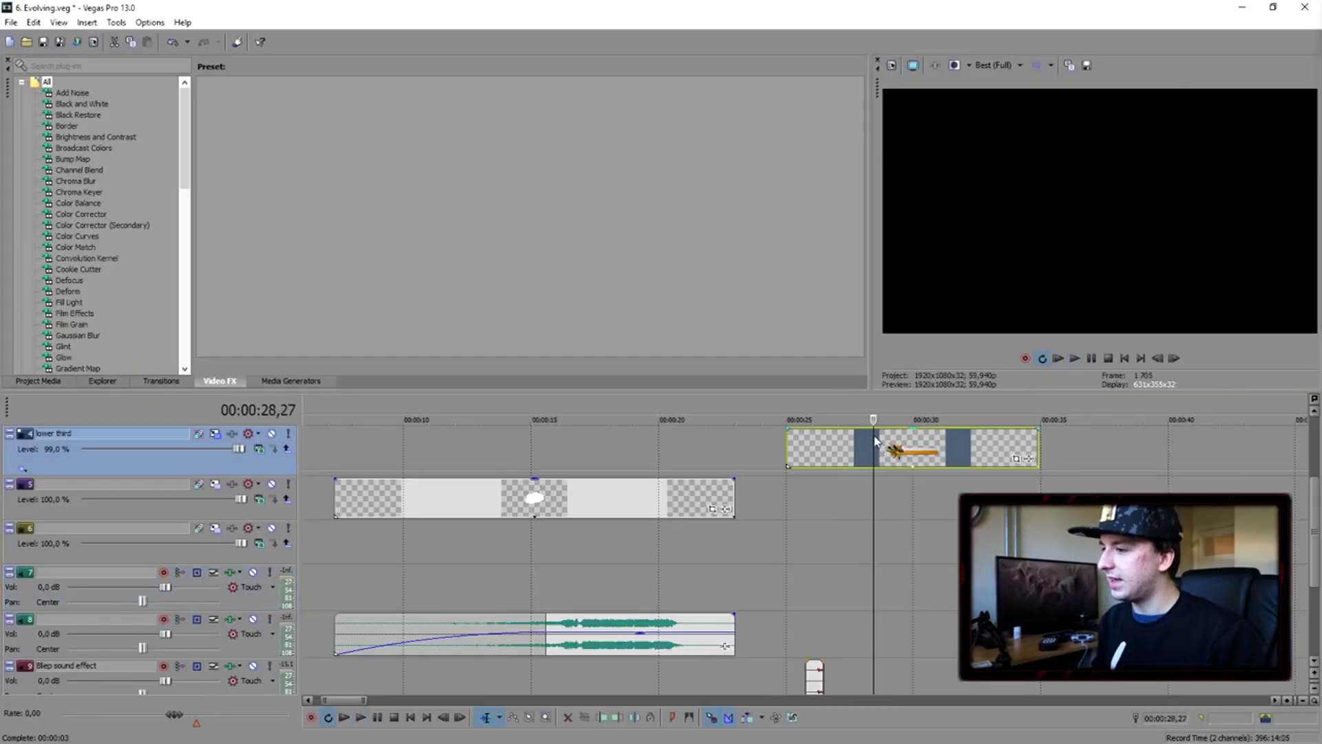
- Replace the text of the title on the How To tekst track with "How To Avoid Hate on YouTube"
scroll(918, 448, "up", 5)
scroll(954, 457, "up", 3)
scroll(954, 457, "down", 3)
scroll(953, 458, "down", 2)
left_click(909, 453)
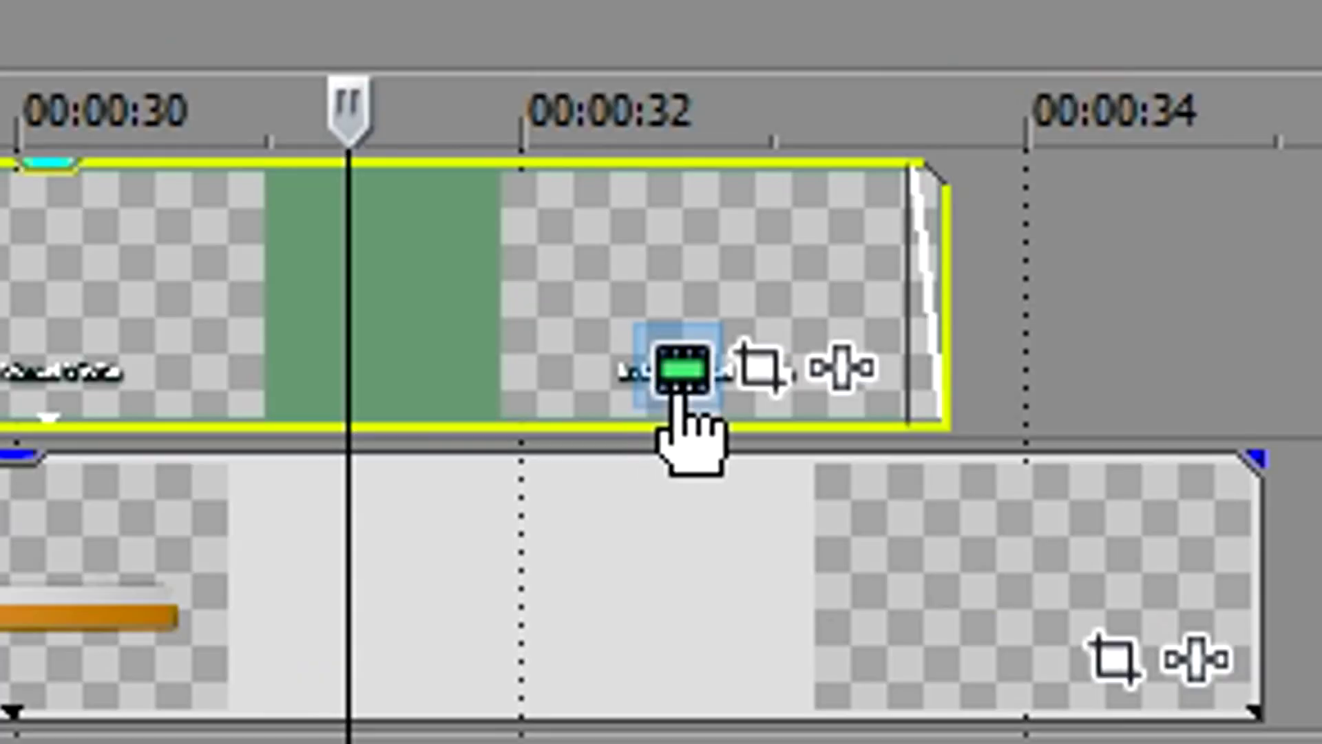
left_click(957, 458)
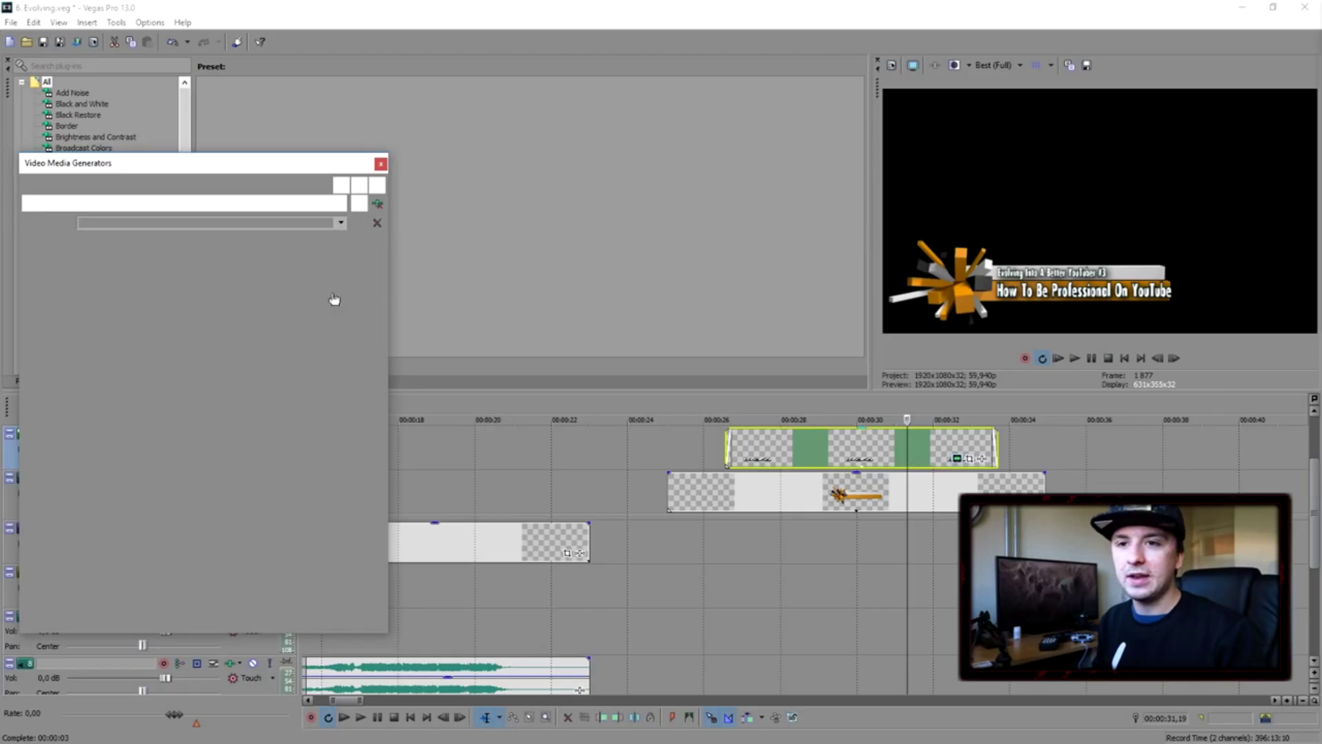
triple_click(238, 312)
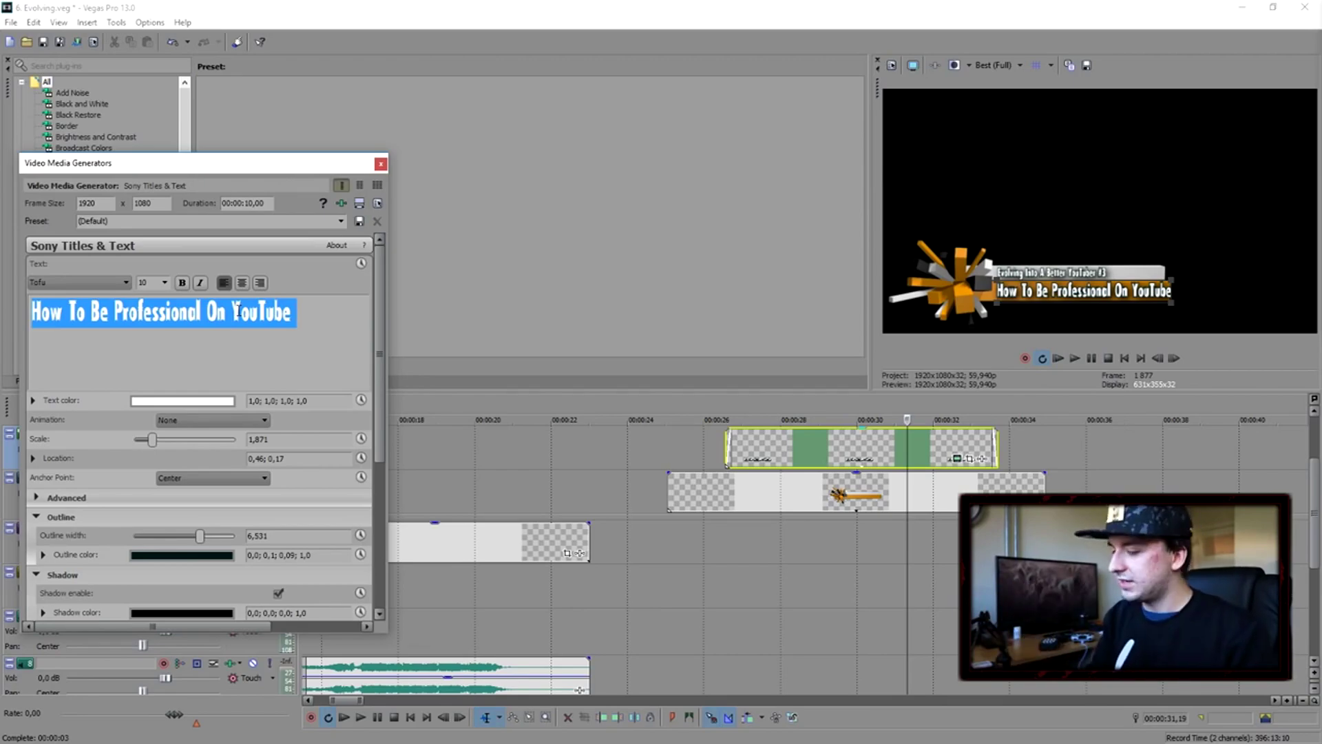
type("How To Av")
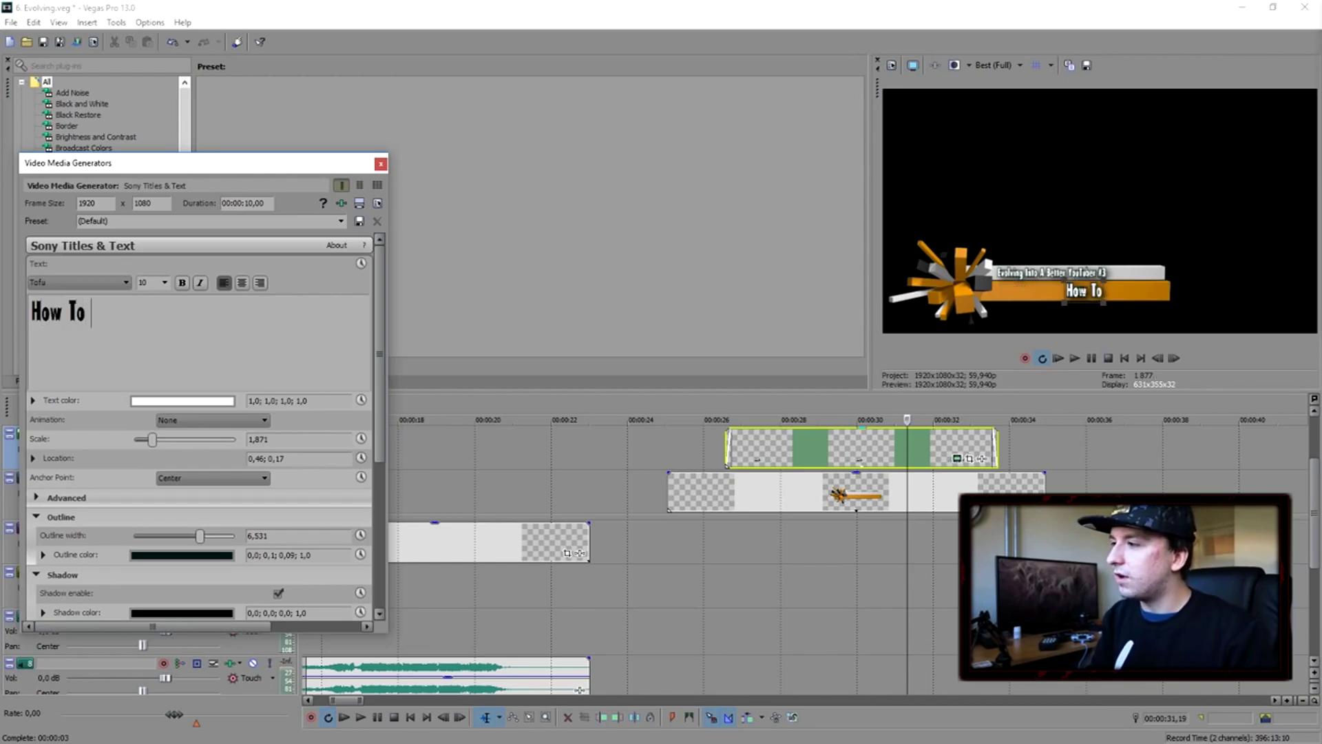
type("oid Hate on YouT")
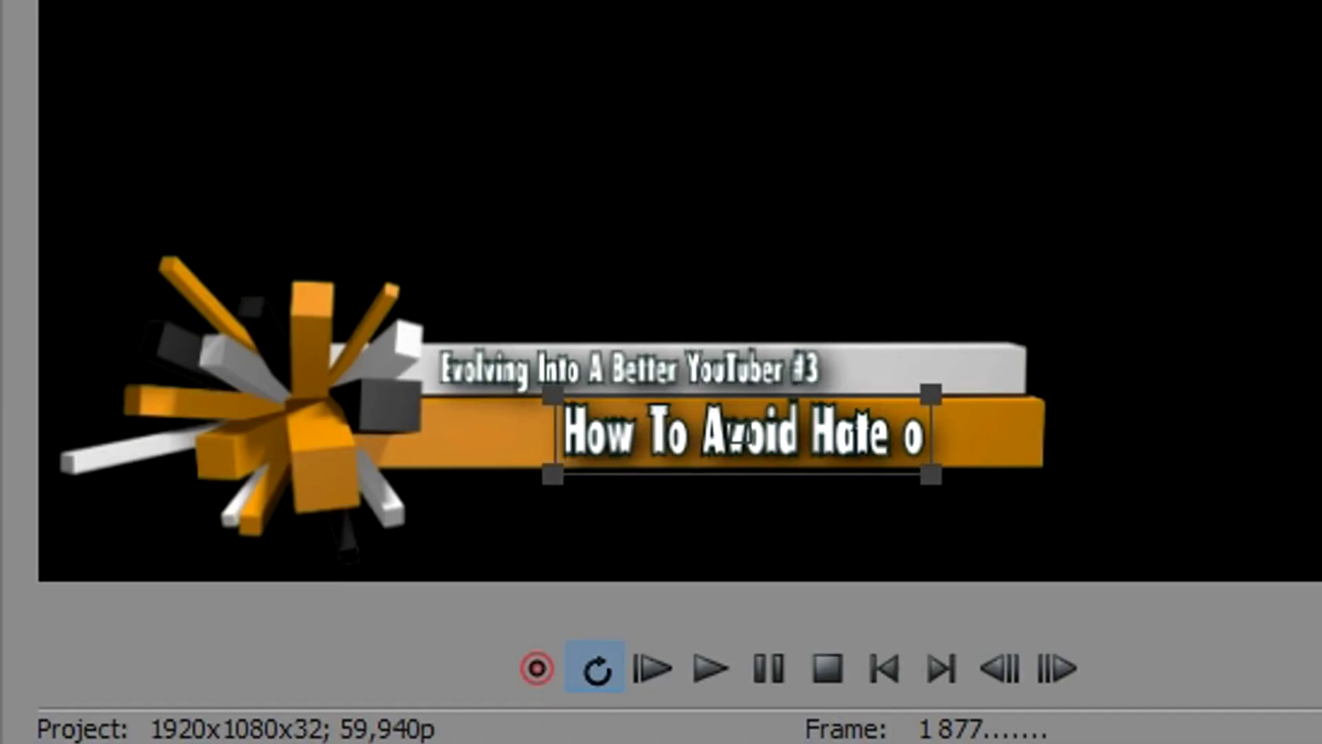
type("ube")
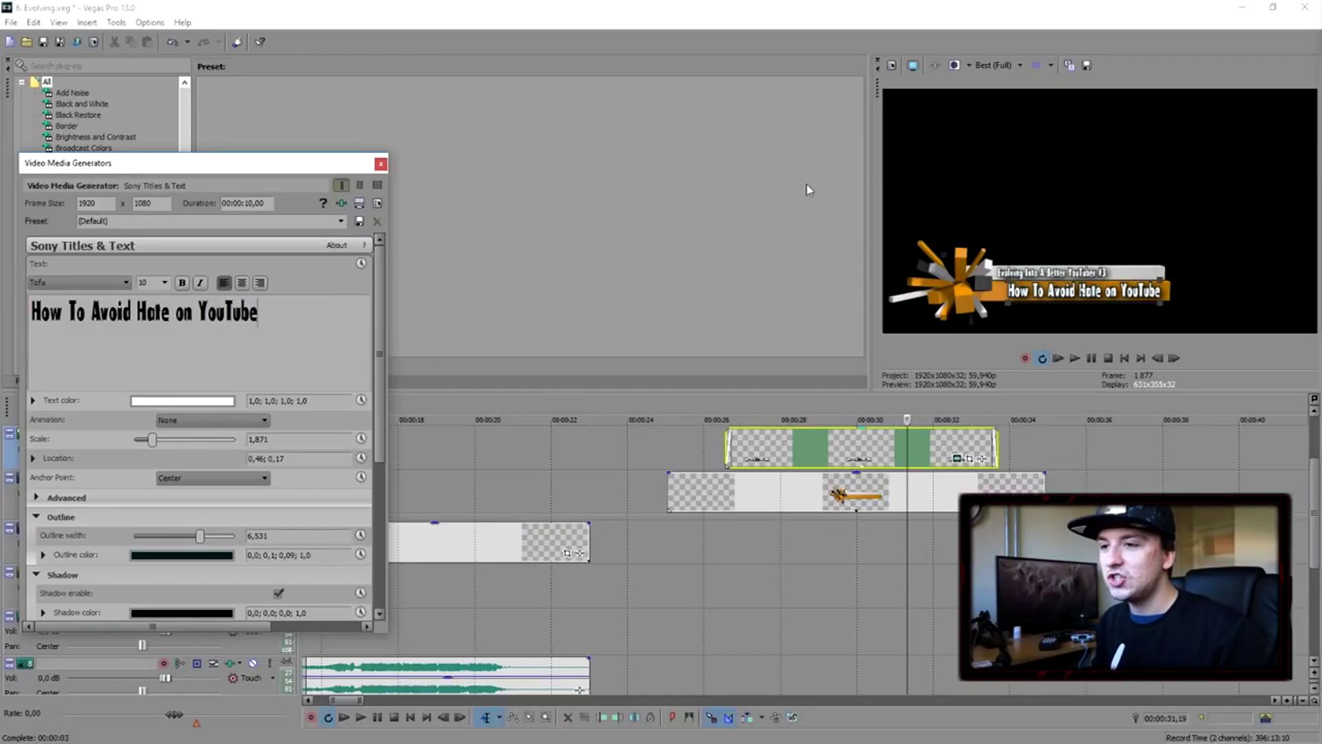
left_click(383, 165)
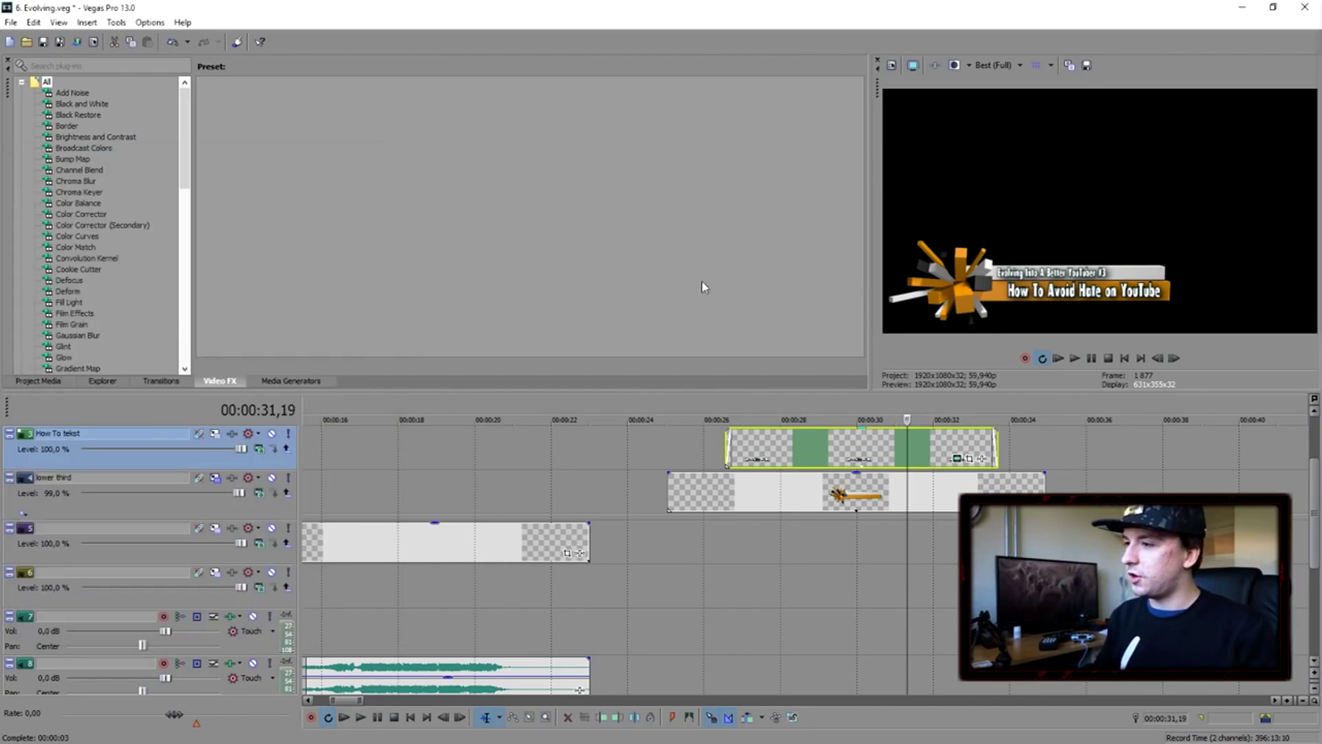
- Change the title on the Evolving tekst track to read "Evolving Into A Better YouTuber #25"
scroll(856, 435, "up", 2)
left_click(894, 496)
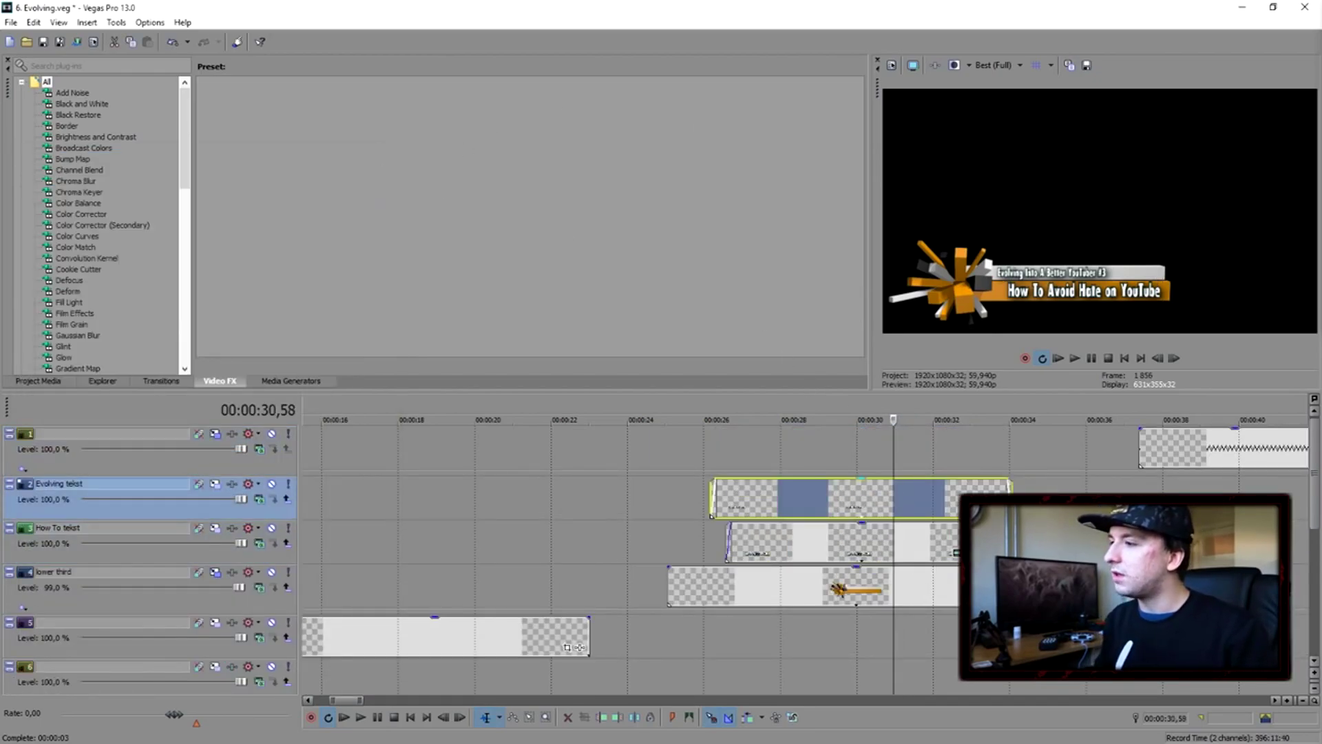
left_click(971, 509)
scroll(230, 363, "up", 8)
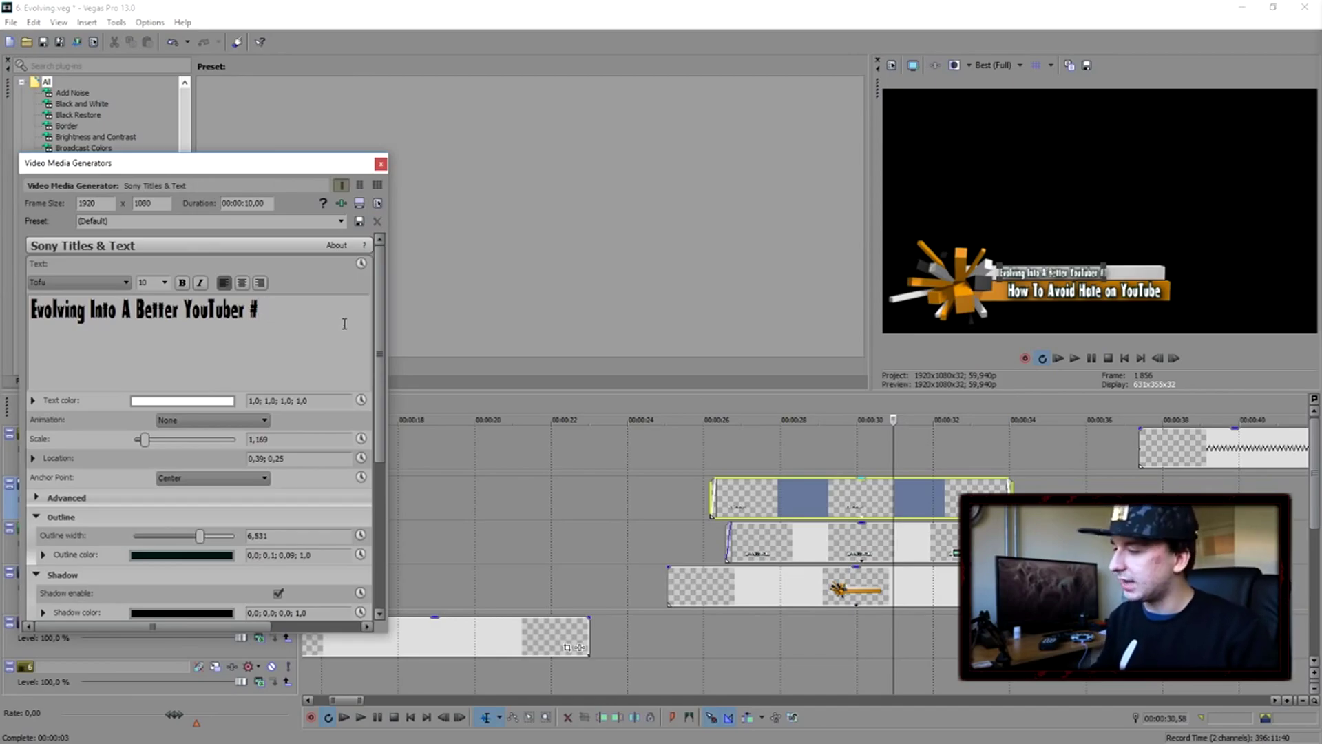
type("25")
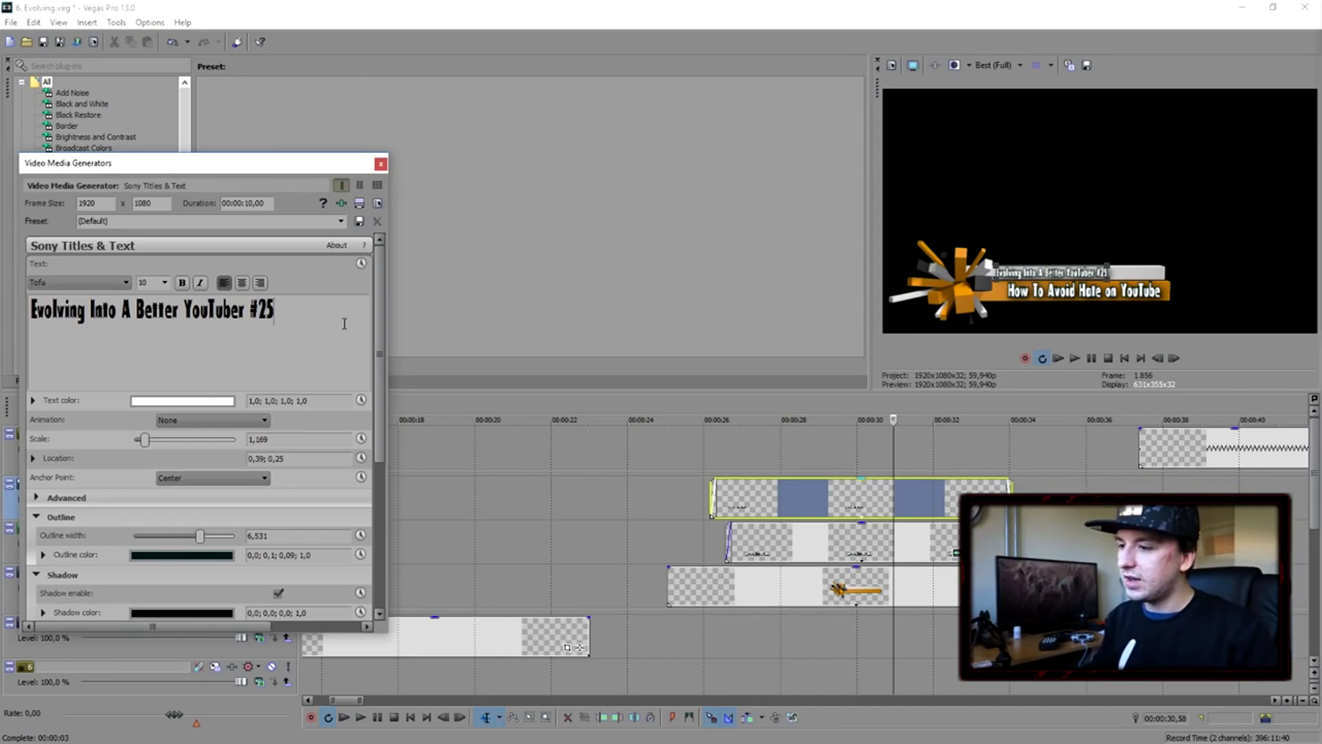
left_click(380, 165)
- Play the lower third with its titles from 00:00:30,58 through the end of the animation
scroll(907, 428, "down", 3)
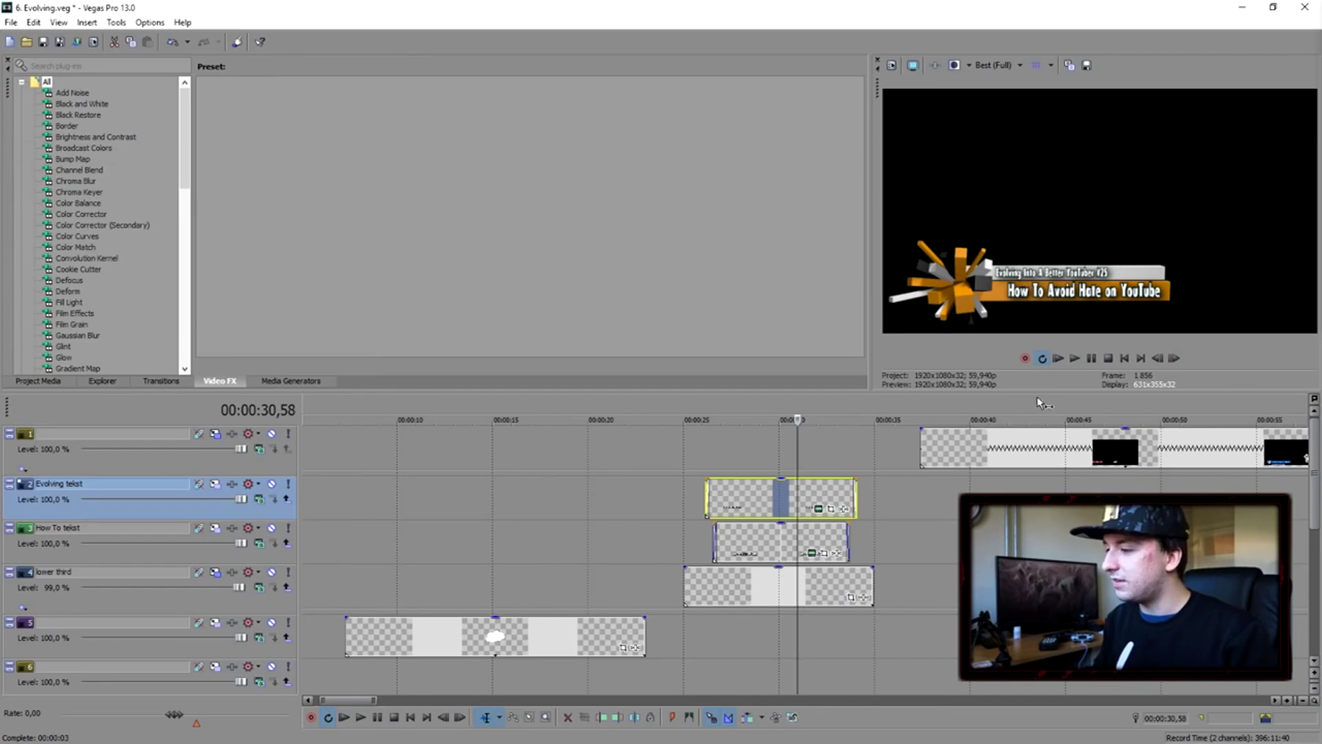
key("space")
scroll(909, 413, "down", 3)
scroll(965, 433, "up", 4)
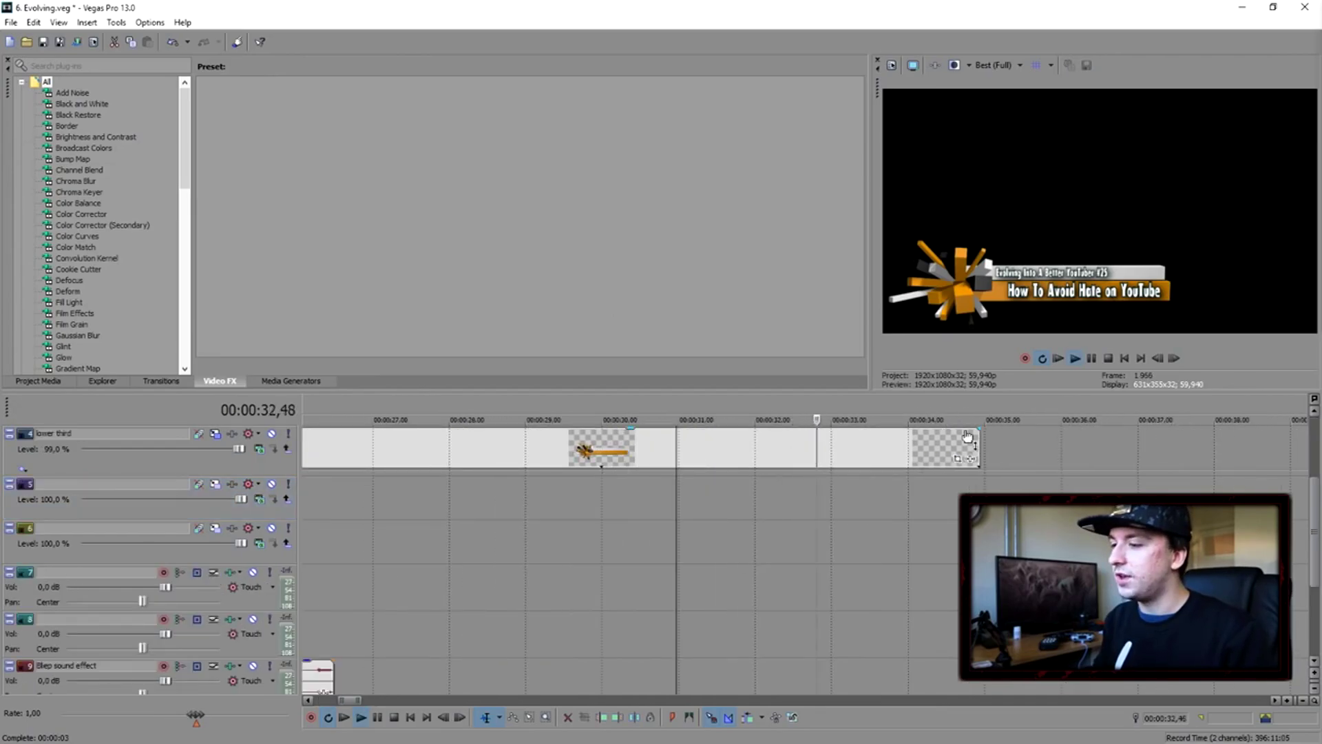
scroll(992, 442, "up", 2)
scroll(1042, 445, "down", 5)
scroll(1033, 448, "down", 4)
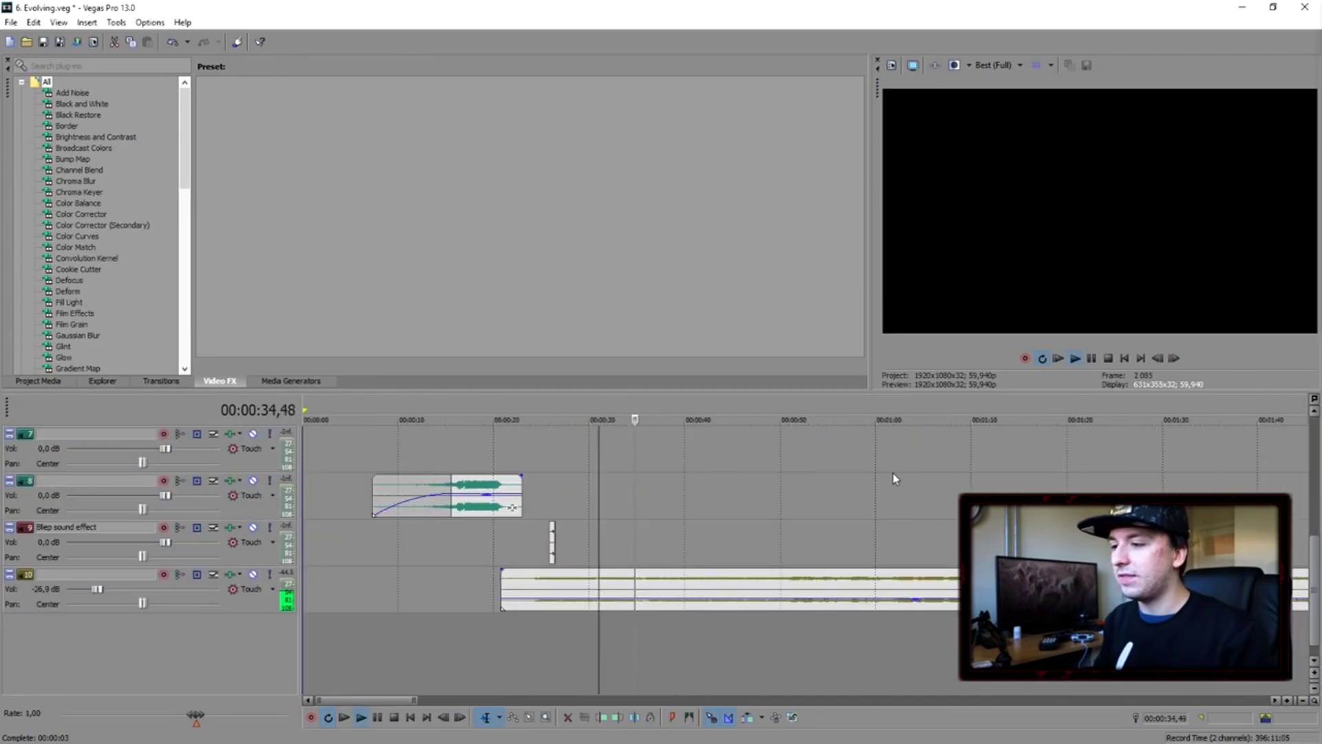
- Play the outro clip at the end of the timeline from 00:10:24,45 and stop playback
scroll(892, 485, "down", 5)
scroll(916, 482, "up", 1)
left_click(1048, 406)
scroll(1050, 413, "up", 8)
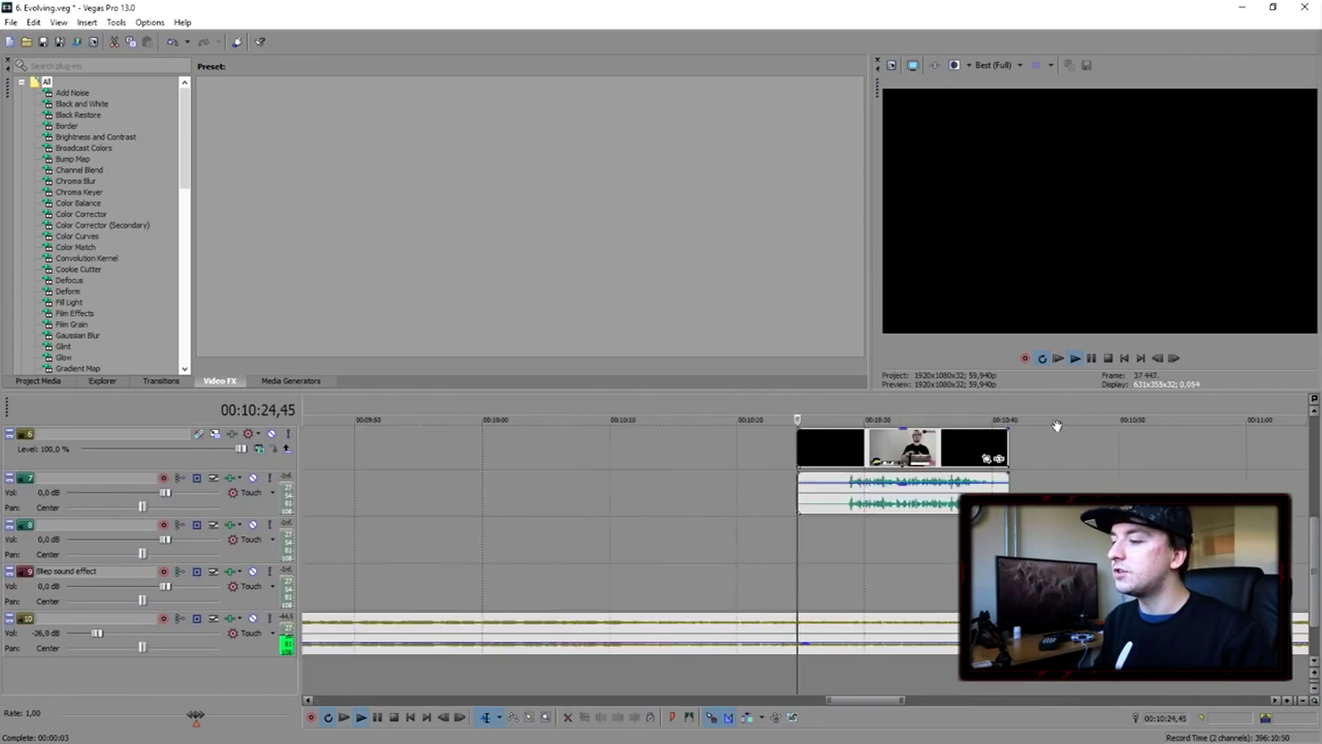
key("Return")
scroll(713, 461, "down", 15)
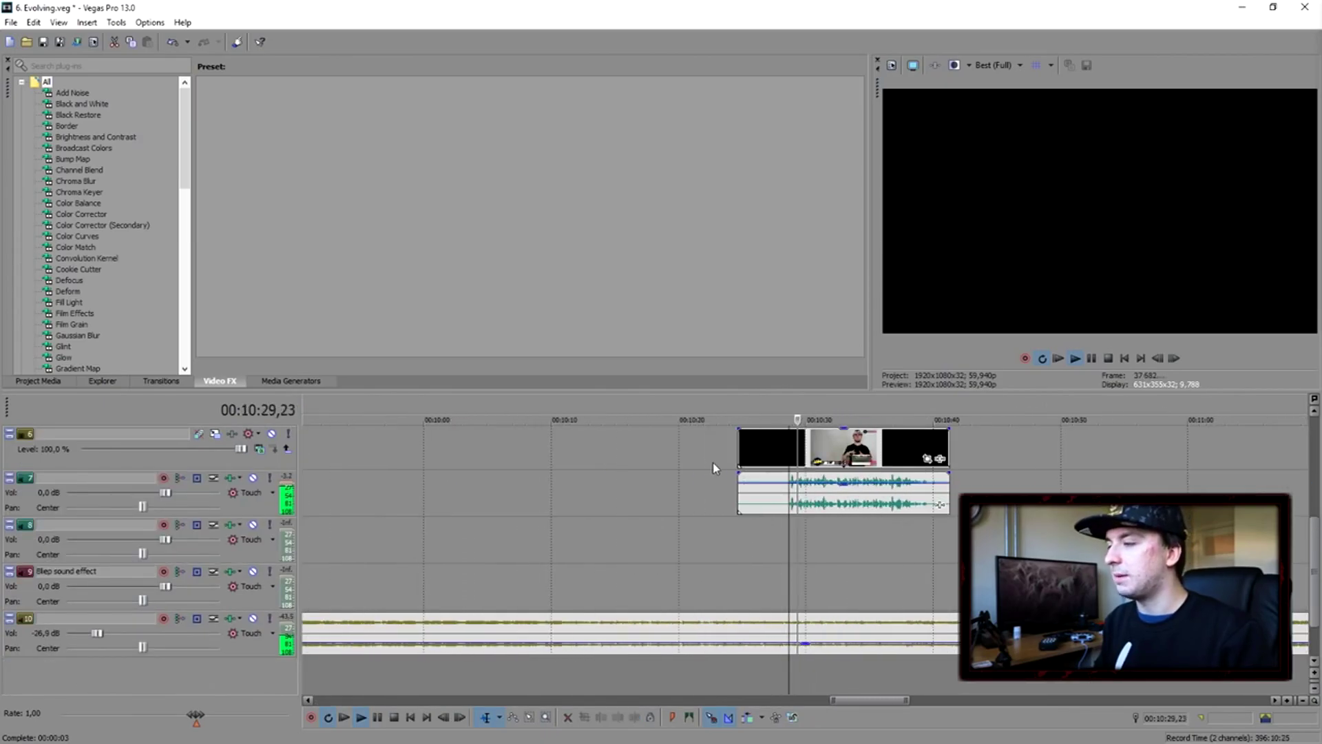
scroll(482, 451, "up", 2)
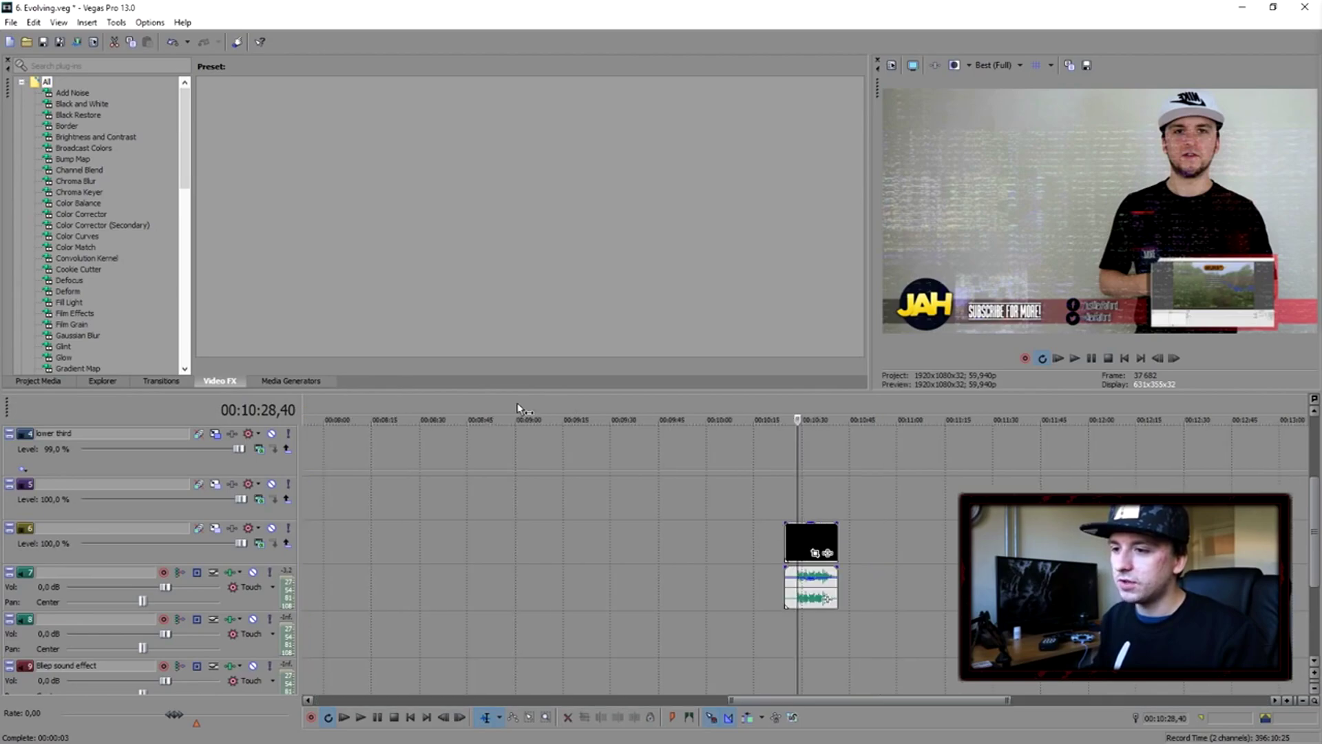
- Select the long background music clip on track 10 and close the 6. Evolving.veg project
scroll(624, 411, "down", 3)
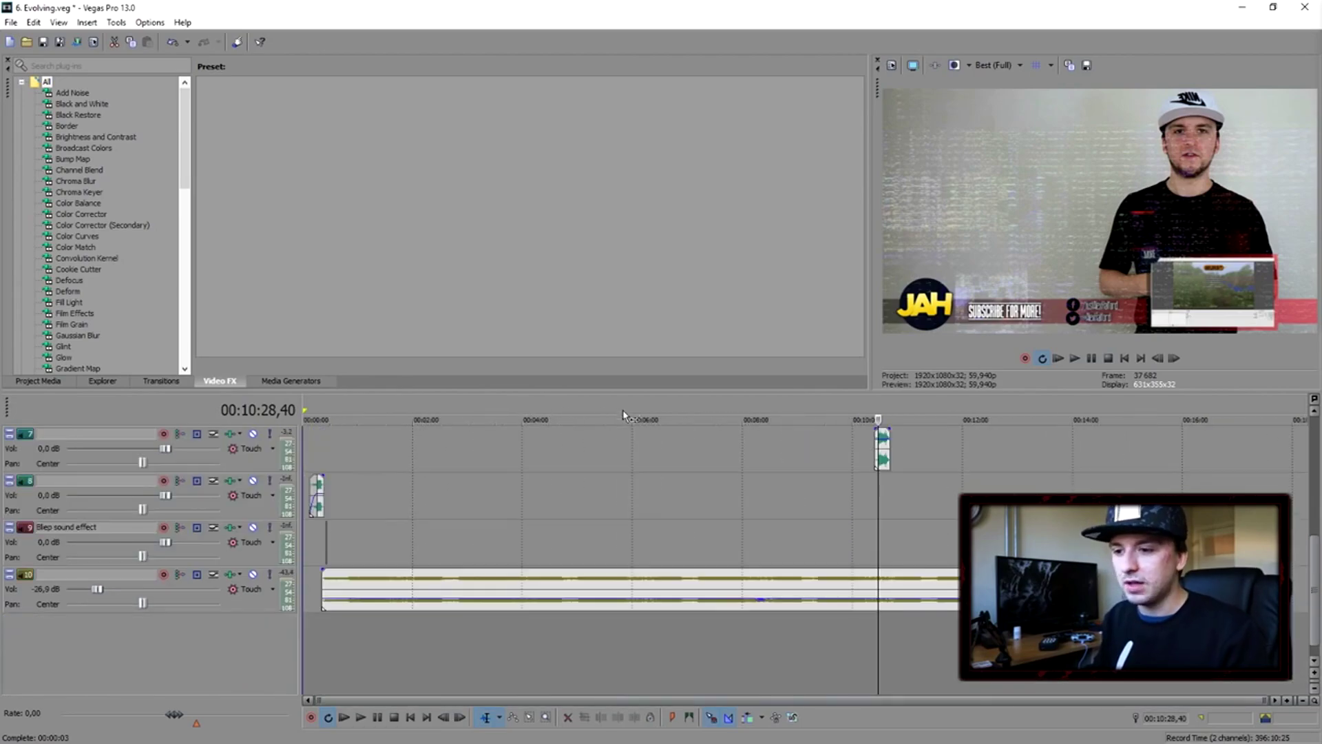
left_click(521, 597)
scroll(561, 604, "up", 3)
scroll(635, 505, "down", 5)
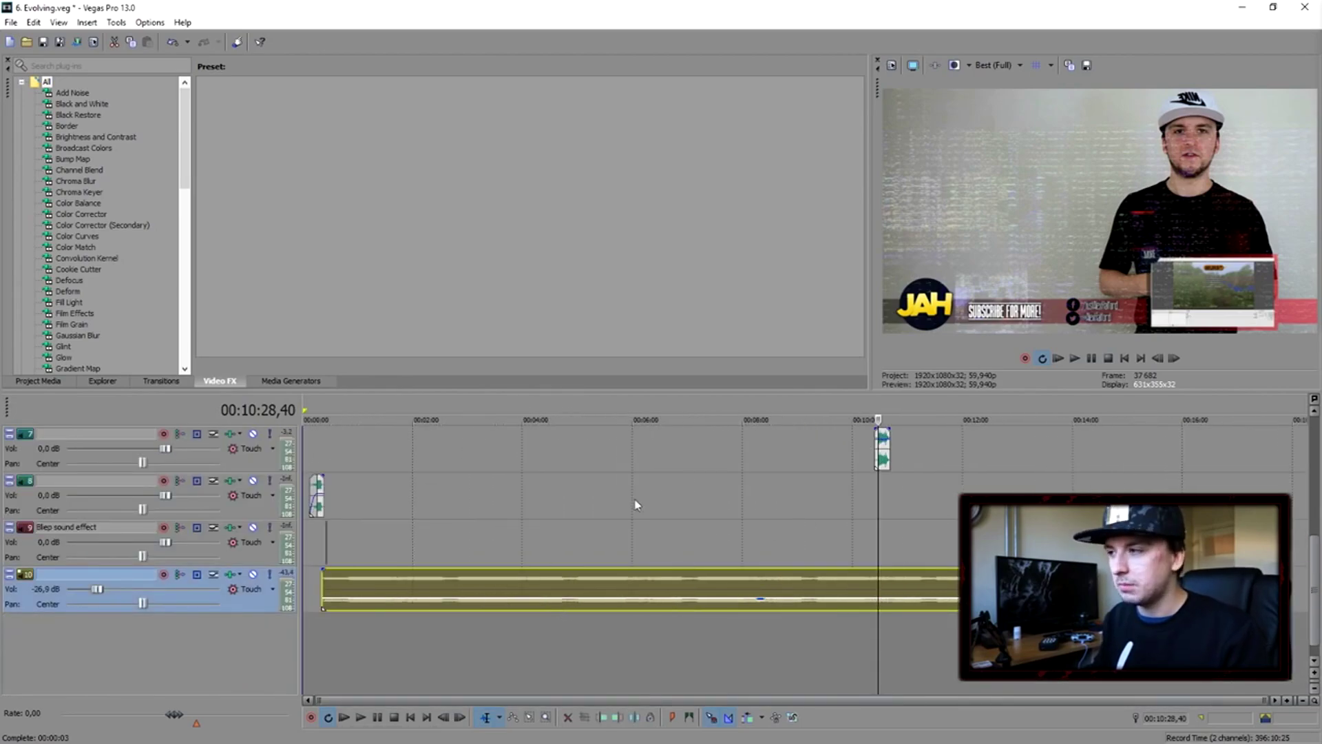
left_click(1316, 8)
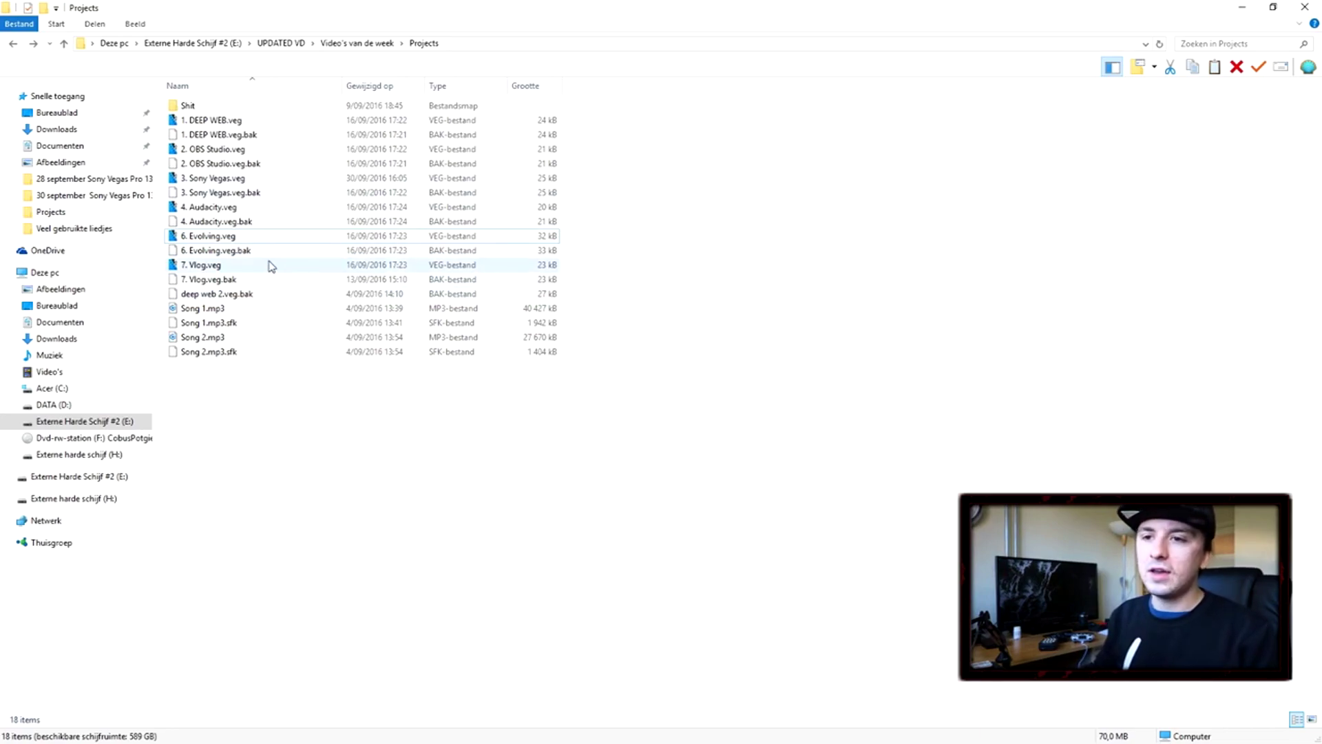